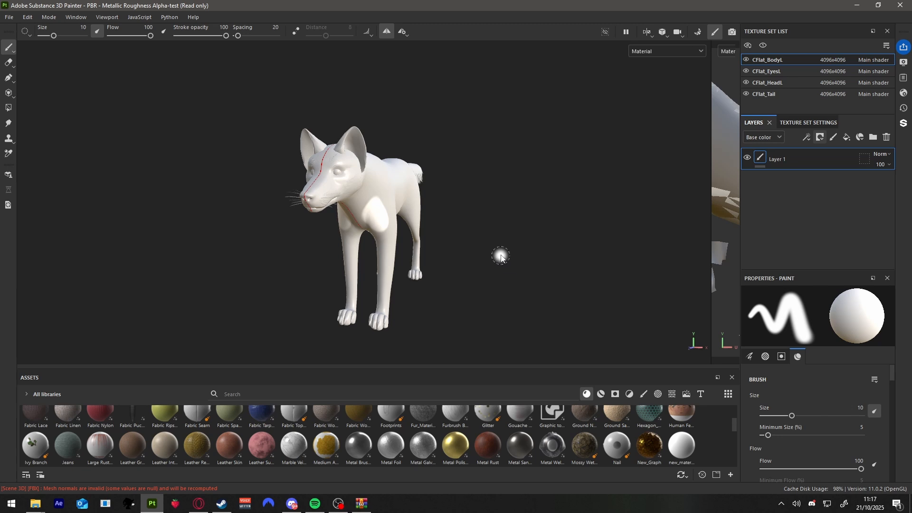
Step: Paint a white test patch on the canine model's shoulder with the size 10 brush
{"action": "mouse_move", "coordinate": [501, 257]}
{"action": "left_mouse_down", "text": "alt"}
{"action": "mouse_move", "coordinate": [515, 260]}
{"action": "mouse_move", "coordinate": [470, 264]}
{"action": "mouse_move", "coordinate": [541, 264]}
{"action": "mouse_move", "coordinate": [505, 247]}
{"action": "mouse_move", "coordinate": [570, 253]}
{"action": "mouse_move", "coordinate": [403, 254]}
{"action": "left_mouse_up", "text": "alt"}
{"action": "mouse_move", "coordinate": [368, 221]}
{"action": "left_mouse_down"}
{"action": "mouse_move", "coordinate": [333, 188]}
{"action": "mouse_move", "coordinate": [359, 204]}
{"action": "mouse_move", "coordinate": [335, 190]}
{"action": "mouse_move", "coordinate": [354, 183]}
{"action": "left_mouse_up"}
{"action": "mouse_move", "coordinate": [485, 213]}
{"action": "left_mouse_down", "text": "alt"}
{"action": "mouse_move", "coordinate": [657, 209]}
{"action": "mouse_move", "coordinate": [562, 221]}
{"action": "mouse_move", "coordinate": [498, 213]}
{"action": "left_mouse_up", "text": "alt"}
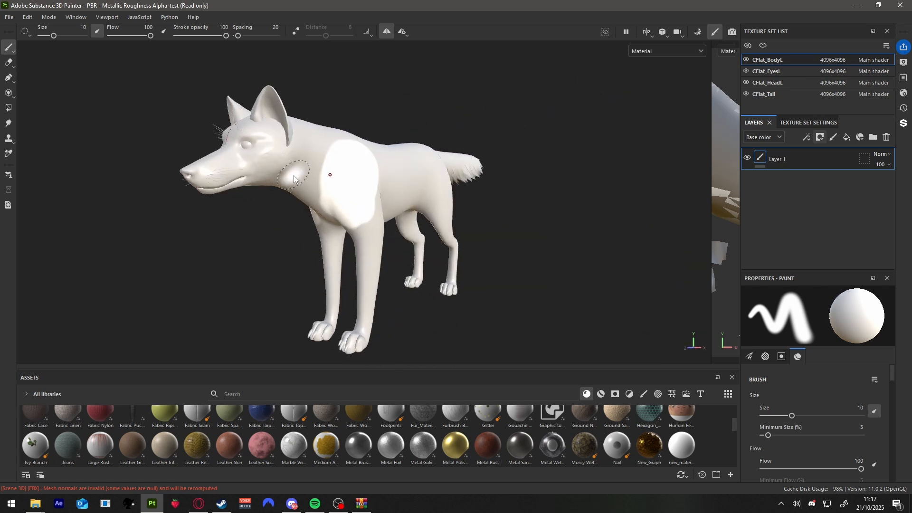
{"action": "scroll", "coordinate": [295, 178], "scroll_direction": "down", "scroll_amount": 1}
{"action": "scroll", "coordinate": [293, 180], "scroll_direction": "up", "scroll_amount": 1}
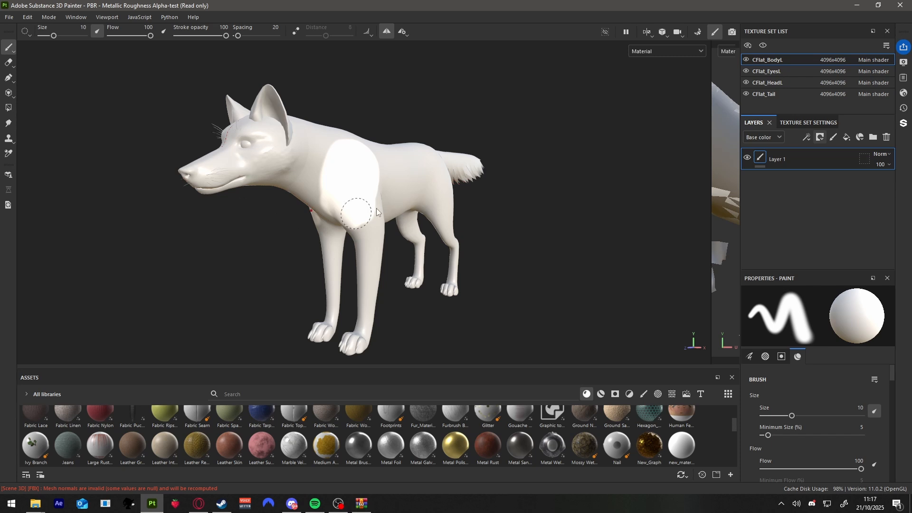
Step: Turn off painting symmetry and undo the white shoulder patch
{"action": "left_click_drag", "start_coordinate": [233, 262], "coordinate": [253, 265], "text": "alt"}
{"action": "left_click", "coordinate": [386, 32]}
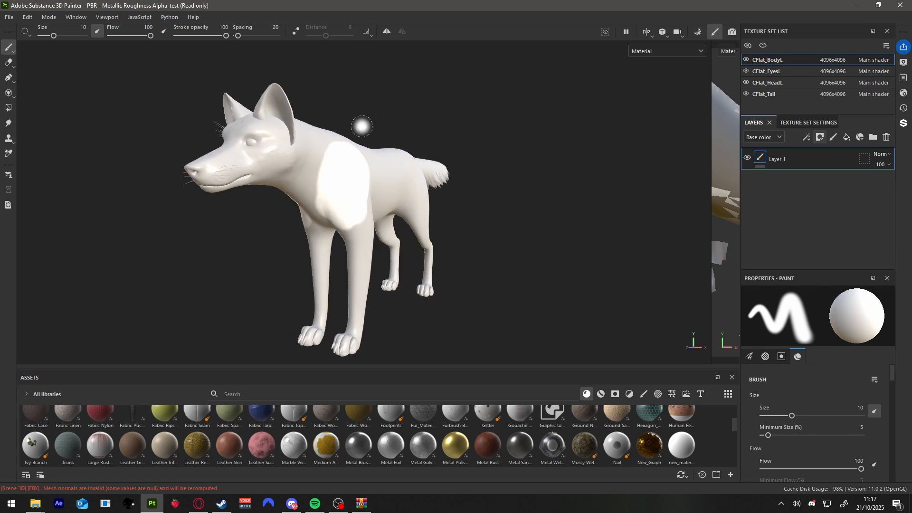
{"action": "left_click_drag", "start_coordinate": [364, 178], "coordinate": [404, 175]}
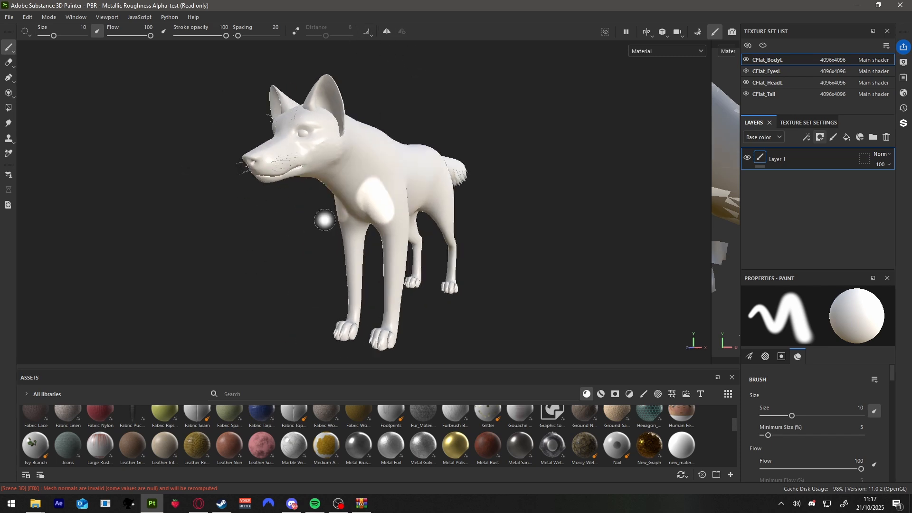
{"action": "key", "text": "ctrl+z"}
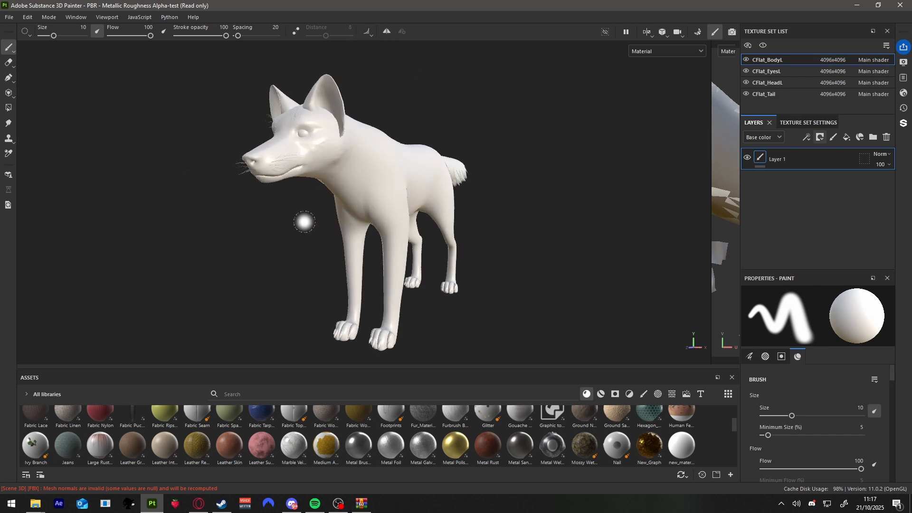
{"action": "left_click_drag", "start_coordinate": [303, 224], "coordinate": [315, 226], "text": "alt"}
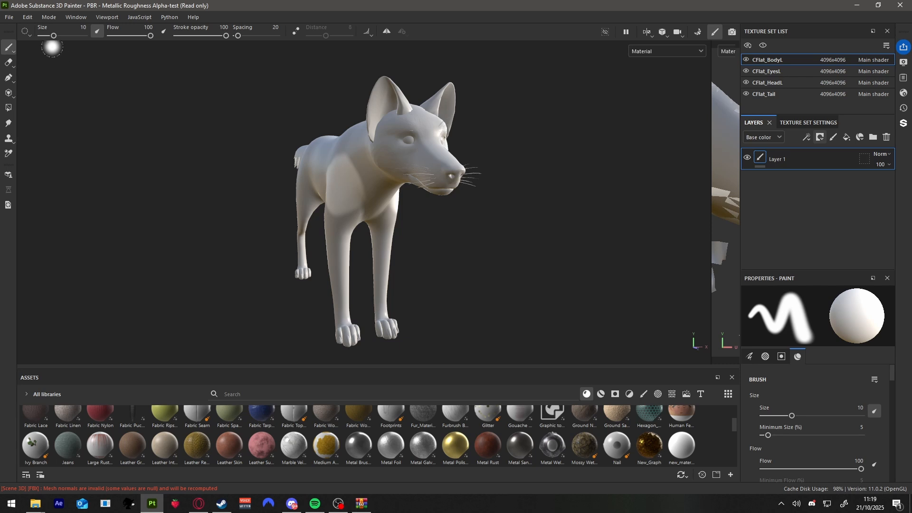
Step: Start a new project with the PBR - Metallic Roughness Alpha-test template and a document resolution of 4096
{"action": "left_click", "coordinate": [9, 17]}
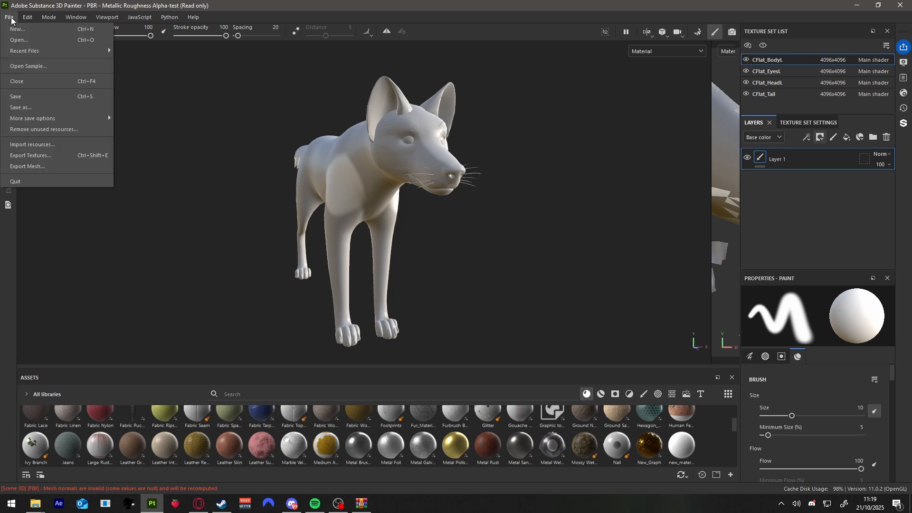
{"action": "left_click", "coordinate": [34, 29]}
{"action": "left_click", "coordinate": [361, 126]}
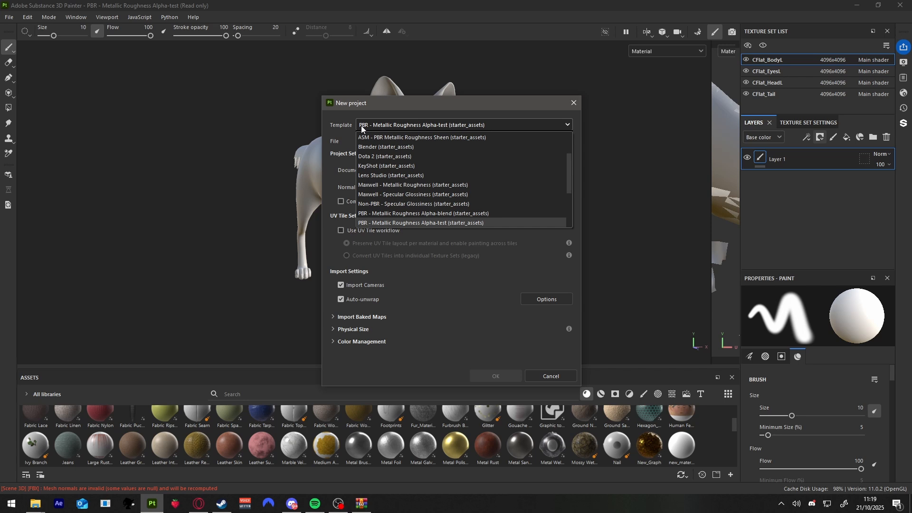
{"action": "scroll", "coordinate": [397, 196], "scroll_direction": "down", "scroll_amount": 1}
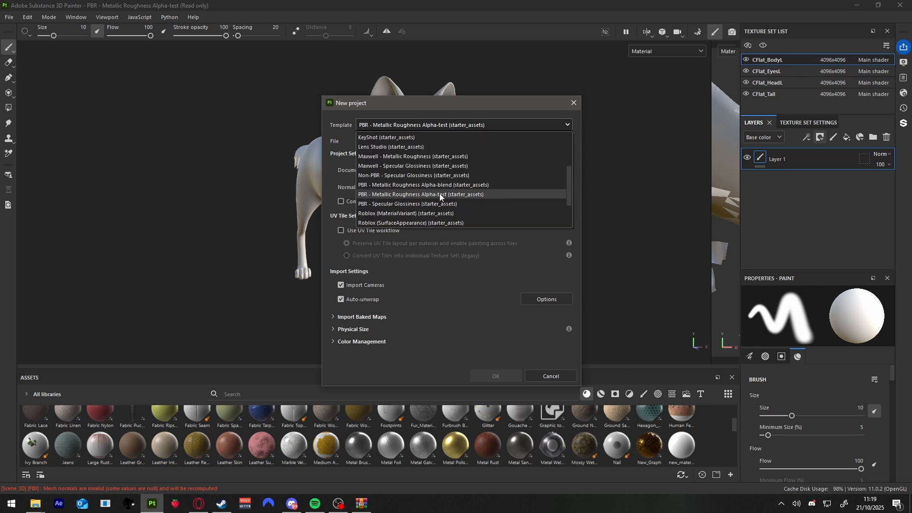
{"action": "left_click", "coordinate": [400, 194]}
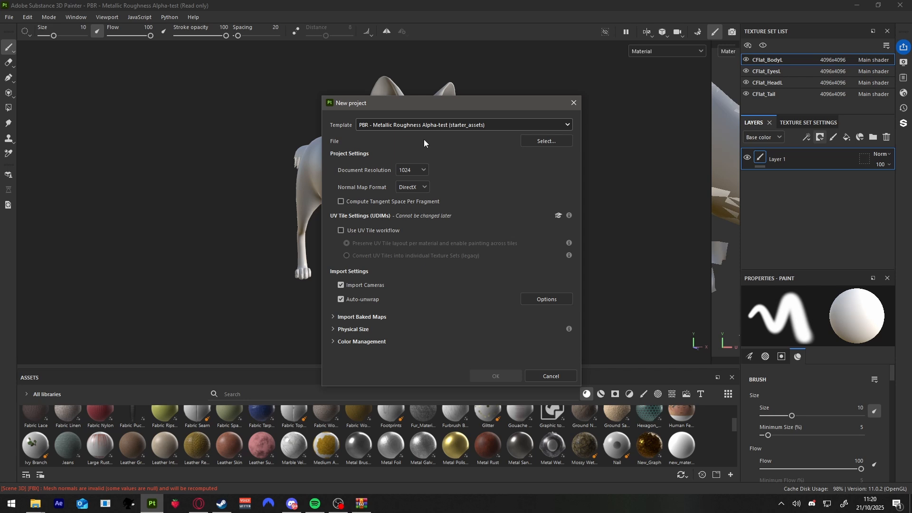
{"action": "left_click", "coordinate": [409, 169]}
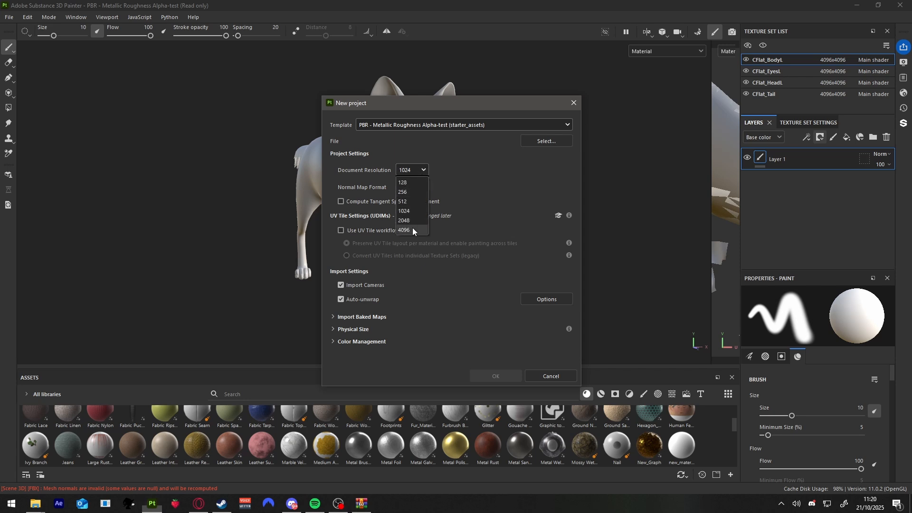
{"action": "left_click", "coordinate": [413, 230]}
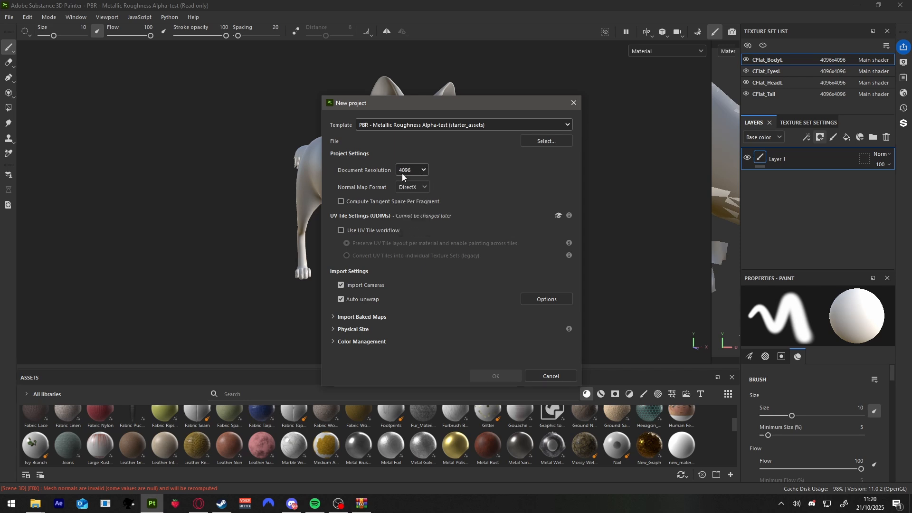
Step: Create the project with FHUModernModel_Canine_Flat.fbx from FHU Models/My Fixed Ones (ASP) as its mesh, discarding the old project's changes
{"action": "left_click", "coordinate": [549, 142]}
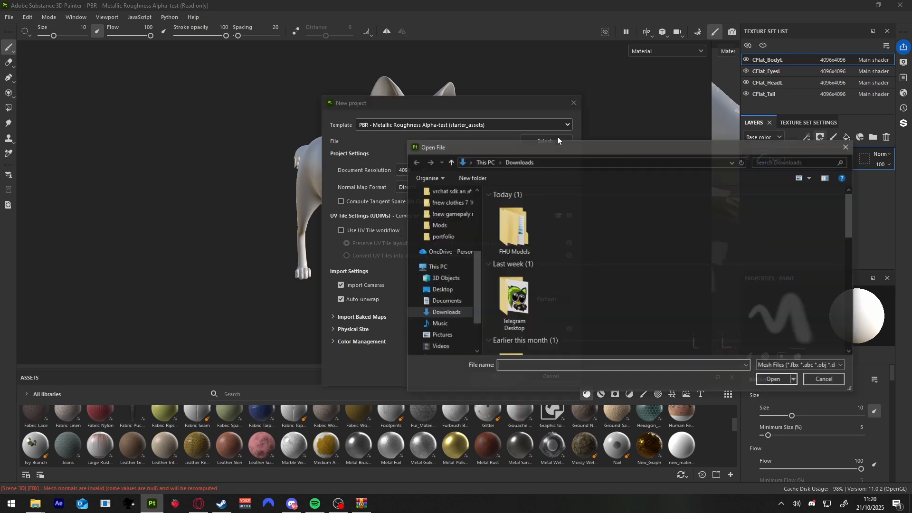
{"action": "double_click", "coordinate": [527, 238]}
{"action": "double_click", "coordinate": [533, 217]}
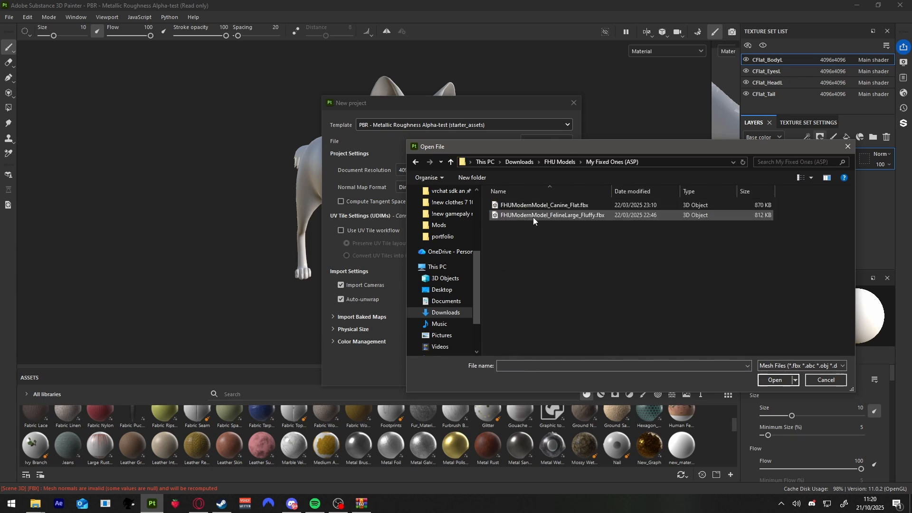
{"action": "double_click", "coordinate": [567, 201]}
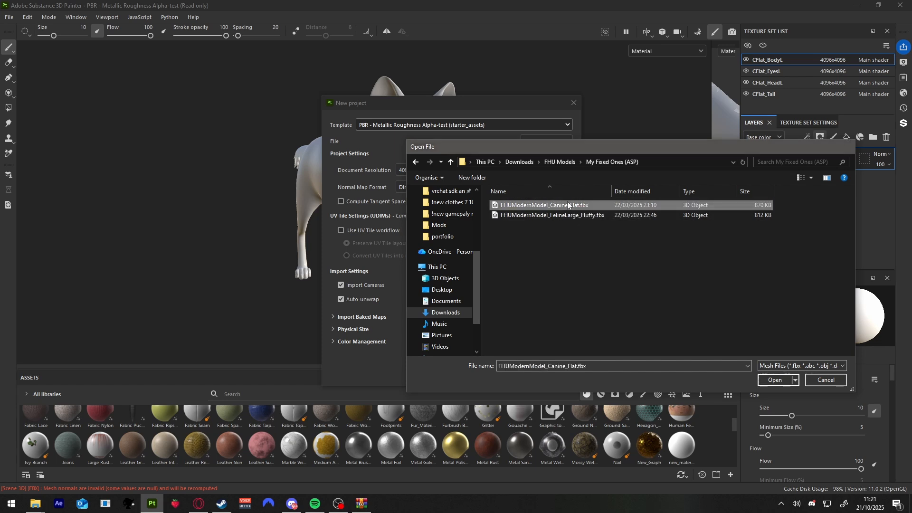
{"action": "left_click", "coordinate": [499, 376]}
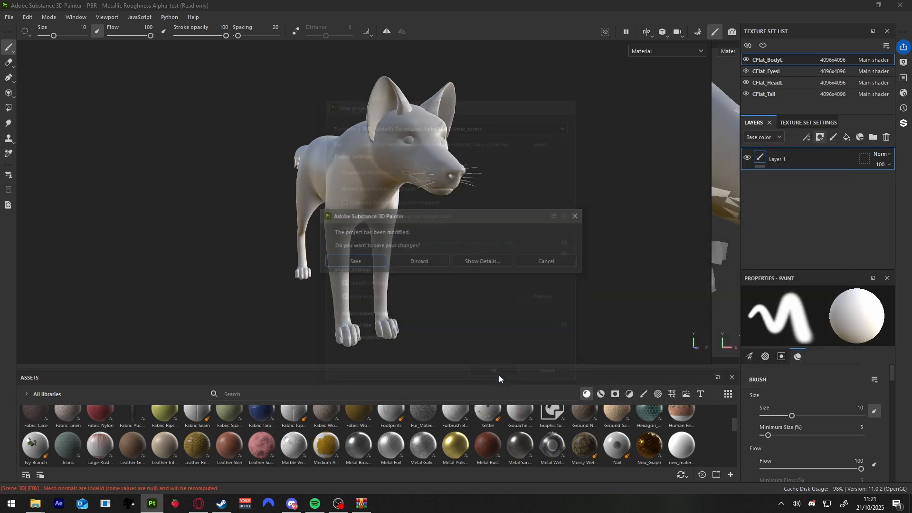
{"action": "left_click", "coordinate": [420, 263]}
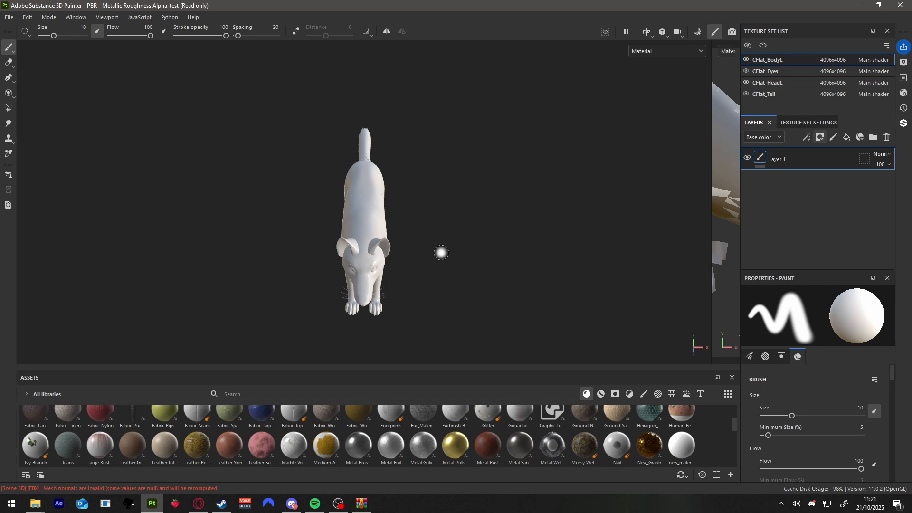
Step: Inspect the loaded canine model from the front and sides, trying camera rotation, translation and zoom
{"action": "left_click_drag", "start_coordinate": [441, 253], "coordinate": [486, 254], "text": "alt"}
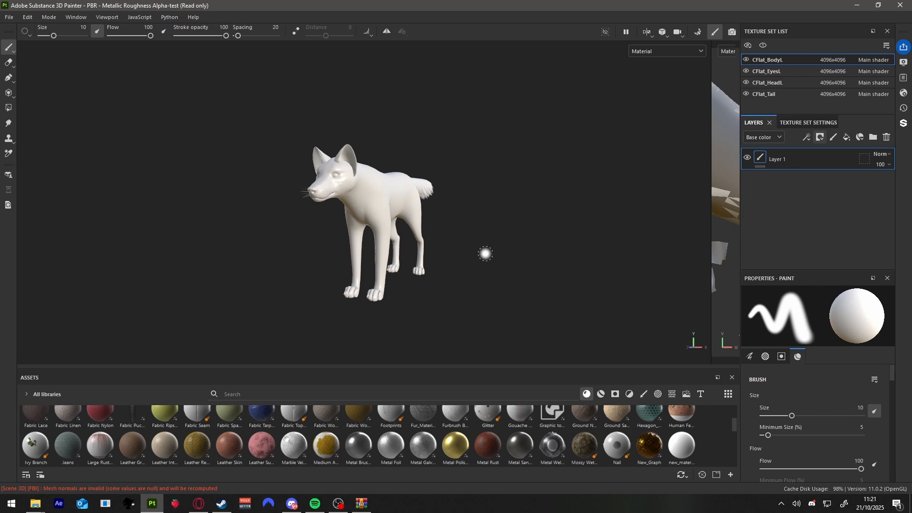
{"action": "scroll", "coordinate": [482, 263], "scroll_direction": "up", "scroll_amount": 2}
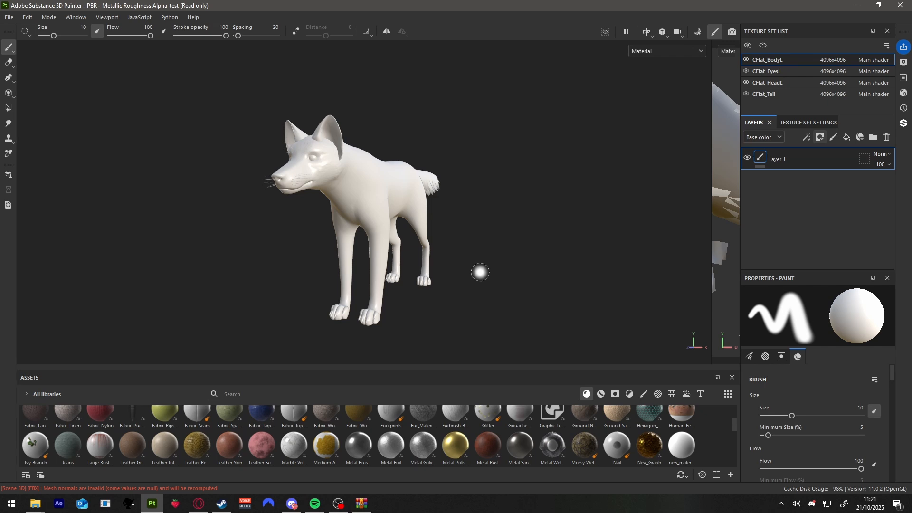
{"action": "key", "text": "alt"}
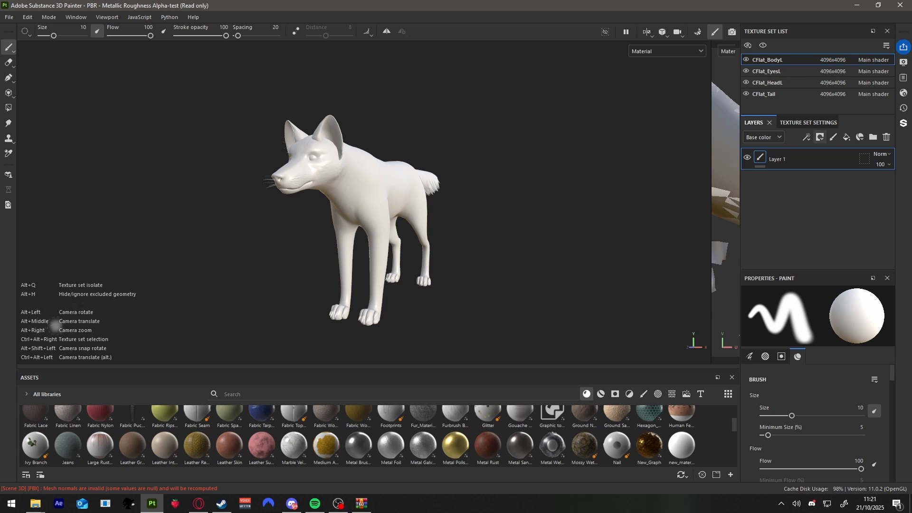
{"action": "middle_click_drag", "start_coordinate": [405, 290], "coordinate": [460, 279], "text": "alt"}
{"action": "left_click_drag", "start_coordinate": [460, 279], "coordinate": [515, 270], "text": "alt"}
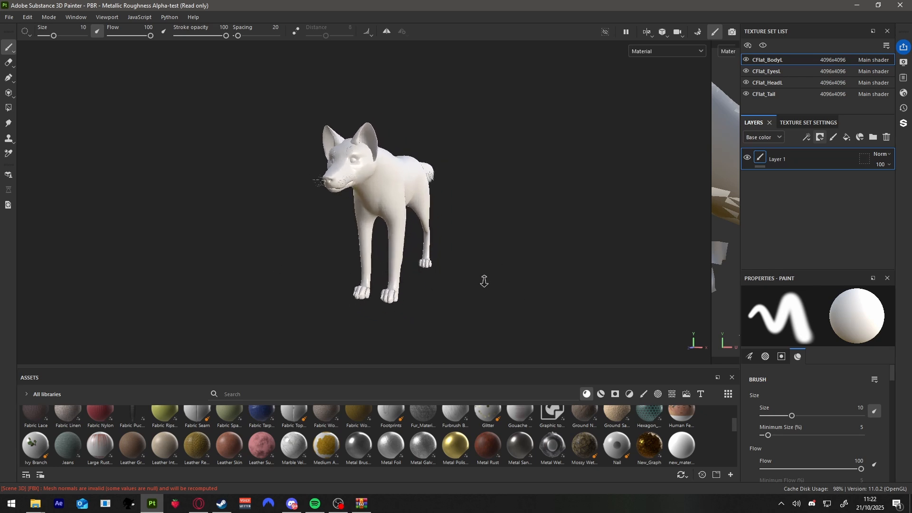
{"action": "right_click_drag", "start_coordinate": [484, 281], "coordinate": [443, 282], "text": "alt"}
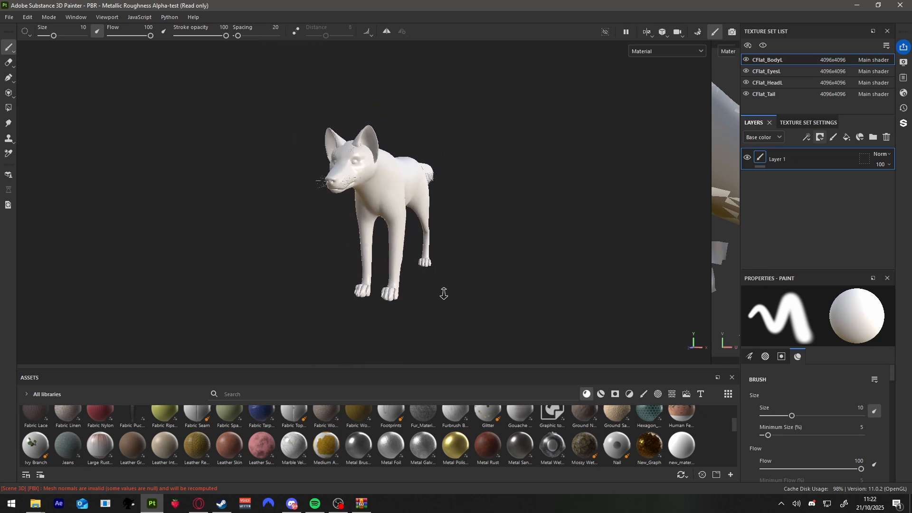
{"action": "left_click_drag", "start_coordinate": [582, 291], "coordinate": [479, 259], "text": "alt"}
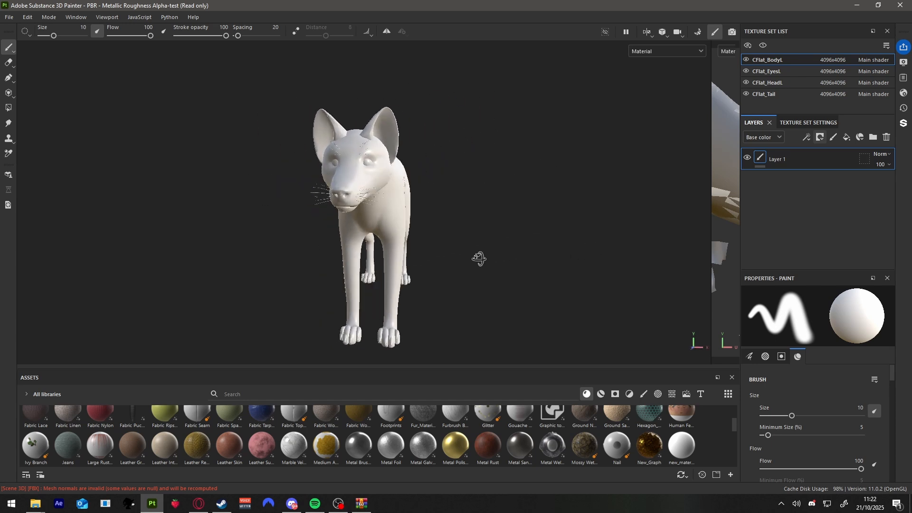
{"action": "left_click_drag", "start_coordinate": [291, 168], "coordinate": [356, 170], "text": "alt"}
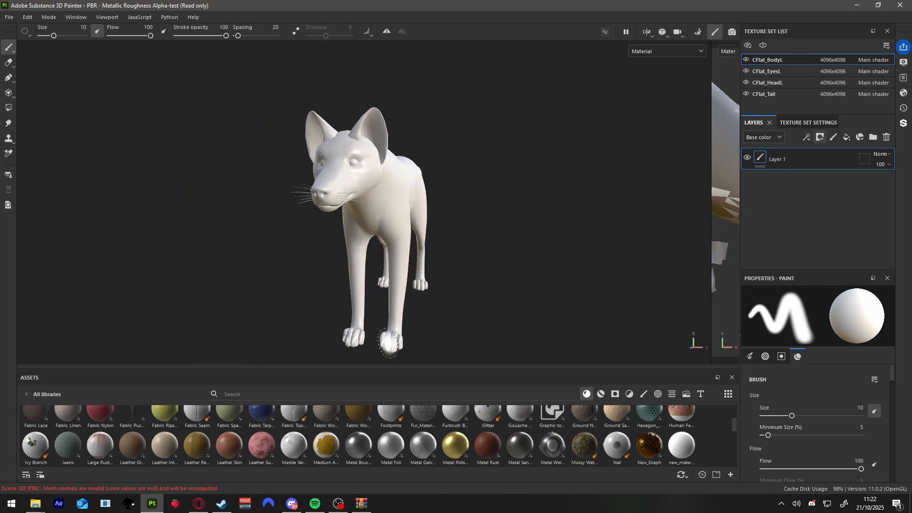
{"action": "mouse_move", "coordinate": [390, 343]}
{"action": "left_mouse_down", "text": "alt"}
{"action": "mouse_move", "coordinate": [157, 312]}
{"action": "mouse_move", "coordinate": [108, 187]}
{"action": "mouse_move", "coordinate": [406, 203]}
{"action": "mouse_move", "coordinate": [403, 340]}
{"action": "mouse_move", "coordinate": [361, 110]}
{"action": "mouse_move", "coordinate": [473, 196]}
{"action": "mouse_move", "coordinate": [360, 190]}
{"action": "mouse_move", "coordinate": [62, 204]}
{"action": "mouse_move", "coordinate": [444, 185]}
{"action": "mouse_move", "coordinate": [488, 190]}
{"action": "mouse_move", "coordinate": [382, 204]}
{"action": "mouse_move", "coordinate": [214, 204]}
{"action": "mouse_move", "coordinate": [510, 190]}
{"action": "mouse_move", "coordinate": [338, 207]}
{"action": "mouse_move", "coordinate": [593, 212]}
{"action": "left_mouse_up", "text": "alt"}
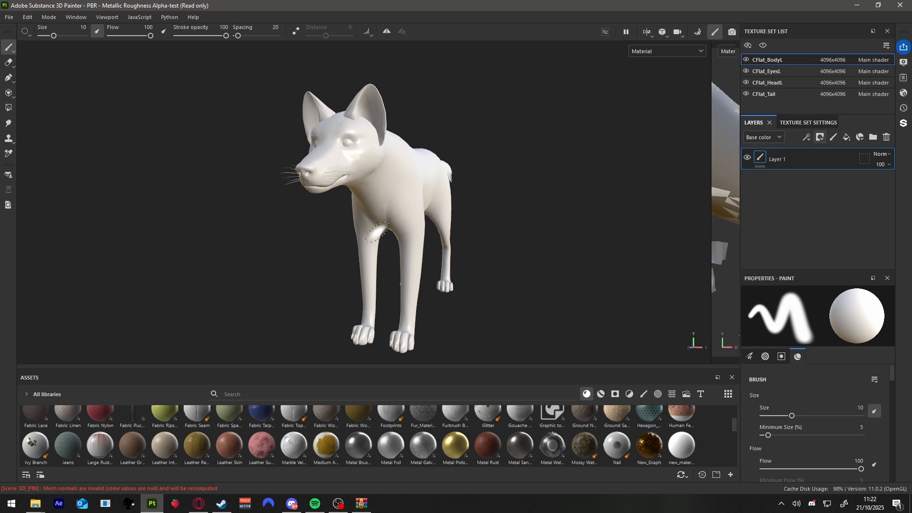
{"action": "mouse_move", "coordinate": [377, 232]}
{"action": "left_mouse_down", "text": "alt"}
{"action": "mouse_move", "coordinate": [407, 214]}
{"action": "mouse_move", "coordinate": [682, 219]}
{"action": "mouse_move", "coordinate": [341, 222]}
{"action": "left_mouse_up", "text": "alt"}
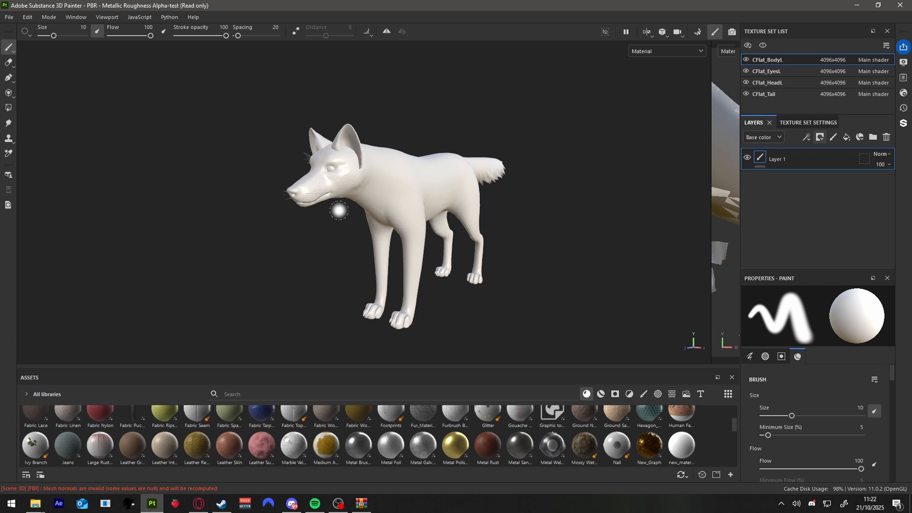
Step: Review the general program settings, including the camera rotation, zoom and wheel speed options
{"action": "left_click", "coordinate": [27, 18]}
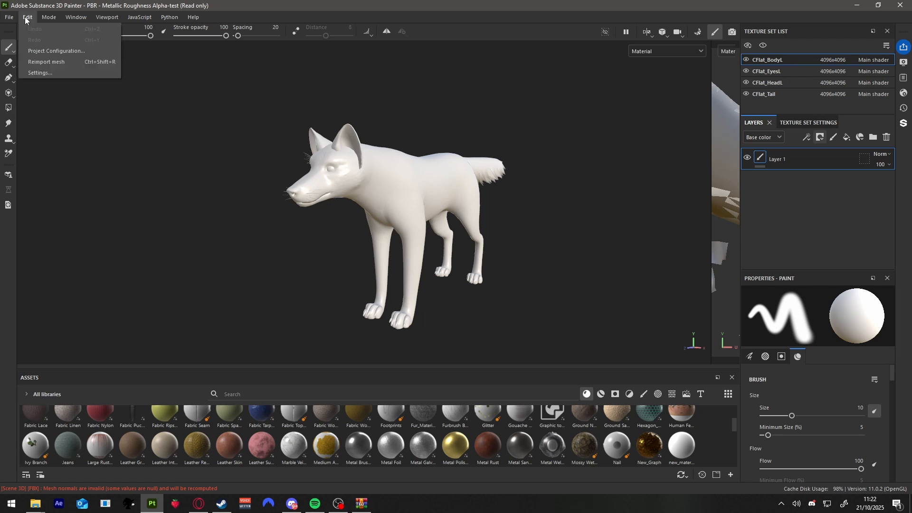
{"action": "left_click", "coordinate": [40, 73]}
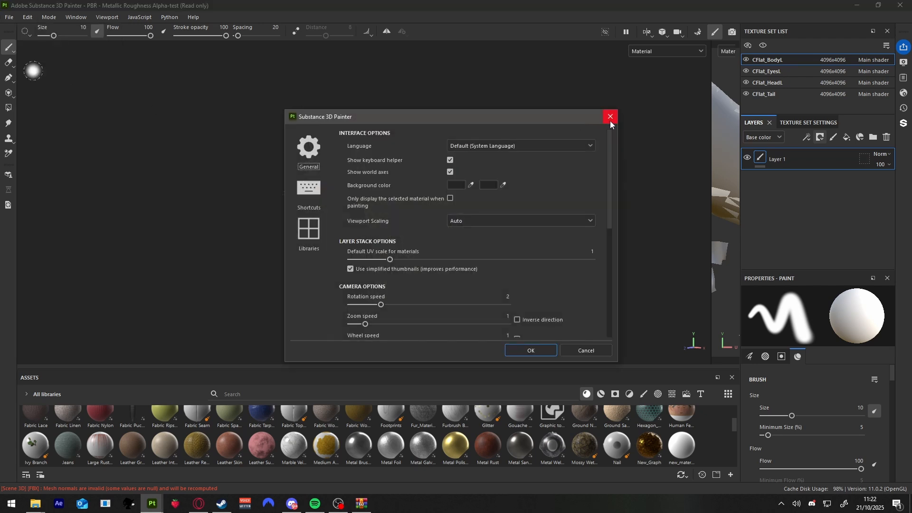
{"action": "scroll", "coordinate": [394, 272], "scroll_direction": "down", "scroll_amount": 2}
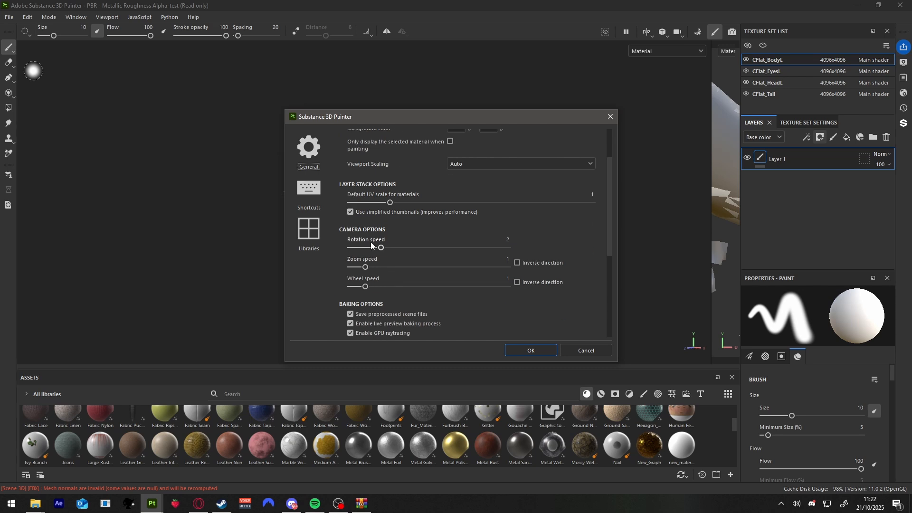
{"action": "scroll", "coordinate": [372, 245], "scroll_direction": "down", "scroll_amount": 4}
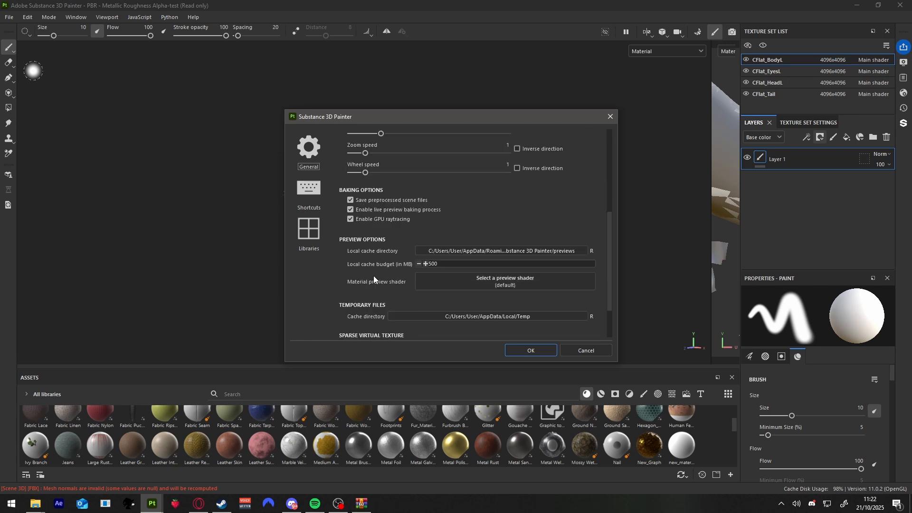
{"action": "scroll", "coordinate": [377, 277], "scroll_direction": "down", "scroll_amount": 2}
{"action": "scroll", "coordinate": [597, 191], "scroll_direction": "up", "scroll_amount": 7}
{"action": "left_click", "coordinate": [611, 117]}
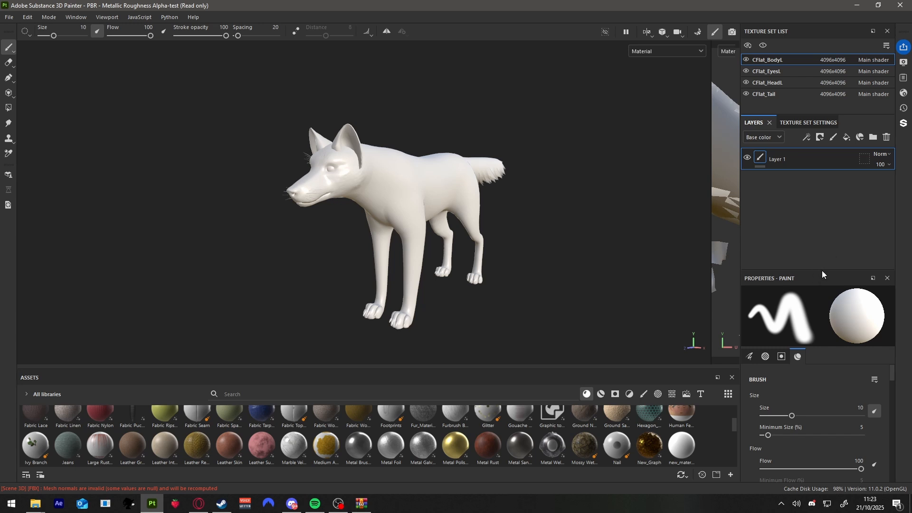
Step: Enlarge the paint properties area while keeping the whole texture set list in view, and switch through the texture sets, ending on CFlat_BodyL
{"action": "left_click_drag", "start_coordinate": [822, 270], "coordinate": [818, 151]}
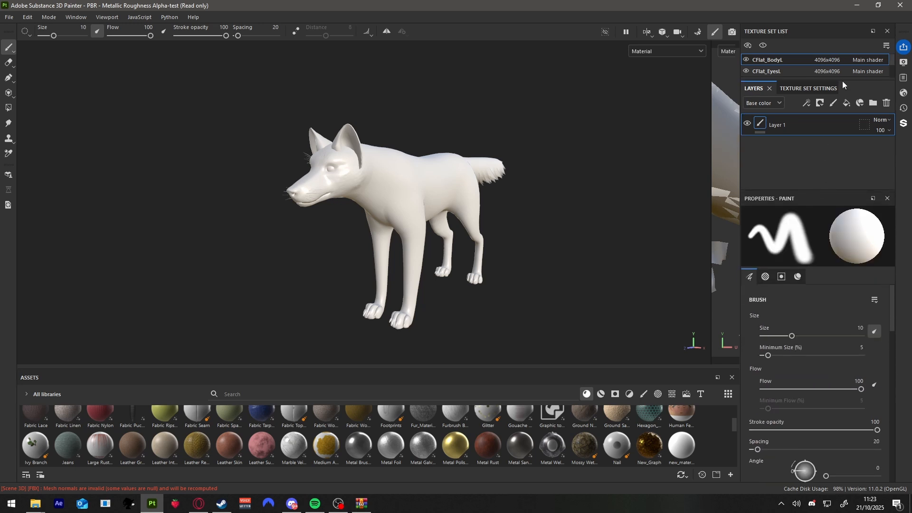
{"action": "left_click_drag", "start_coordinate": [847, 79], "coordinate": [834, 118]}
{"action": "left_click", "coordinate": [767, 71]}
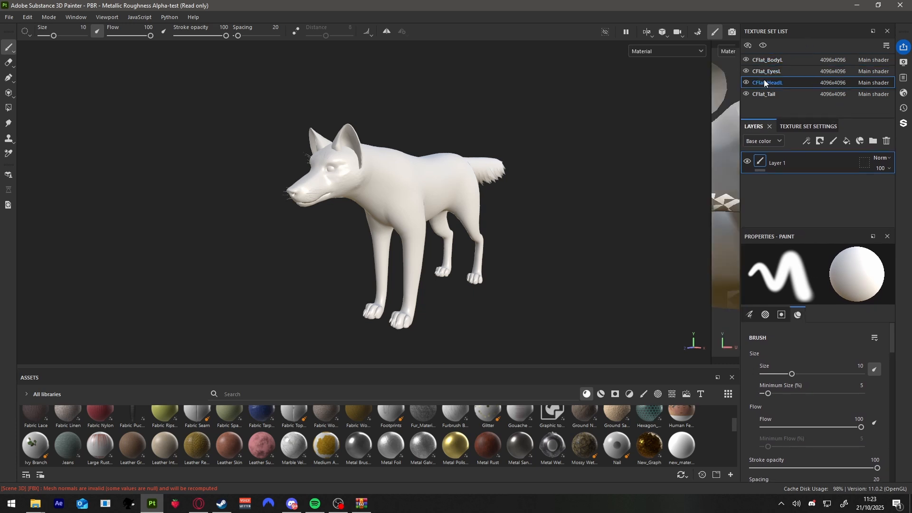
{"action": "left_click", "coordinate": [764, 94]}
{"action": "left_click", "coordinate": [778, 61]}
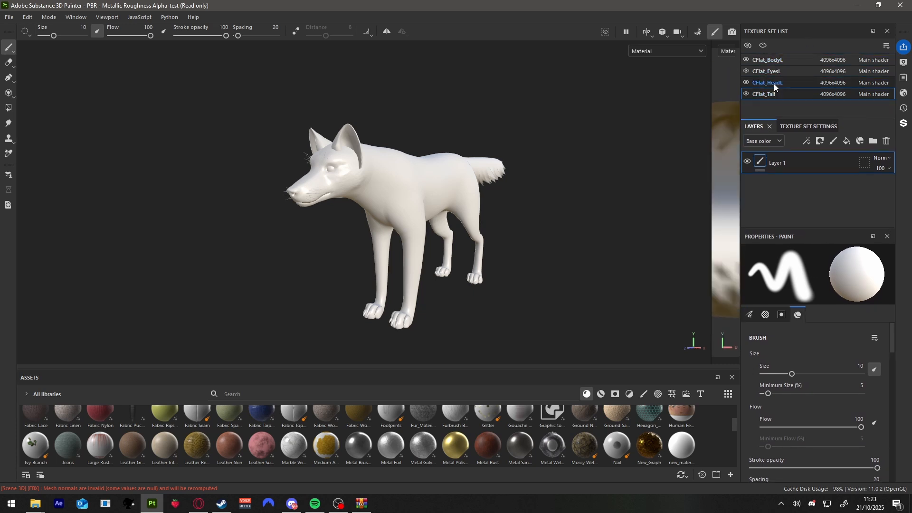
{"action": "left_click", "coordinate": [779, 75]}
{"action": "left_click", "coordinate": [788, 64]}
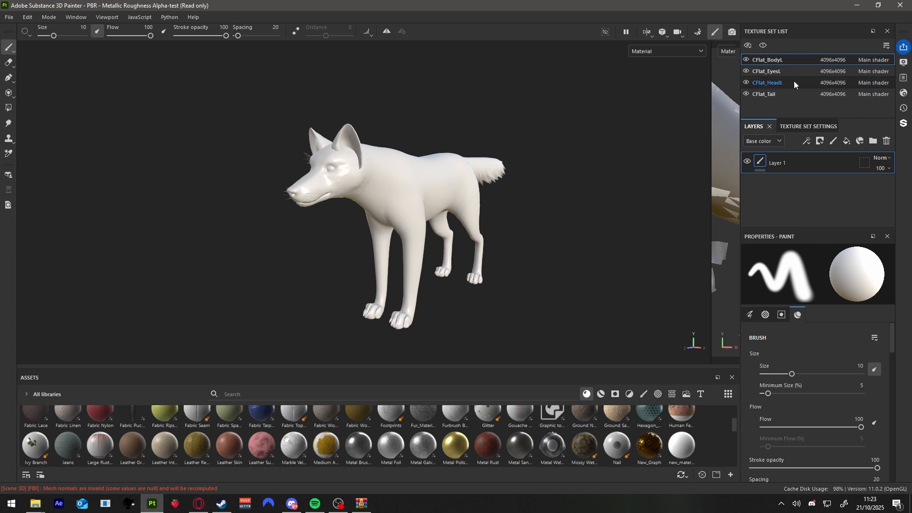
Step: Add a fill layer to CFlat_BodyL and remove its Layer 1 paint layer
{"action": "left_click_drag", "start_coordinate": [788, 228], "coordinate": [828, 234]}
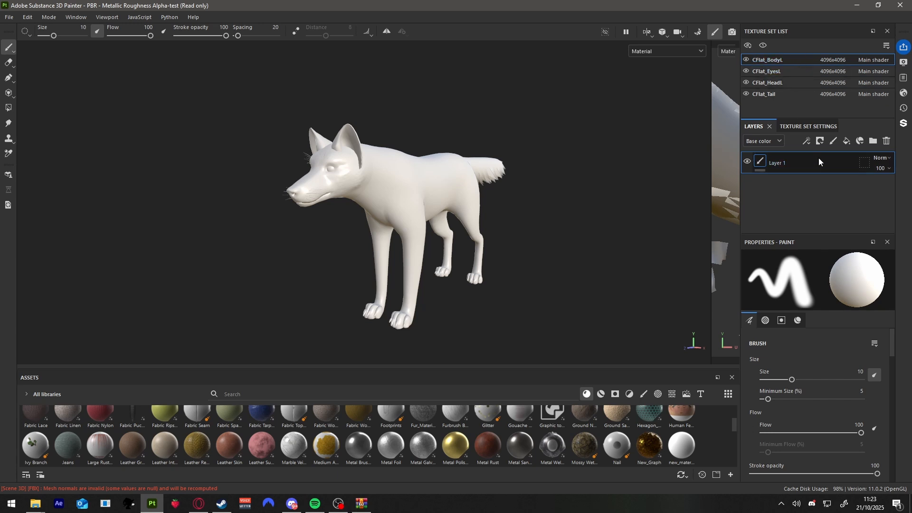
{"action": "left_click", "coordinate": [846, 141]}
{"action": "left_click", "coordinate": [789, 187]}
{"action": "right_click", "coordinate": [790, 187]}
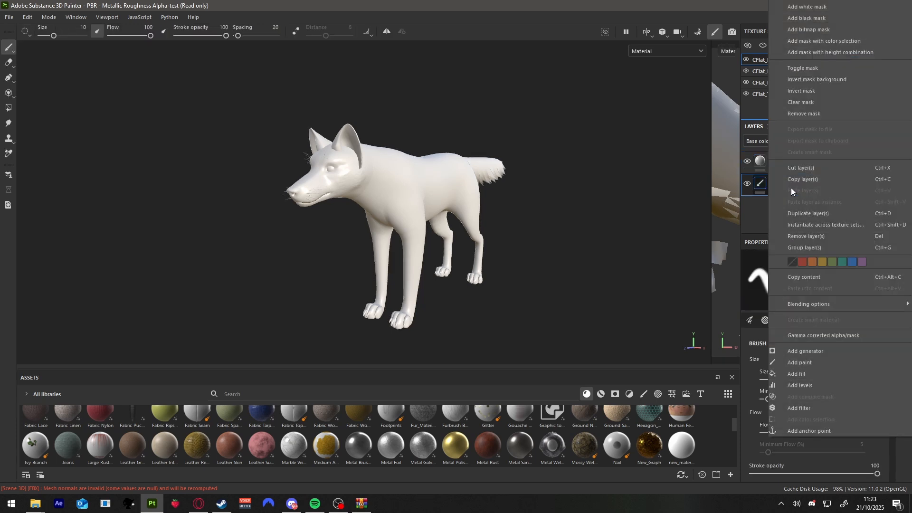
{"action": "left_click", "coordinate": [802, 234]}
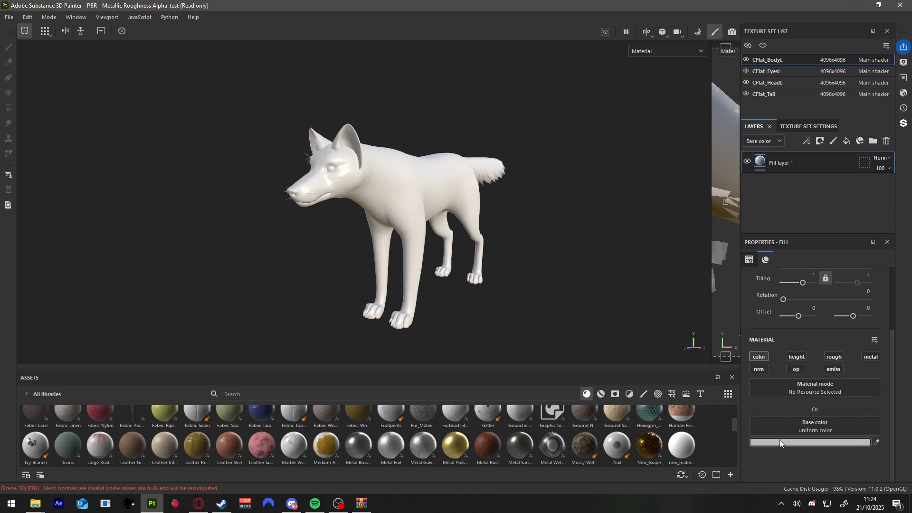
Step: Review the fill and material settings of the fill layer and set its base color to red FF0000
{"action": "left_click", "coordinate": [749, 261]}
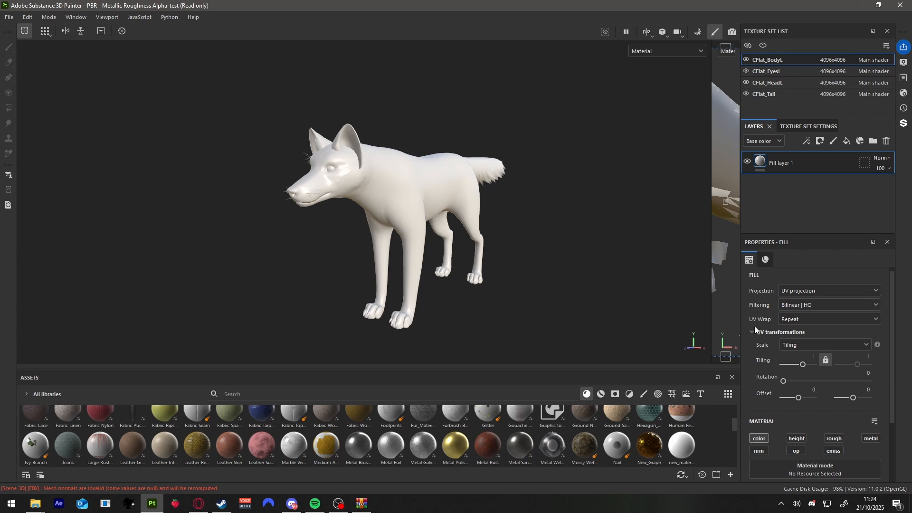
{"action": "left_click", "coordinate": [766, 260]}
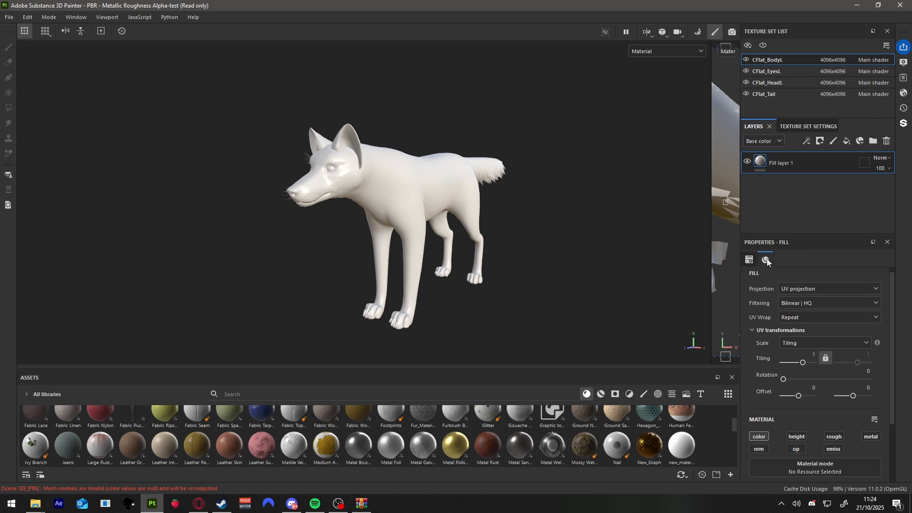
{"action": "left_click", "coordinate": [826, 441]}
{"action": "left_click_drag", "start_coordinate": [727, 386], "coordinate": [786, 326]}
{"action": "left_click_drag", "start_coordinate": [801, 392], "coordinate": [655, 351]}
{"action": "left_click_drag", "start_coordinate": [632, 314], "coordinate": [862, 280]}
{"action": "left_click", "coordinate": [505, 281]}
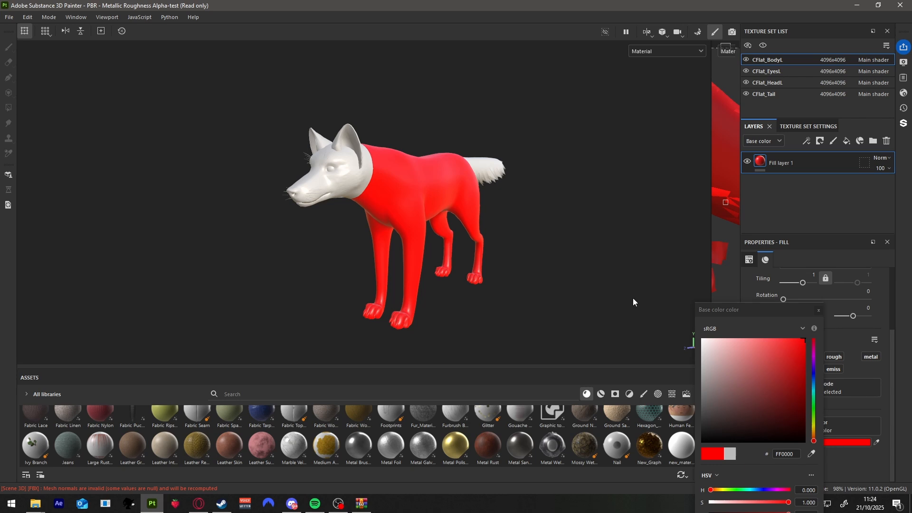
{"action": "left_click_drag", "start_coordinate": [633, 298], "coordinate": [315, 332], "text": "alt"}
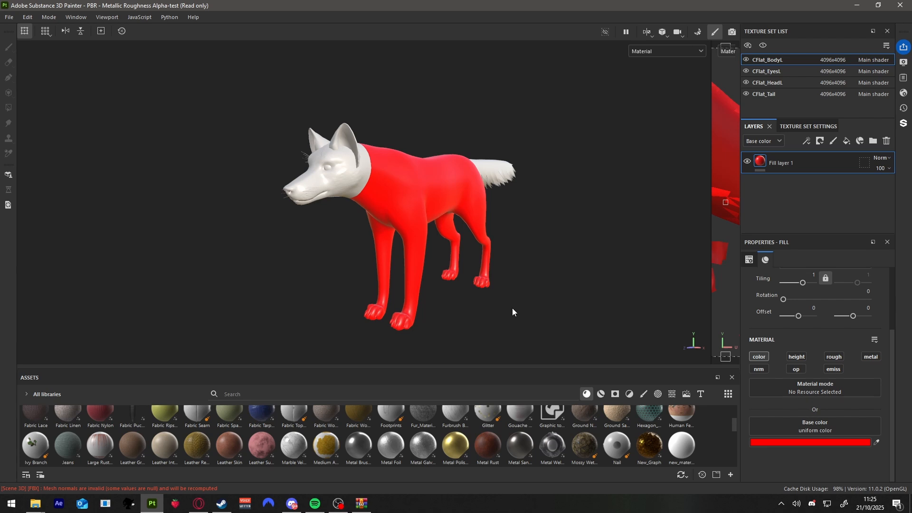
Step: Try a second fill layer above the red one and revert CFlat_BodyL to its single paint layer
{"action": "left_click", "coordinate": [847, 143]}
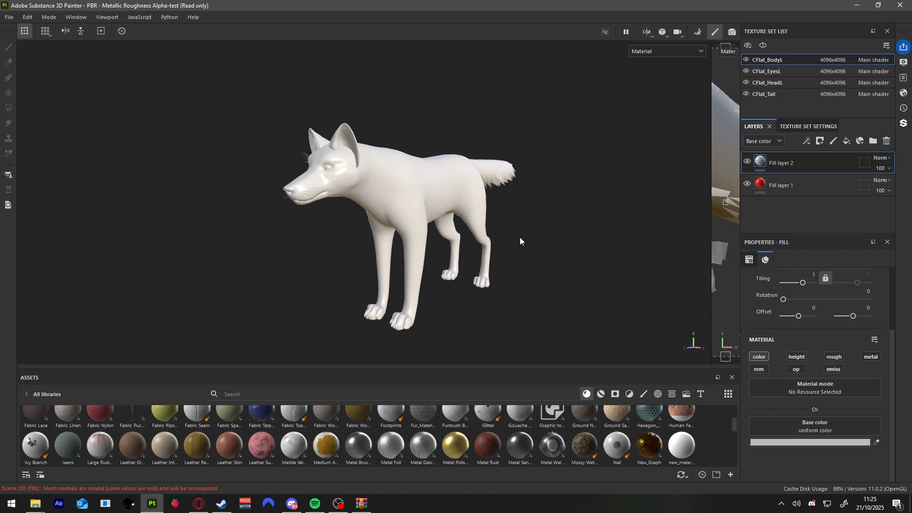
{"action": "left_click", "coordinate": [887, 141]}
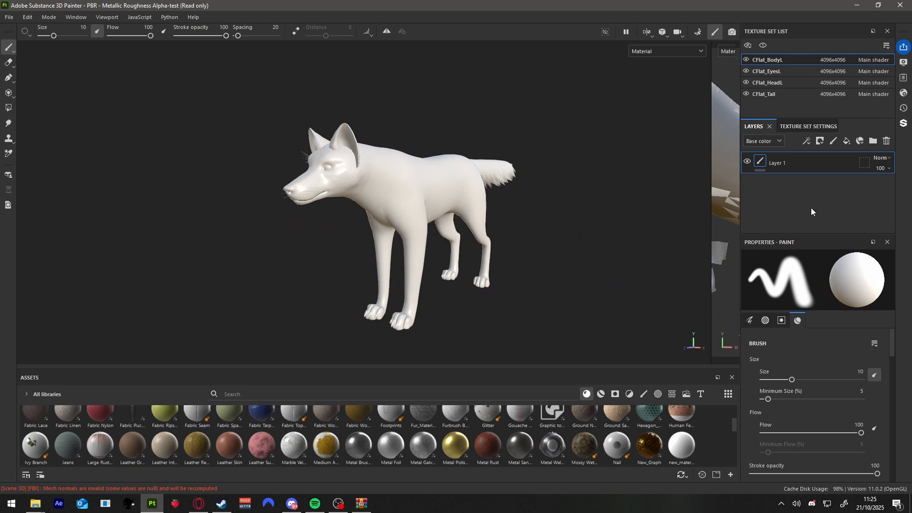
Step: Add a fill layer to CFlat_BodyL with only the roughness channel active and set its roughness to 1
{"action": "left_click", "coordinate": [845, 143]}
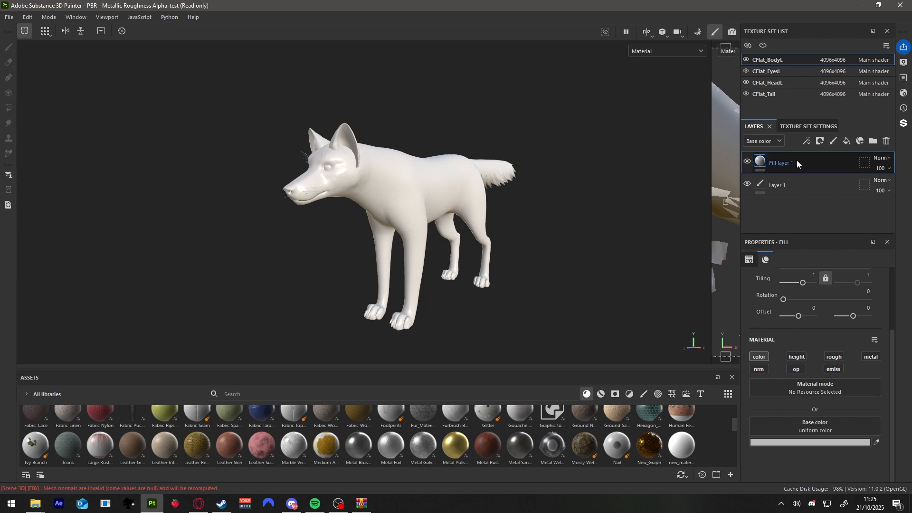
{"action": "left_click", "coordinate": [765, 356]}
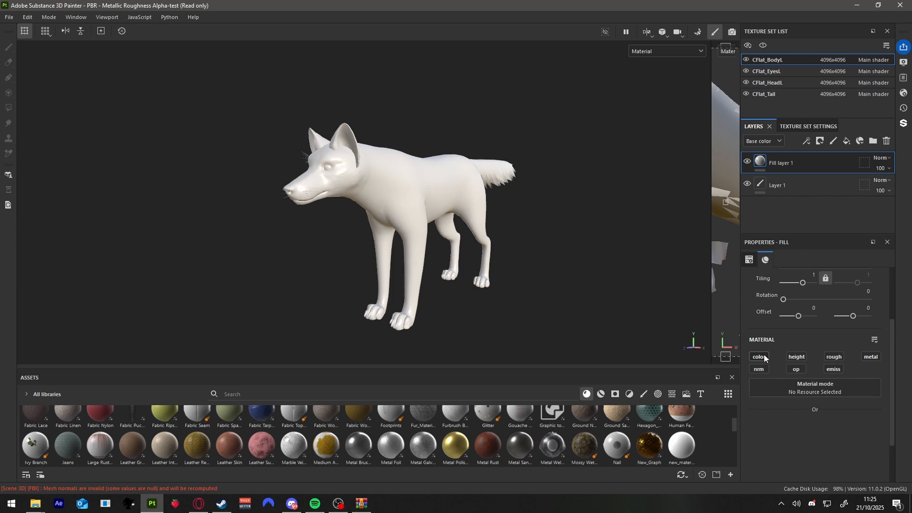
{"action": "left_click", "coordinate": [835, 357]}
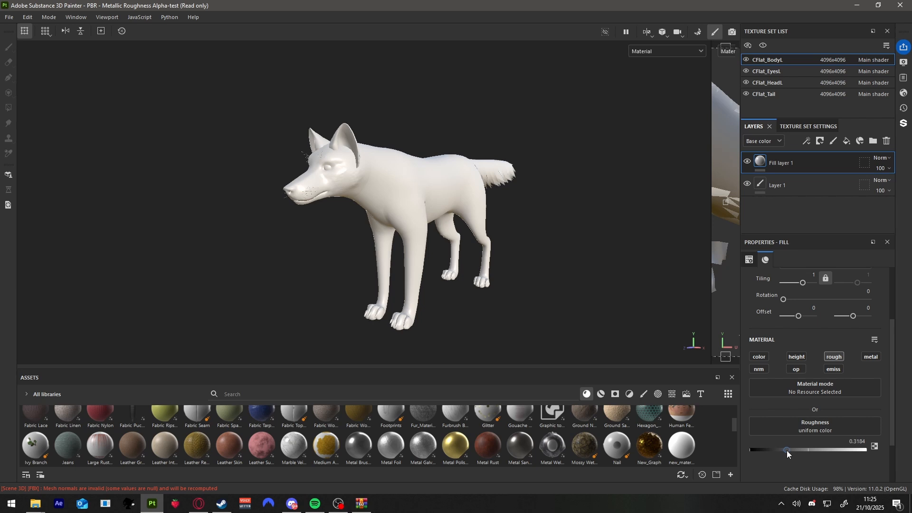
{"action": "left_click_drag", "start_coordinate": [787, 450], "coordinate": [898, 450]}
Step: Add a second fill layer beneath the roughness layer and rename the roughness layer Rough
{"action": "left_click", "coordinate": [847, 141]}
{"action": "left_click_drag", "start_coordinate": [782, 161], "coordinate": [784, 189]}
{"action": "double_click", "coordinate": [783, 163]}
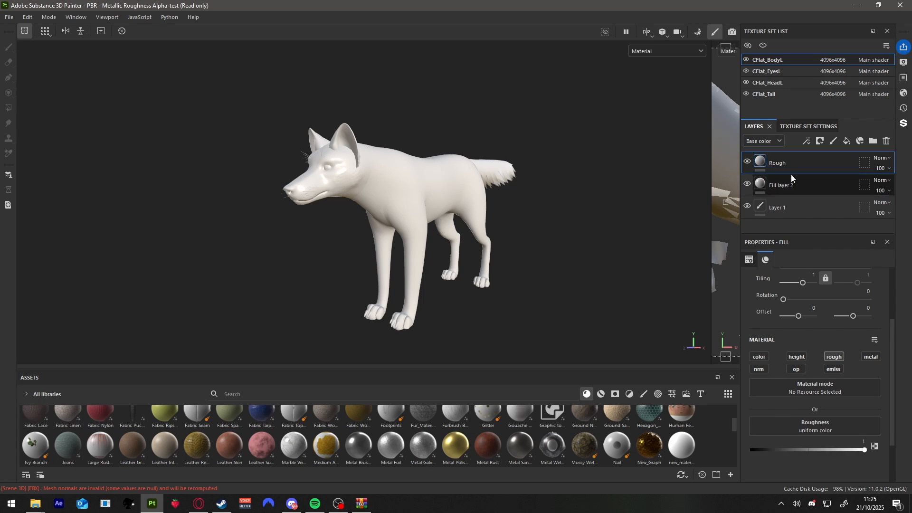
{"action": "key", "text": "Return"}
Step: Set the base color of Fill layer 2 to red FF0000
{"action": "left_click", "coordinate": [766, 181]}
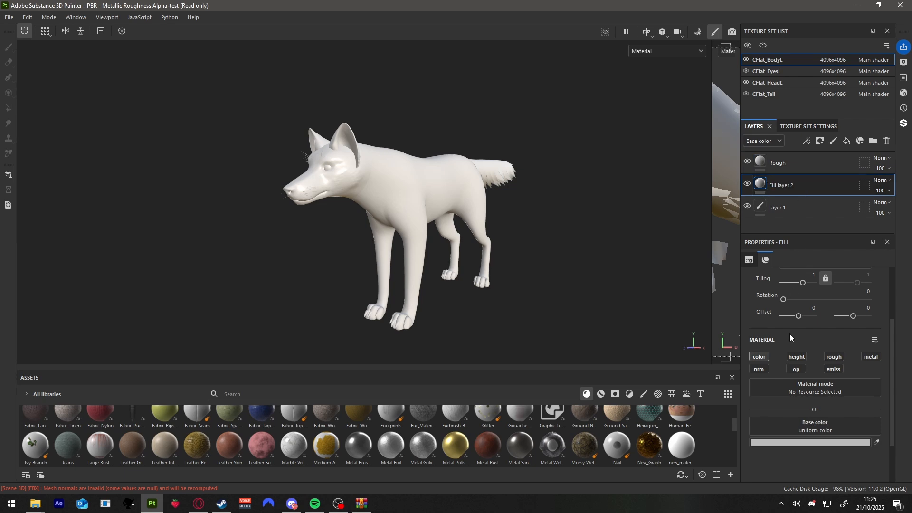
{"action": "left_click", "coordinate": [833, 444]}
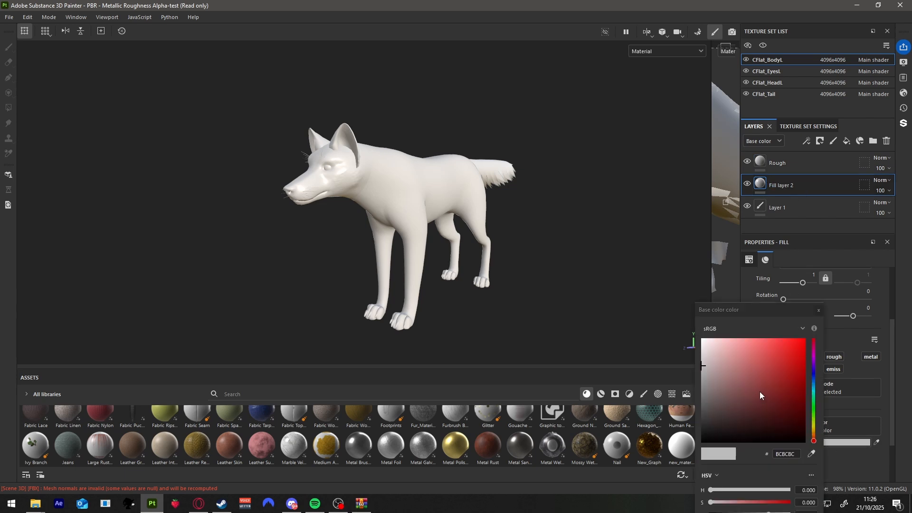
{"action": "left_click_drag", "start_coordinate": [760, 391], "coordinate": [804, 339]}
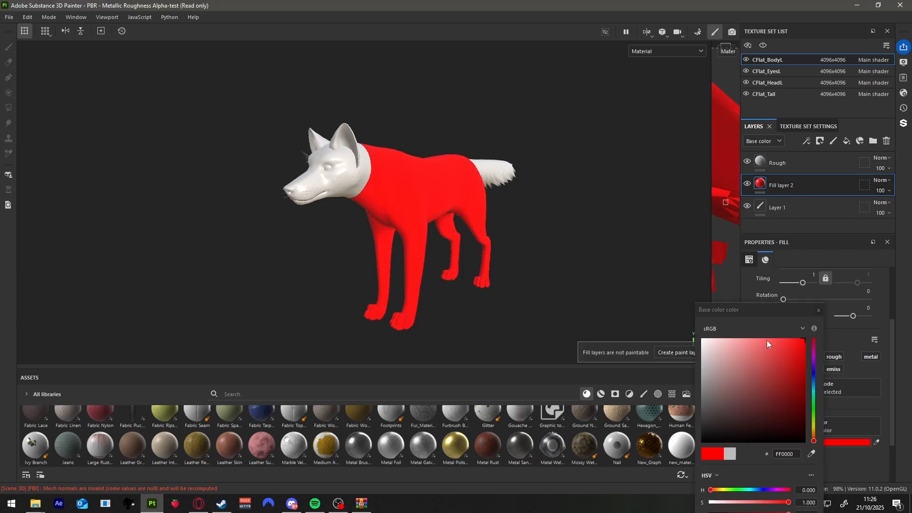
{"action": "left_click", "coordinate": [817, 311]}
{"action": "mouse_move", "coordinate": [602, 266]}
{"action": "left_mouse_down", "text": "alt"}
{"action": "mouse_move", "coordinate": [413, 267]}
{"action": "mouse_move", "coordinate": [599, 267]}
{"action": "left_mouse_up", "text": "alt"}
Step: Test lower roughness values down to 0 on the Rough layer, inspect the body's shine, and restore roughness to 1
{"action": "left_click", "coordinate": [783, 170]}
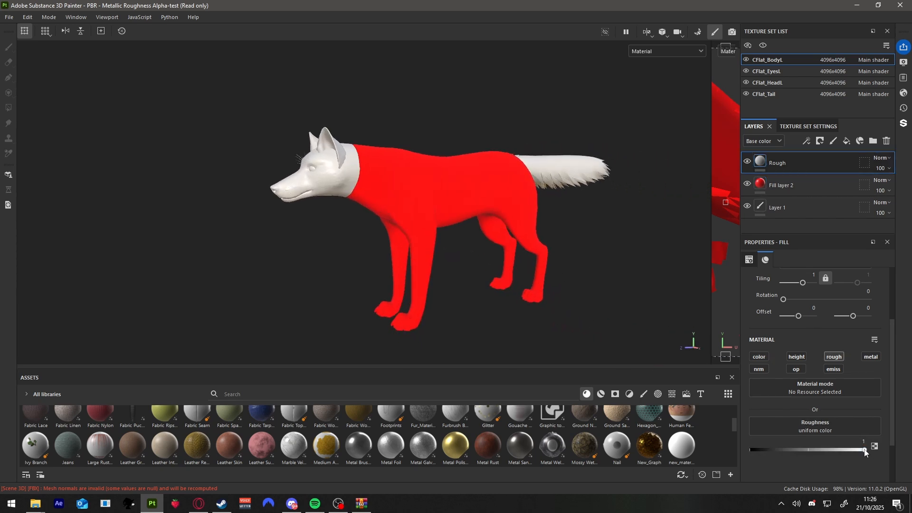
{"action": "left_click_drag", "start_coordinate": [864, 451], "coordinate": [809, 454]}
{"action": "left_click_drag", "start_coordinate": [665, 347], "coordinate": [682, 334], "text": "alt"}
{"action": "left_click_drag", "start_coordinate": [814, 450], "coordinate": [753, 448]}
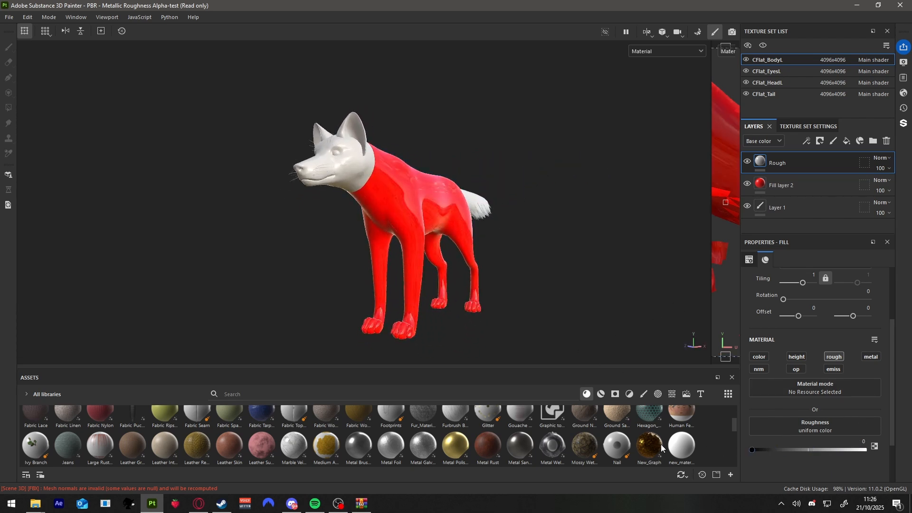
{"action": "mouse_move", "coordinate": [599, 345]}
{"action": "left_mouse_down", "text": "alt"}
{"action": "mouse_move", "coordinate": [574, 318]}
{"action": "mouse_move", "coordinate": [428, 341]}
{"action": "mouse_move", "coordinate": [709, 303]}
{"action": "mouse_move", "coordinate": [888, 300]}
{"action": "mouse_move", "coordinate": [808, 319]}
{"action": "mouse_move", "coordinate": [640, 319]}
{"action": "mouse_move", "coordinate": [368, 355]}
{"action": "mouse_move", "coordinate": [314, 312]}
{"action": "mouse_move", "coordinate": [320, 275]}
{"action": "mouse_move", "coordinate": [596, 330]}
{"action": "left_mouse_up", "text": "alt"}
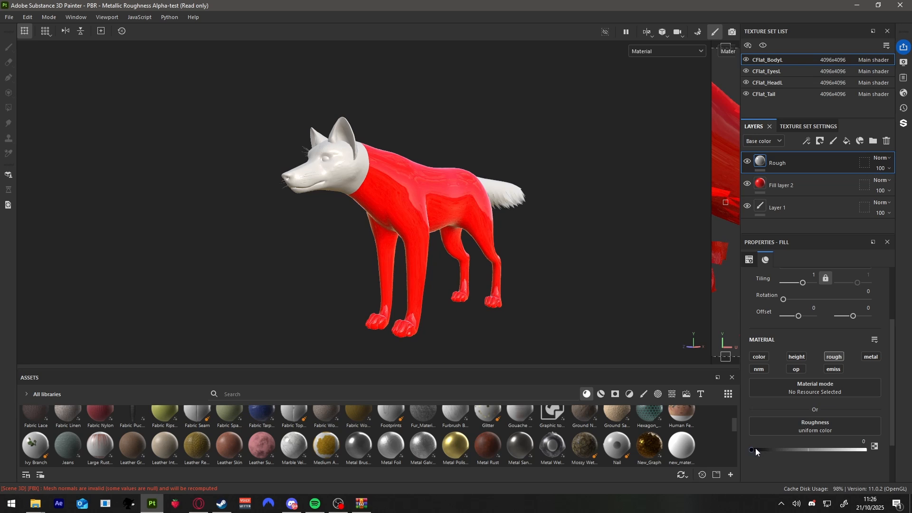
{"action": "left_click_drag", "start_coordinate": [756, 449], "coordinate": [909, 461]}
{"action": "left_click_drag", "start_coordinate": [549, 275], "coordinate": [569, 281], "text": "alt"}
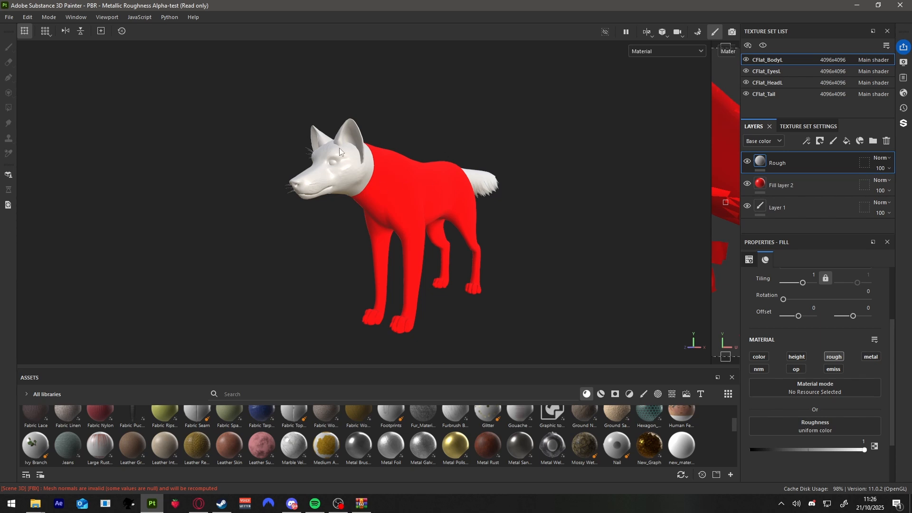
Step: Copy the Rough layer from CFlat_BodyL into the CFlat_EyesL, CFlat_HeadL and CFlat_Tail texture sets
{"action": "right_click", "coordinate": [778, 161]}
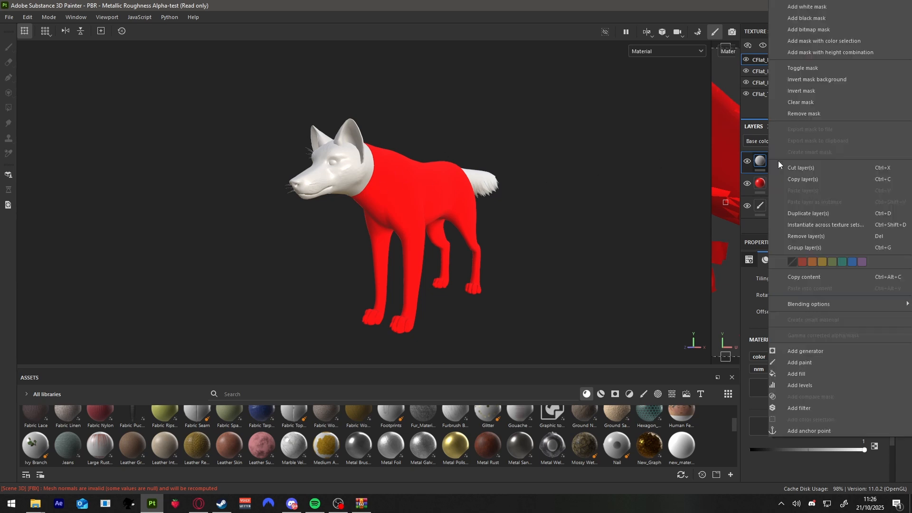
{"action": "left_click", "coordinate": [806, 178]}
{"action": "left_click", "coordinate": [801, 72]}
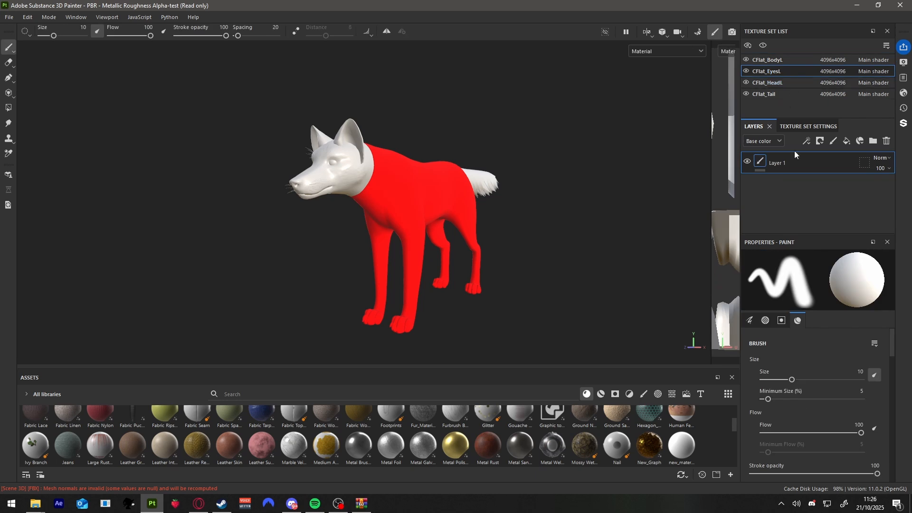
{"action": "left_click", "coordinate": [794, 170]}
{"action": "left_click", "coordinate": [787, 83]}
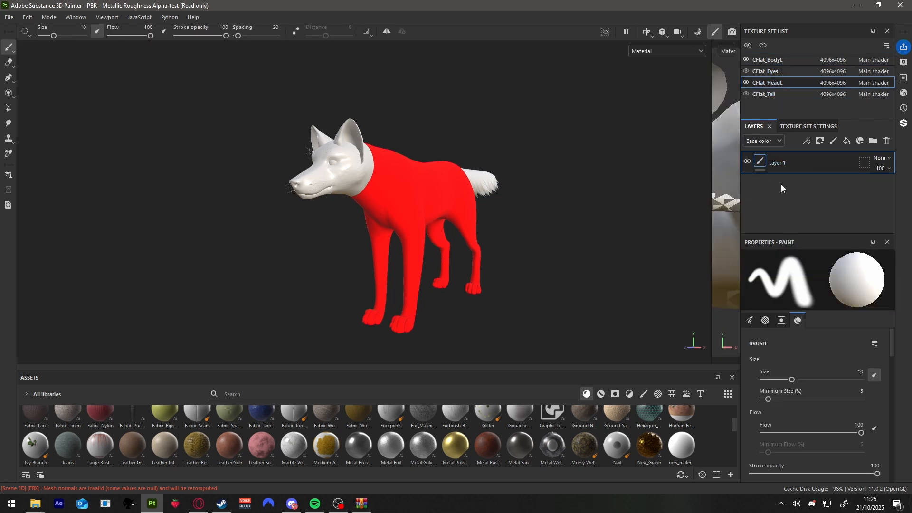
{"action": "left_click", "coordinate": [773, 92]}
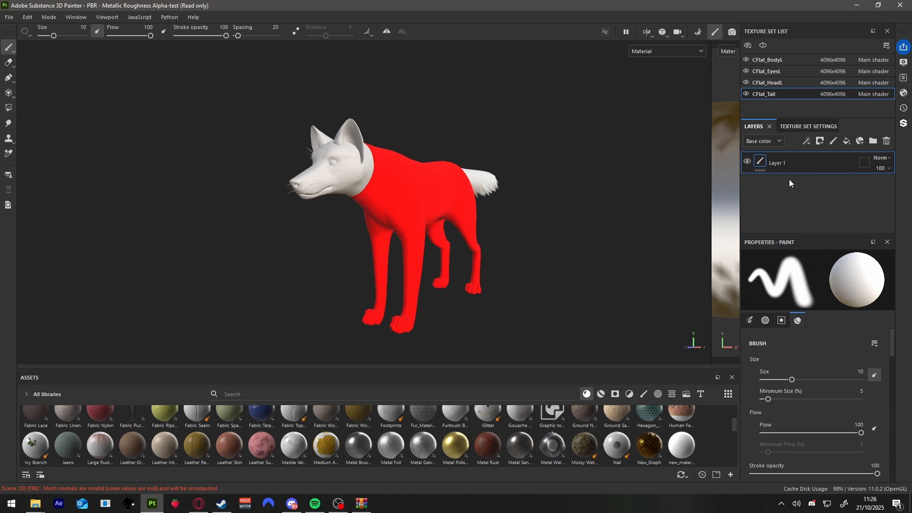
{"action": "key", "text": "ctrl+v"}
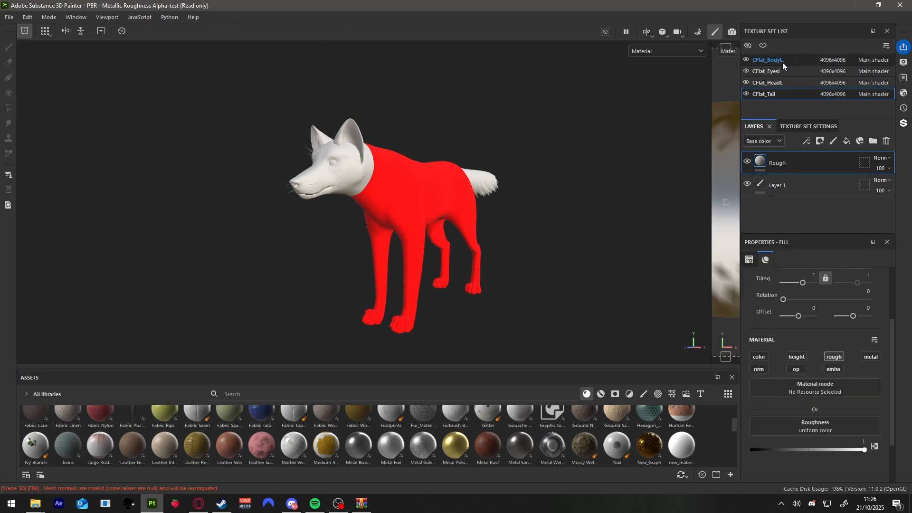
{"action": "left_click", "coordinate": [783, 62]}
{"action": "left_click", "coordinate": [780, 80]}
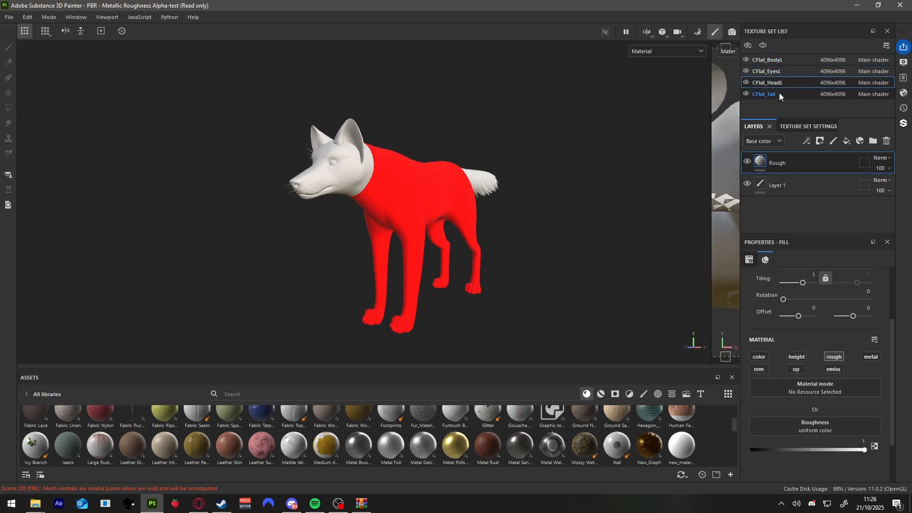
Step: Delete the red fill layer from the CFlat_BodyL texture set
{"action": "left_click", "coordinate": [774, 61]}
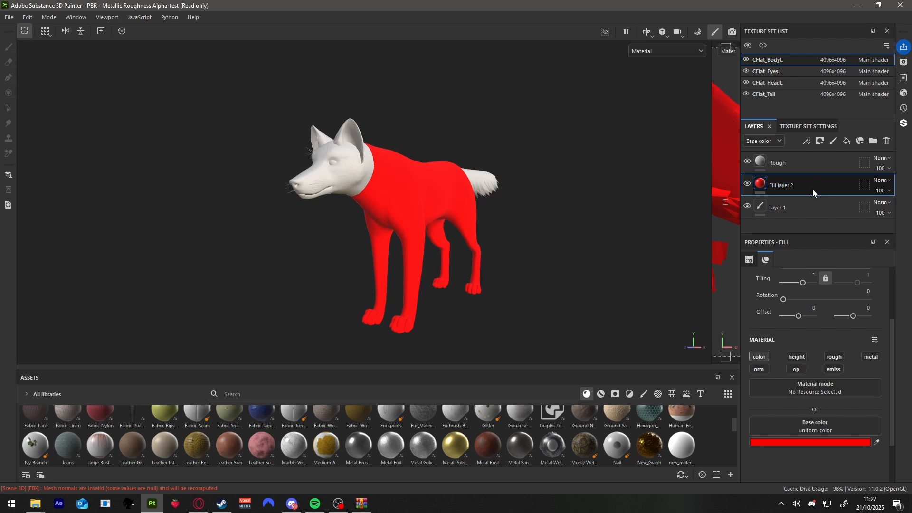
{"action": "left_click", "coordinate": [812, 190]}
{"action": "left_click", "coordinate": [887, 140]}
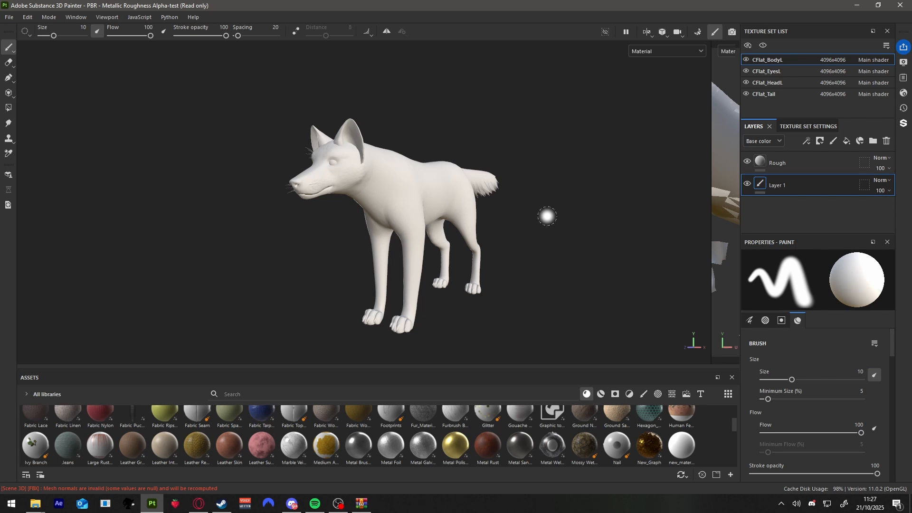
{"action": "mouse_move", "coordinate": [546, 213]}
{"action": "left_mouse_down", "text": "alt"}
{"action": "mouse_move", "coordinate": [368, 214]}
{"action": "mouse_move", "coordinate": [505, 220]}
{"action": "mouse_move", "coordinate": [531, 209]}
{"action": "left_mouse_up", "text": "alt"}
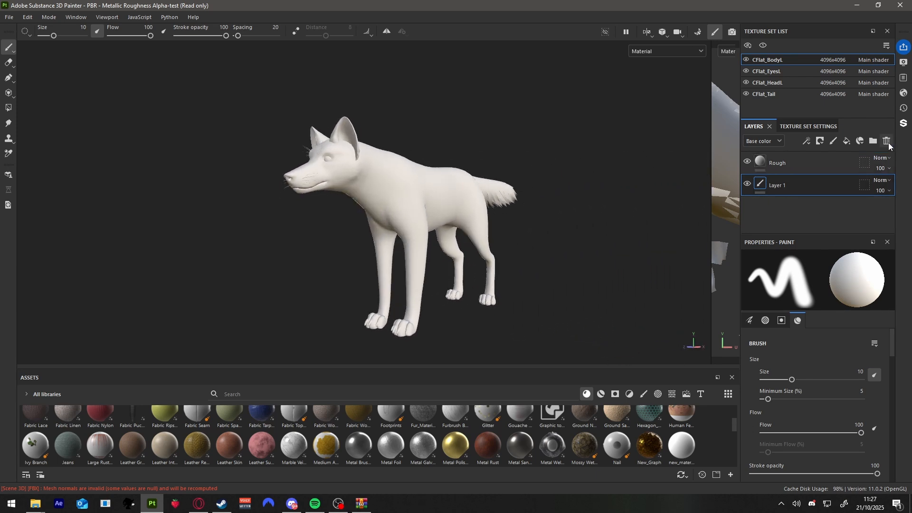
Step: Delete the Layer 1 paint layer from every texture set, keeping only Rough, and return to CFlat_BodyL
{"action": "left_click", "coordinate": [851, 163]}
{"action": "left_click", "coordinate": [790, 72]}
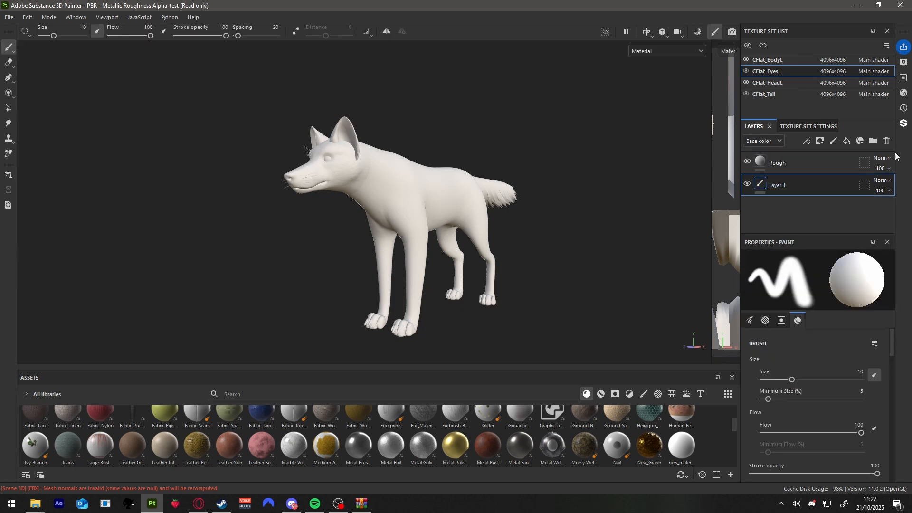
{"action": "left_click", "coordinate": [797, 84]}
{"action": "left_click", "coordinate": [789, 189]}
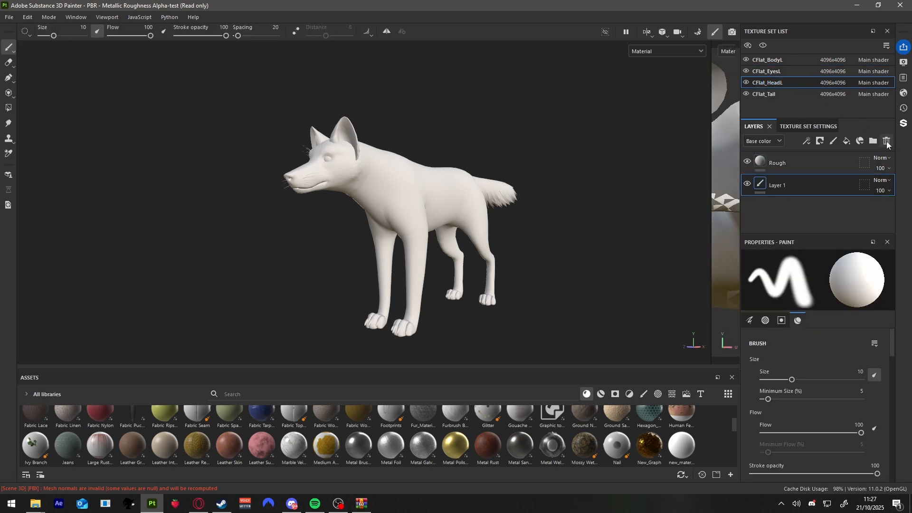
{"action": "left_click", "coordinate": [766, 94]}
{"action": "left_click", "coordinate": [775, 179]}
{"action": "left_click", "coordinate": [887, 142]}
{"action": "left_click", "coordinate": [790, 83]}
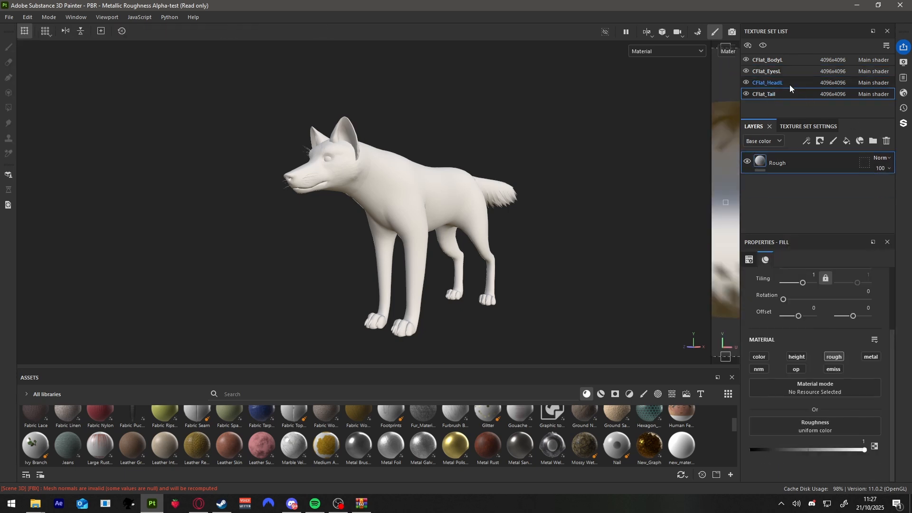
{"action": "left_click", "coordinate": [785, 60]}
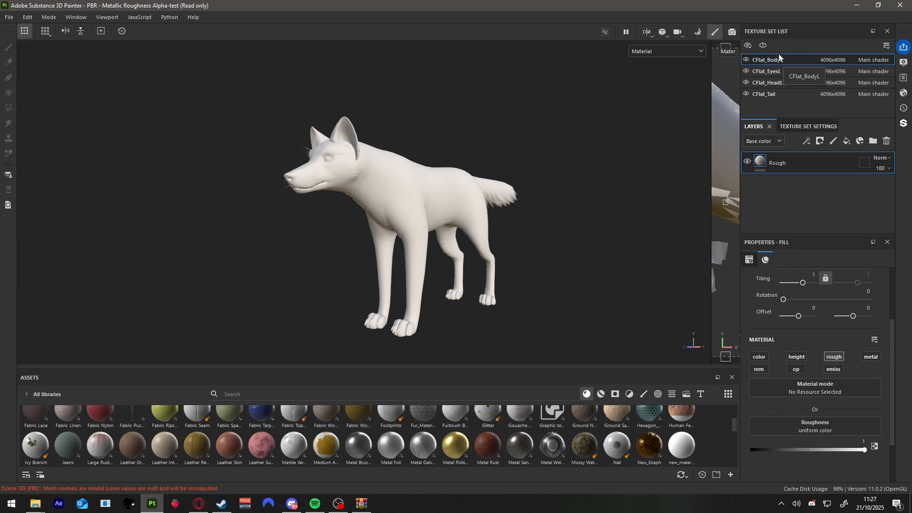
Step: Add a new fill layer to CFlat_BodyL and place it beneath the Rough layer
{"action": "mouse_move", "coordinate": [648, 205]}
{"action": "left_mouse_down", "text": "alt"}
{"action": "mouse_move", "coordinate": [608, 214]}
{"action": "mouse_move", "coordinate": [648, 216]}
{"action": "left_mouse_up", "text": "alt"}
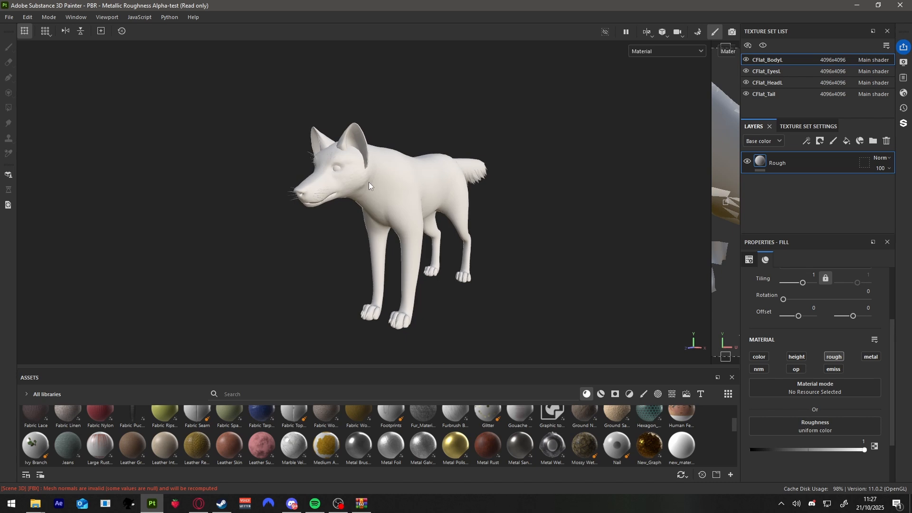
{"action": "left_click", "coordinate": [846, 141]}
{"action": "left_click_drag", "start_coordinate": [781, 185], "coordinate": [790, 163]}
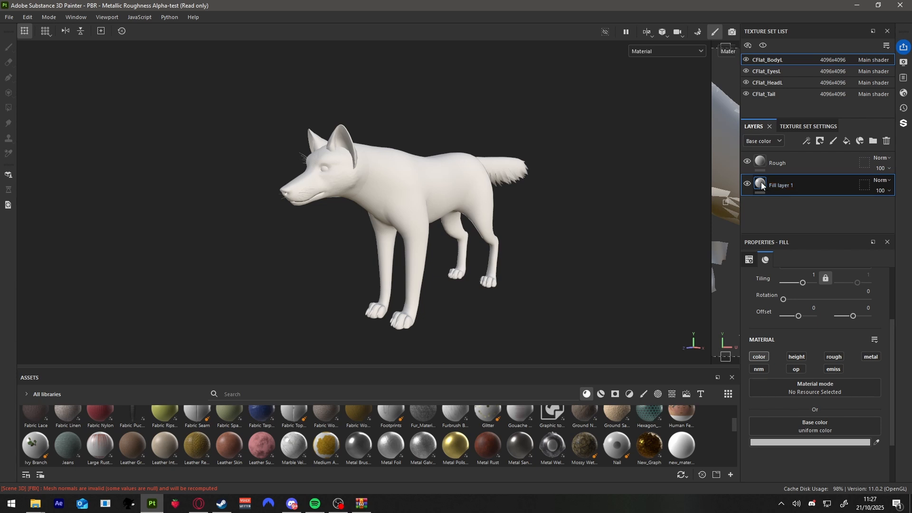
Step: Set the base color of Fill layer 1 in CFlat_BodyL to pure white
{"action": "left_click", "coordinate": [806, 443]}
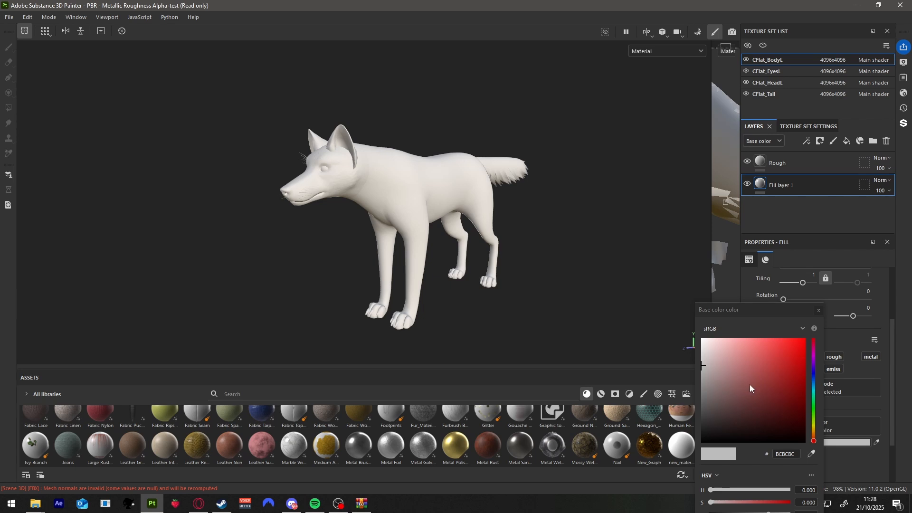
{"action": "left_click_drag", "start_coordinate": [750, 385], "coordinate": [572, 255]}
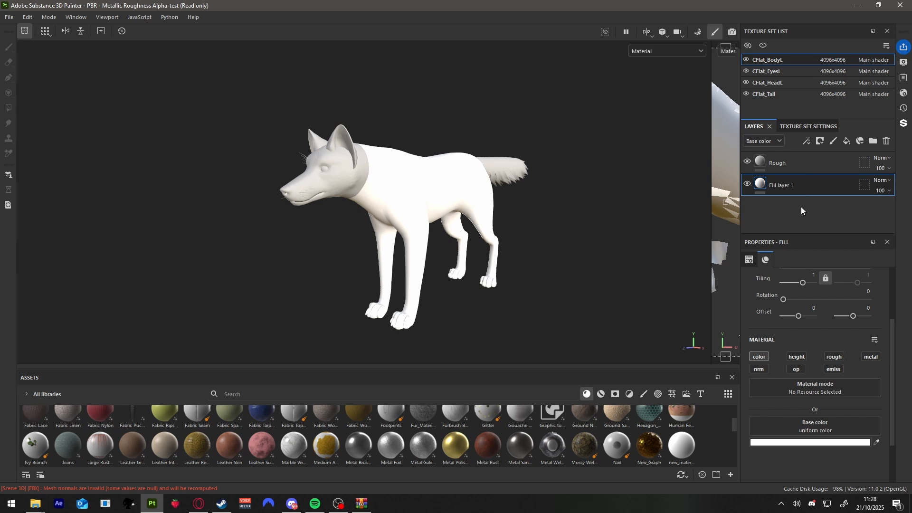
Step: Add a second fill layer between Rough and Fill layer 1 and give it a black mask
{"action": "left_click", "coordinate": [848, 141]}
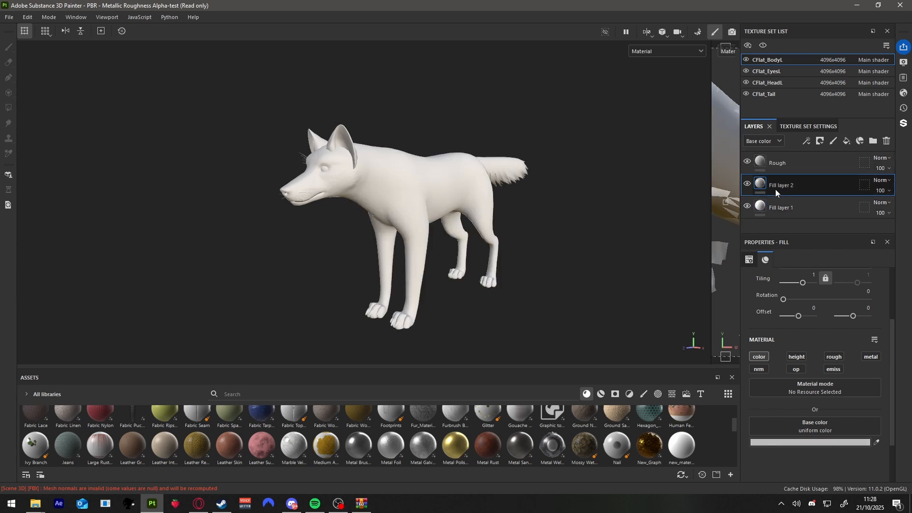
{"action": "right_click", "coordinate": [783, 189]}
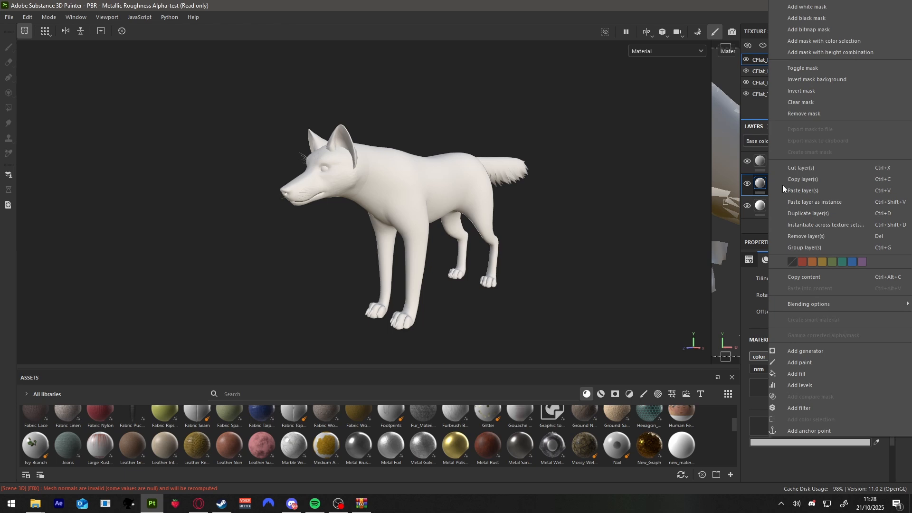
{"action": "left_click", "coordinate": [808, 18]}
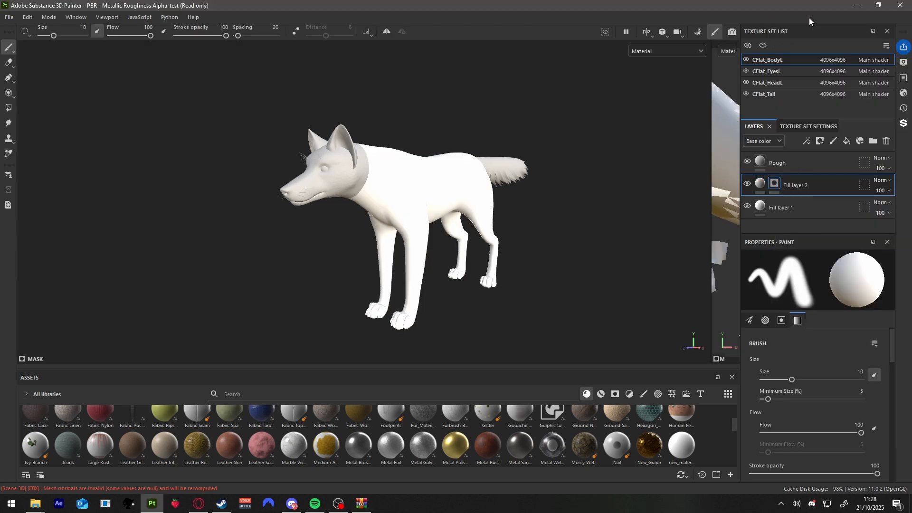
{"action": "left_click", "coordinate": [775, 186]}
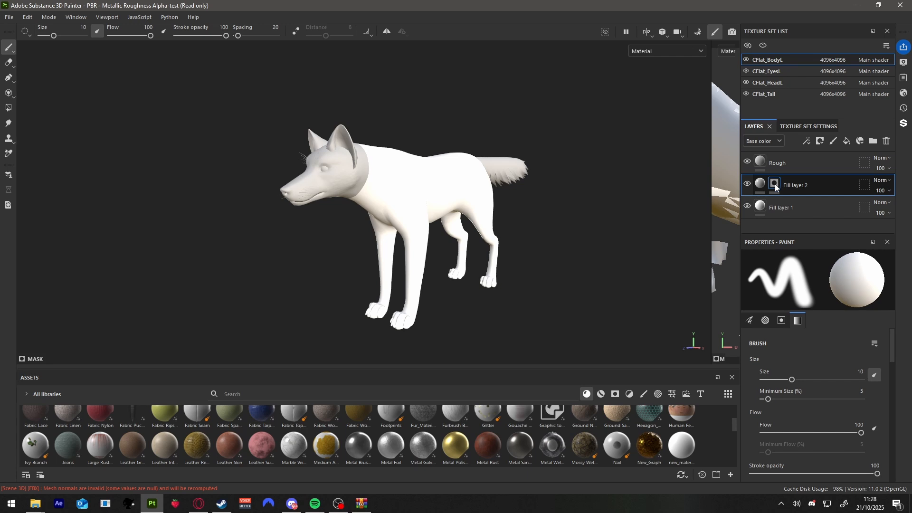
Step: Set Fill layer 2's base color to black (000000) and activate its mask for painting
{"action": "left_click", "coordinate": [760, 184]}
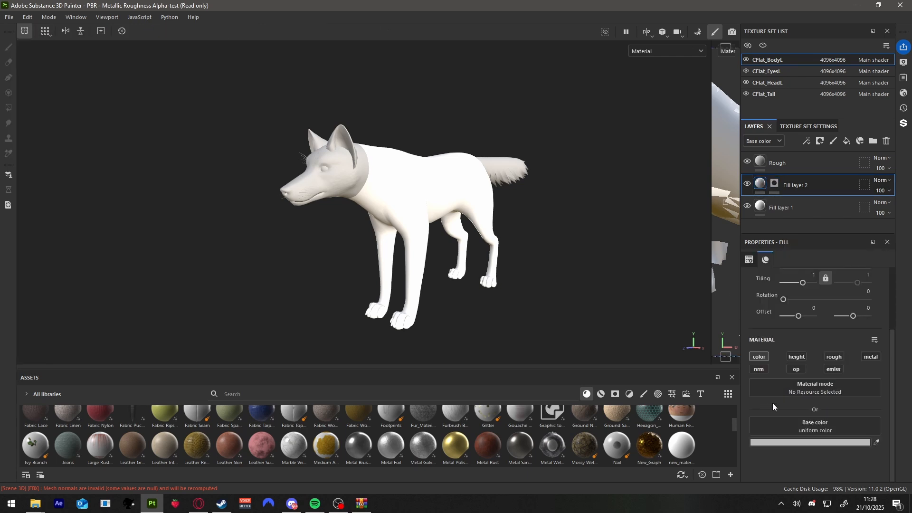
{"action": "left_click", "coordinate": [783, 443]}
{"action": "left_click", "coordinate": [719, 405]}
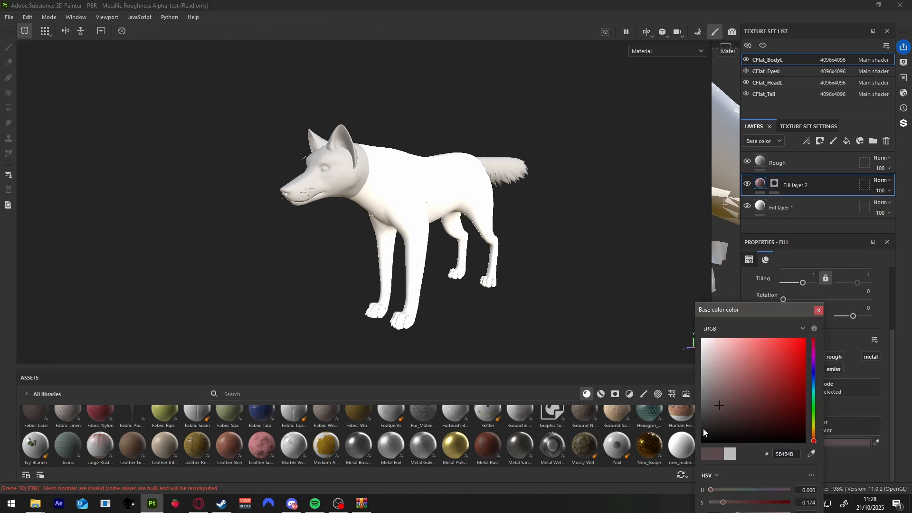
{"action": "left_click_drag", "start_coordinate": [703, 431], "coordinate": [702, 447]}
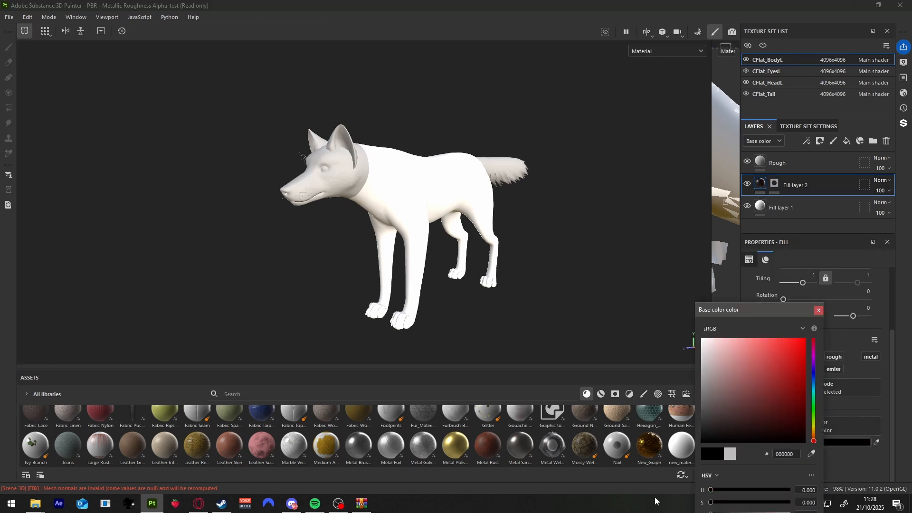
{"action": "left_click", "coordinate": [818, 310]}
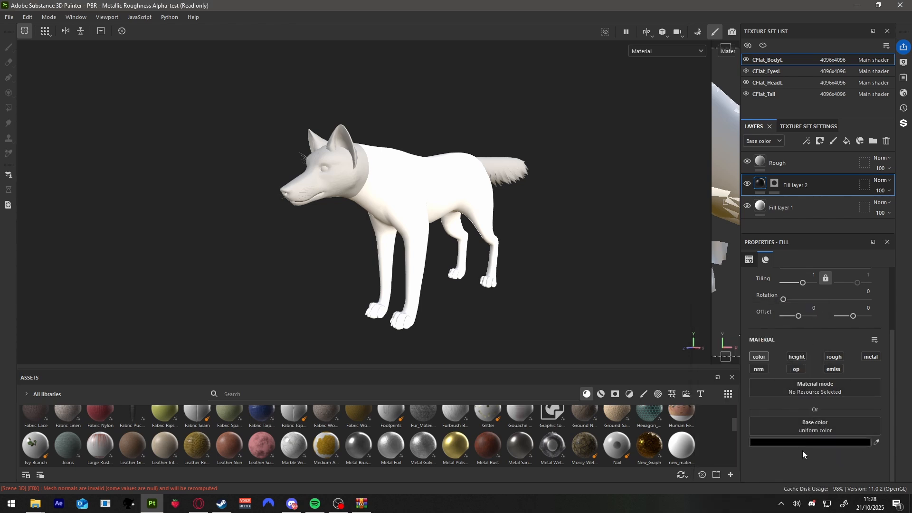
{"action": "left_click", "coordinate": [775, 185]}
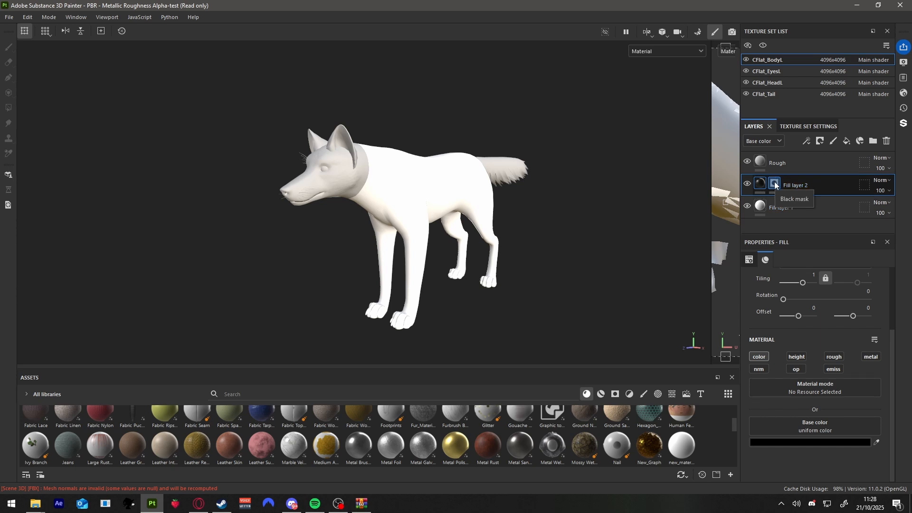
{"action": "key", "text": "1"}
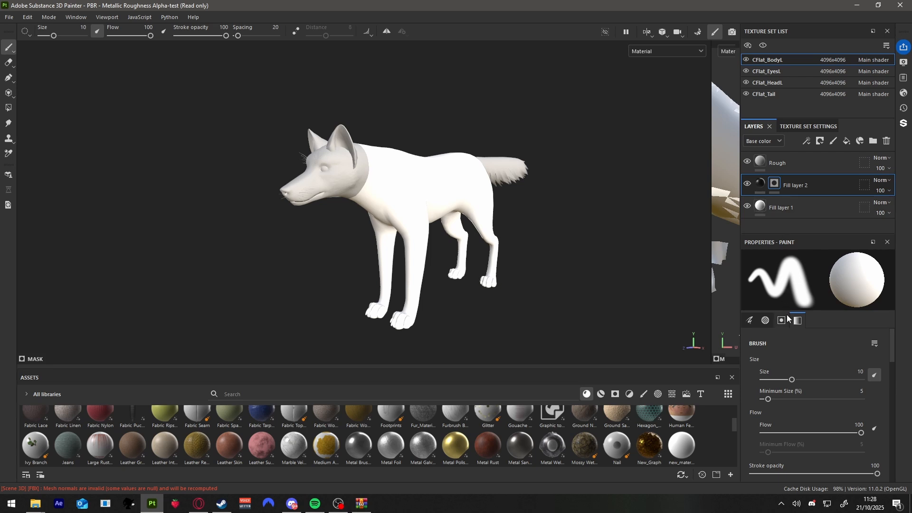
Step: Try the mask brush with grayscale 0 and 1 using a trial stroke on the body, and undo the stroke
{"action": "scroll", "coordinate": [790, 349], "scroll_direction": "down", "scroll_amount": 3}
{"action": "scroll", "coordinate": [791, 348], "scroll_direction": "down", "scroll_amount": 10}
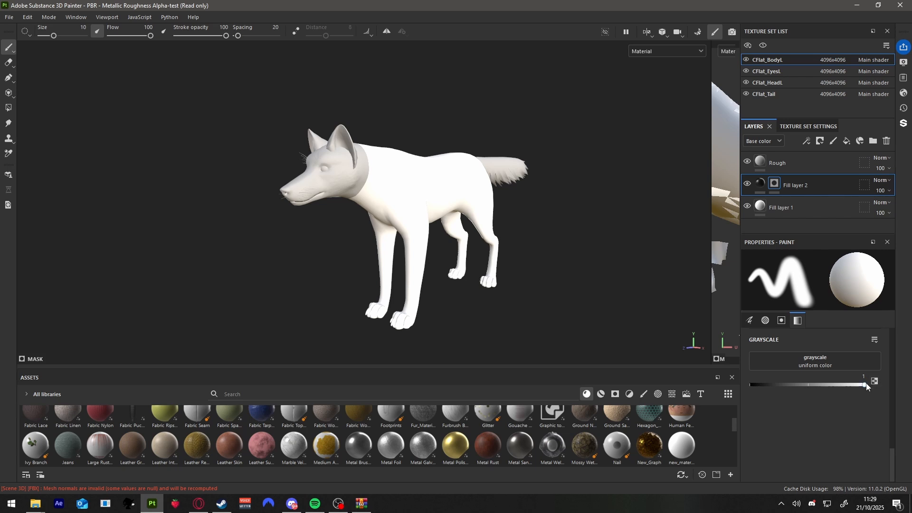
{"action": "left_click_drag", "start_coordinate": [865, 386], "coordinate": [750, 383]}
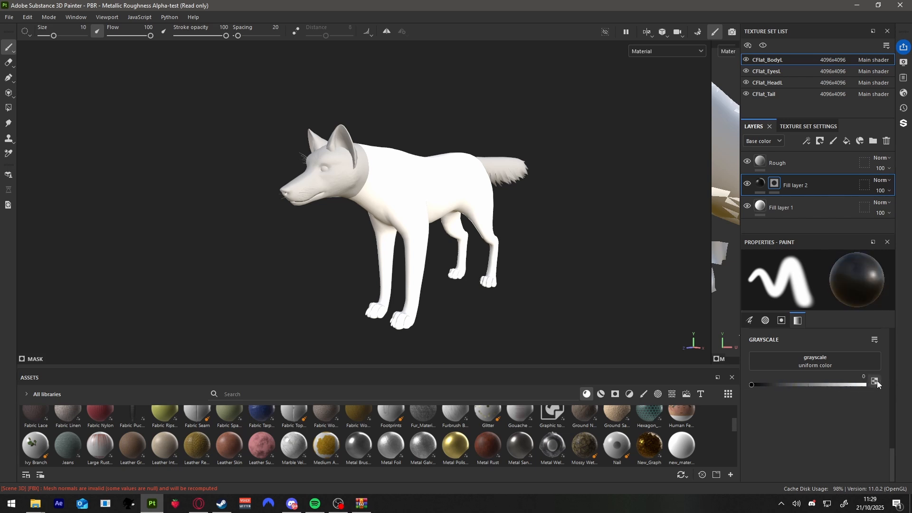
{"action": "scroll", "coordinate": [877, 381], "scroll_direction": "up", "scroll_amount": 1}
{"action": "left_click_drag", "start_coordinate": [695, 379], "coordinate": [878, 379]}
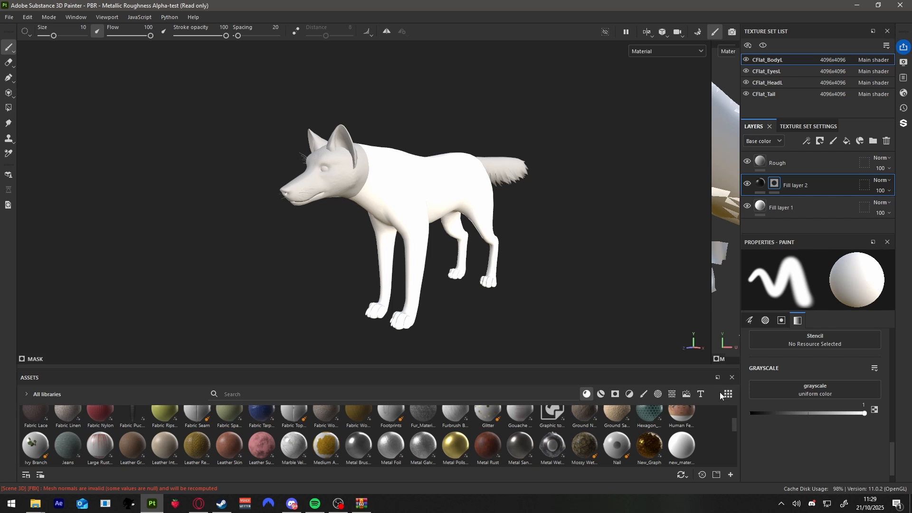
{"action": "mouse_move", "coordinate": [418, 173]}
{"action": "left_mouse_down"}
{"action": "mouse_move", "coordinate": [411, 189]}
{"action": "mouse_move", "coordinate": [403, 180]}
{"action": "mouse_move", "coordinate": [420, 179]}
{"action": "left_mouse_up"}
{"action": "key", "text": "ctrl+z"}
{"action": "key", "text": "ctrl+z"}
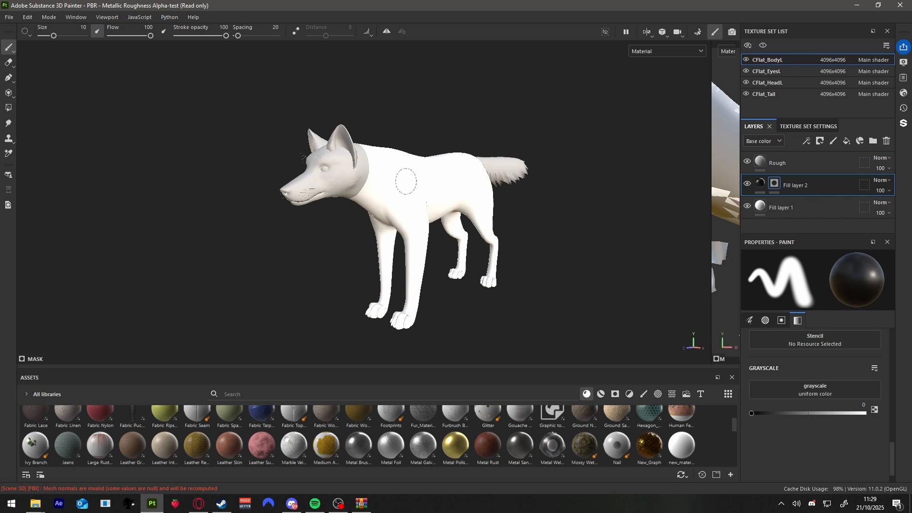
{"action": "key", "text": "ctrl+y"}
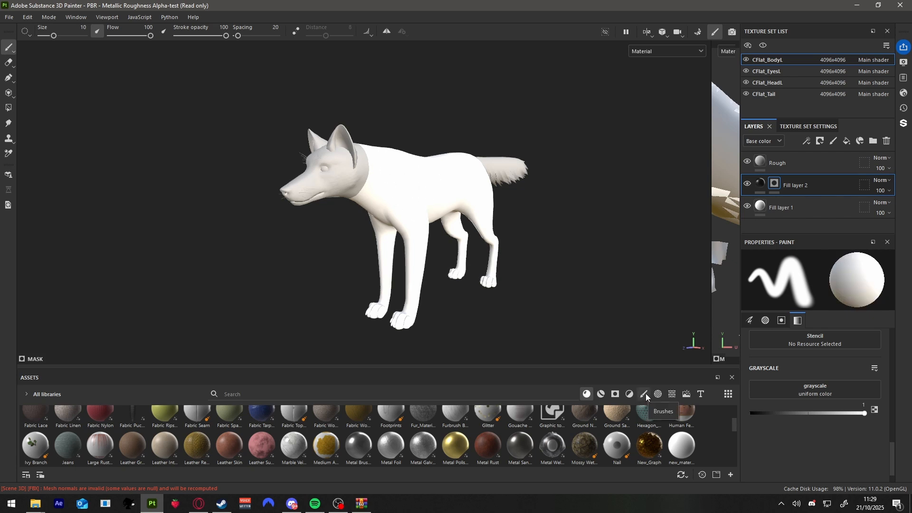
Step: Browse the brush assets and choose the Basic Hard brush for painting the mask
{"action": "left_click", "coordinate": [645, 394]}
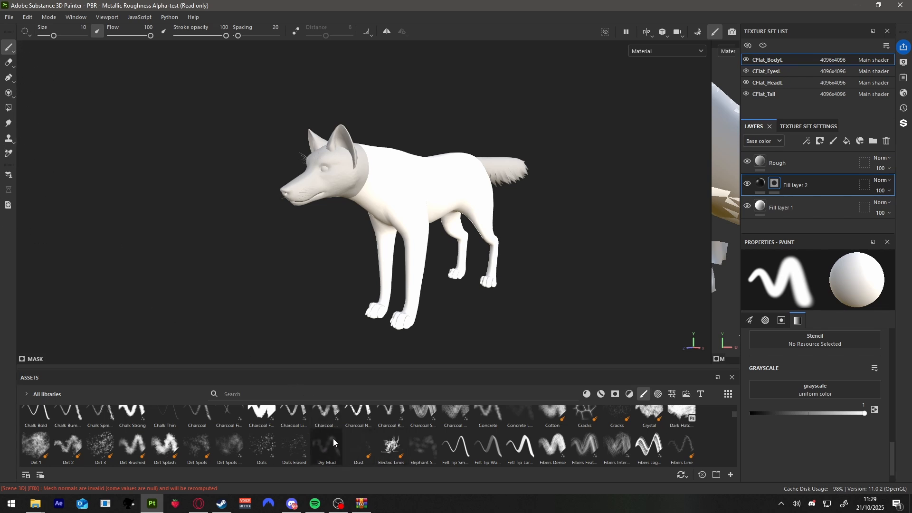
{"action": "scroll", "coordinate": [333, 441], "scroll_direction": "up", "scroll_amount": 2}
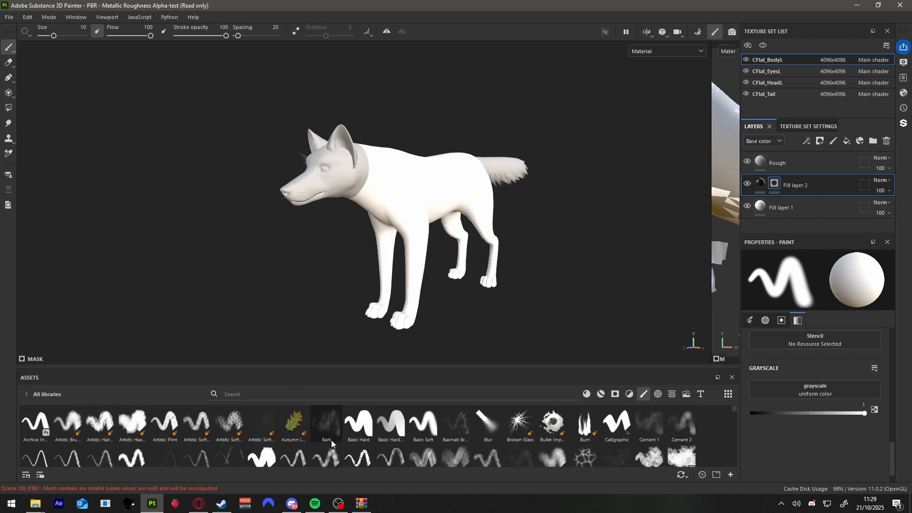
{"action": "left_click", "coordinate": [364, 428]}
{"action": "mouse_move", "coordinate": [361, 426]}
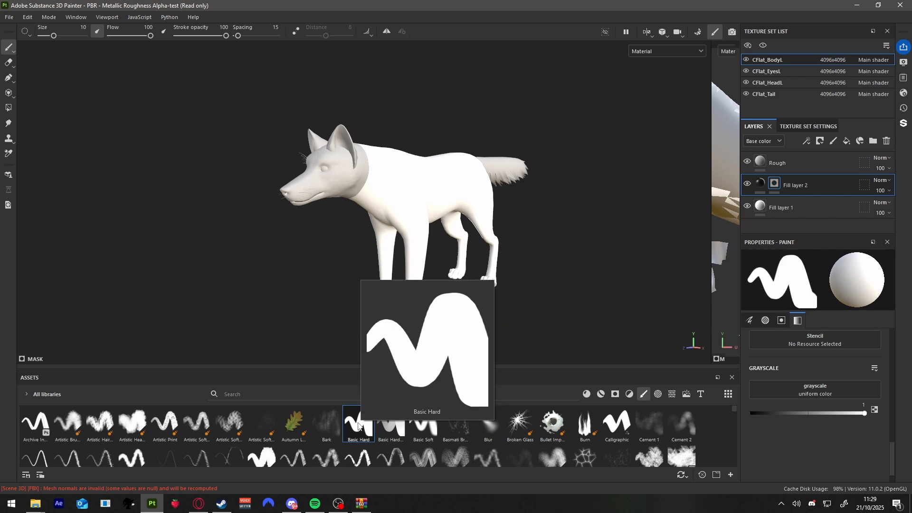
{"action": "scroll", "coordinate": [523, 458], "scroll_direction": "down", "scroll_amount": 10}
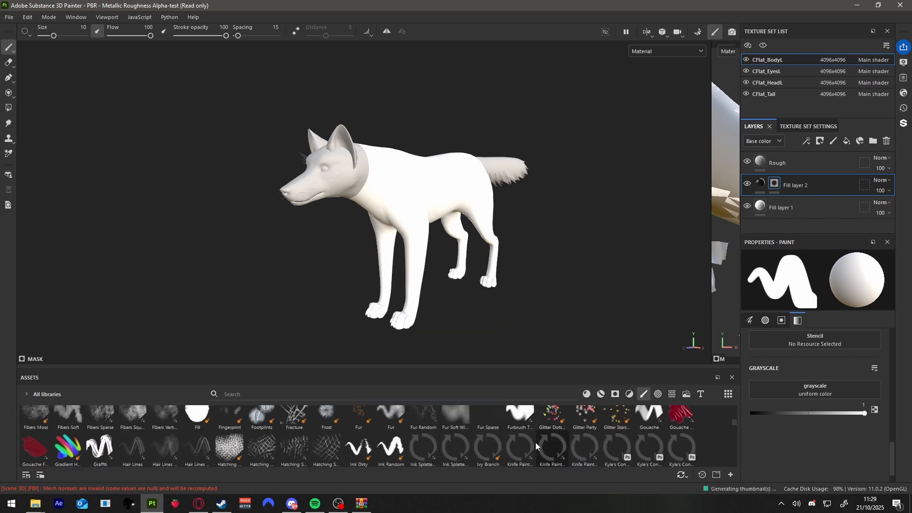
{"action": "scroll", "coordinate": [522, 458], "scroll_direction": "up", "scroll_amount": 3}
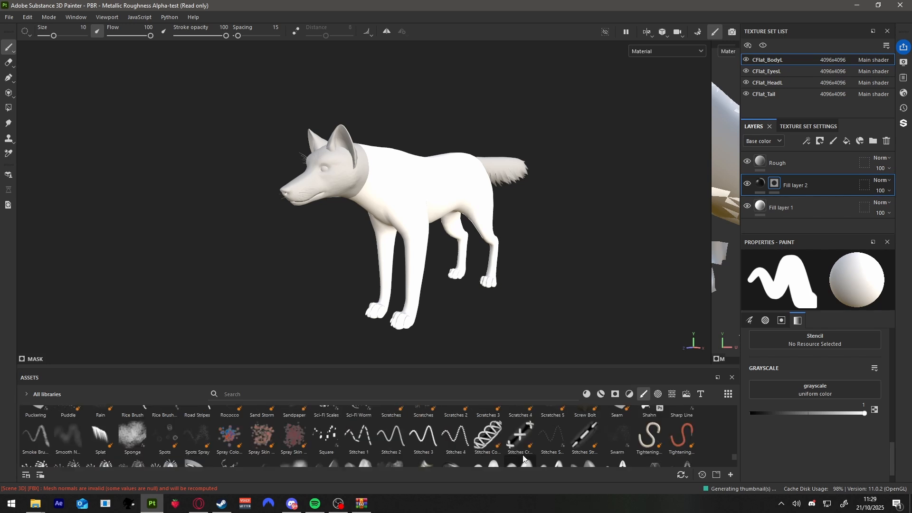
{"action": "scroll", "coordinate": [408, 446], "scroll_direction": "up", "scroll_amount": 7}
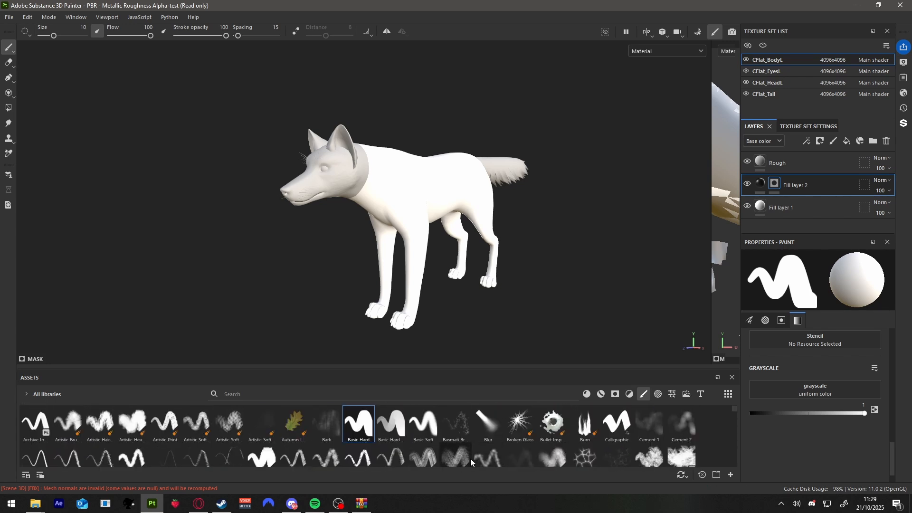
{"action": "scroll", "coordinate": [416, 446], "scroll_direction": "down", "scroll_amount": 6}
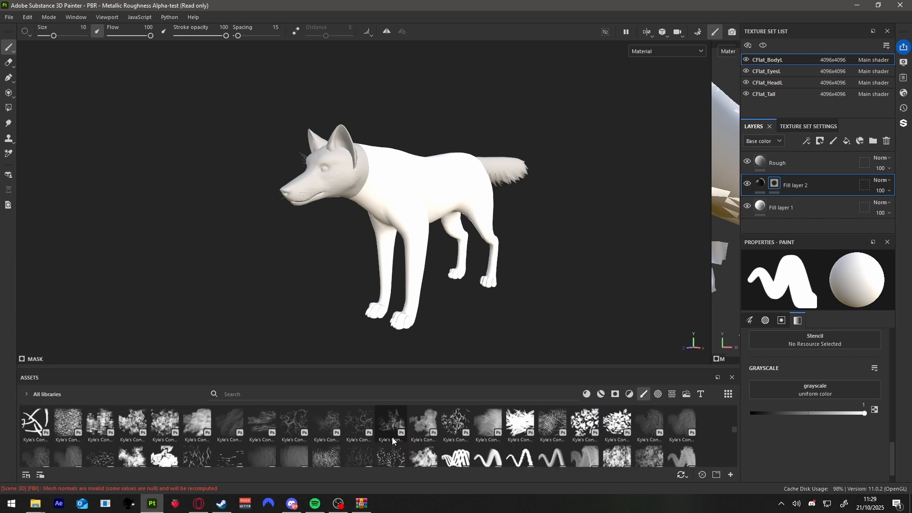
{"action": "scroll", "coordinate": [391, 444], "scroll_direction": "up", "scroll_amount": 6}
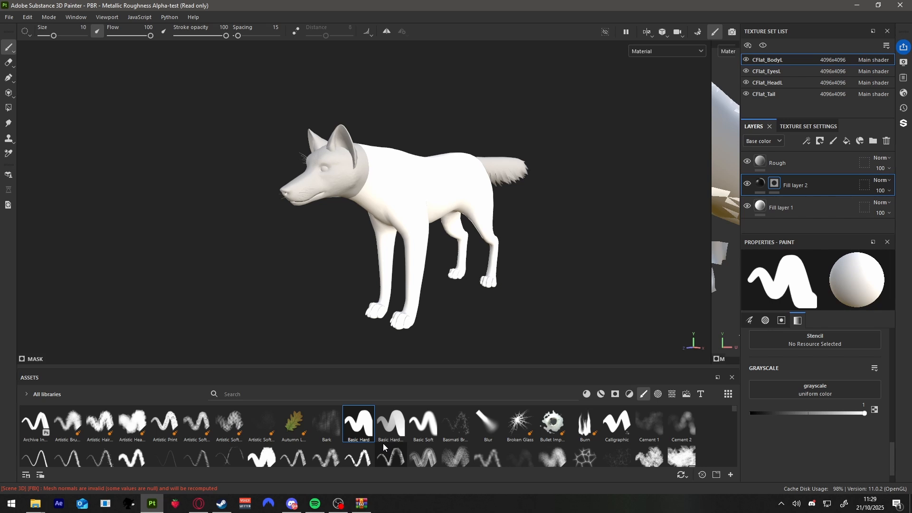
{"action": "mouse_move", "coordinate": [383, 443]}
Step: Paint Fill layer 2's mask over the canine's back, flanks and rump with the size 10 brush, leaving the belly and lower legs white
{"action": "scroll", "coordinate": [456, 198], "scroll_direction": "up", "scroll_amount": 1}
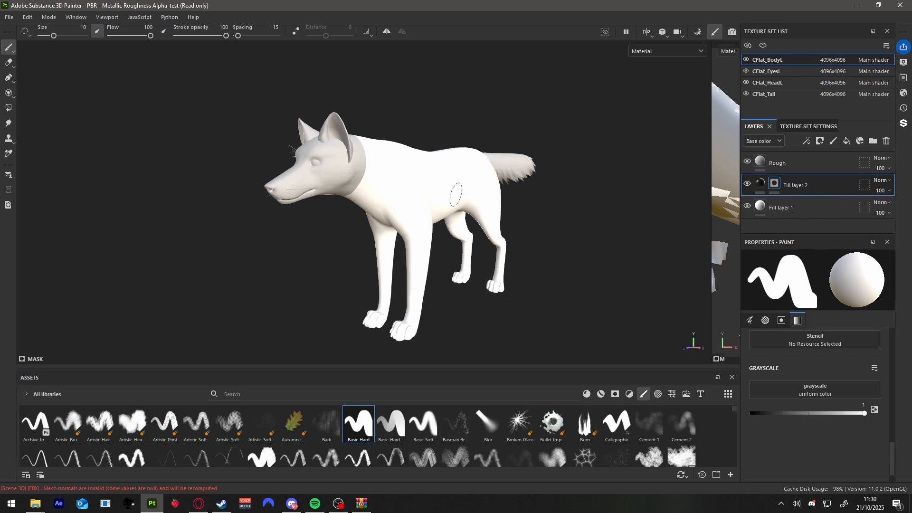
{"action": "mouse_move", "coordinate": [412, 173]}
{"action": "left_mouse_down"}
{"action": "mouse_move", "coordinate": [368, 159]}
{"action": "mouse_move", "coordinate": [354, 142]}
{"action": "mouse_move", "coordinate": [421, 148]}
{"action": "mouse_move", "coordinate": [404, 163]}
{"action": "mouse_move", "coordinate": [480, 175]}
{"action": "left_mouse_up"}
{"action": "mouse_move", "coordinate": [480, 175]}
{"action": "left_mouse_down", "text": "alt"}
{"action": "mouse_move", "coordinate": [393, 179]}
{"action": "mouse_move", "coordinate": [547, 181]}
{"action": "mouse_move", "coordinate": [516, 184]}
{"action": "left_mouse_up", "text": "alt"}
{"action": "mouse_move", "coordinate": [556, 190]}
{"action": "left_mouse_down"}
{"action": "mouse_move", "coordinate": [596, 214]}
{"action": "mouse_move", "coordinate": [570, 223]}
{"action": "left_mouse_up"}
{"action": "mouse_move", "coordinate": [570, 223]}
{"action": "left_mouse_down", "text": "alt"}
{"action": "mouse_move", "coordinate": [413, 190]}
{"action": "mouse_move", "coordinate": [425, 223]}
{"action": "left_mouse_up", "text": "alt"}
{"action": "mouse_move", "coordinate": [427, 242]}
{"action": "left_mouse_down", "text": "alt"}
{"action": "mouse_move", "coordinate": [412, 228]}
{"action": "mouse_move", "coordinate": [494, 257]}
{"action": "left_mouse_up", "text": "alt"}
{"action": "mouse_move", "coordinate": [384, 272]}
{"action": "left_mouse_down", "text": "alt"}
{"action": "mouse_move", "coordinate": [412, 234]}
{"action": "mouse_move", "coordinate": [301, 259]}
{"action": "mouse_move", "coordinate": [366, 251]}
{"action": "left_mouse_up", "text": "alt"}
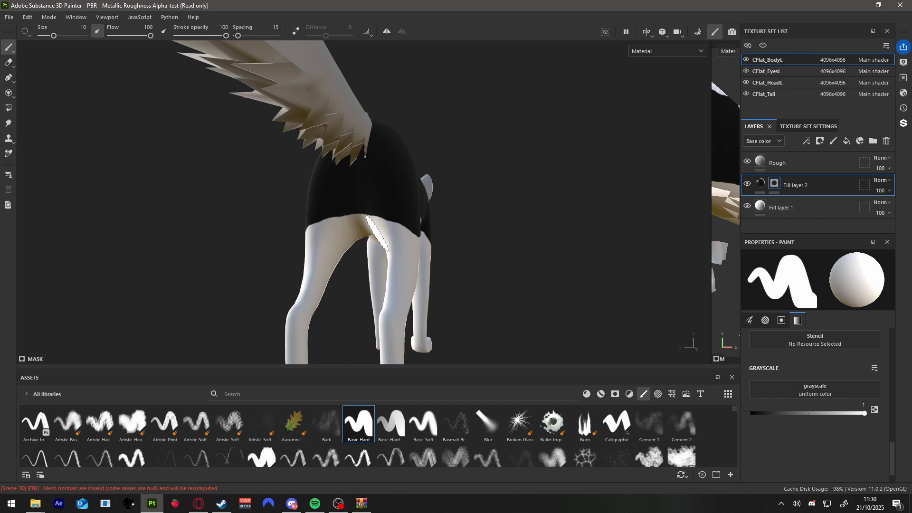
Step: Reduce the brush size to 1.39 and enable Lazy Mouse for smoother strokes
{"action": "left_click_drag", "start_coordinate": [54, 37], "coordinate": [45, 36]}
{"action": "scroll", "coordinate": [38, 48], "scroll_direction": "up", "scroll_amount": 3}
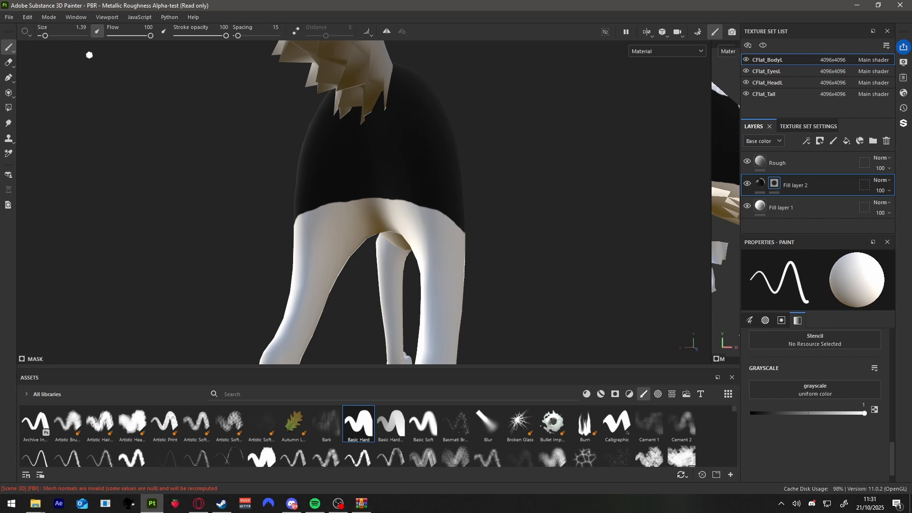
{"action": "left_click", "coordinate": [98, 31]}
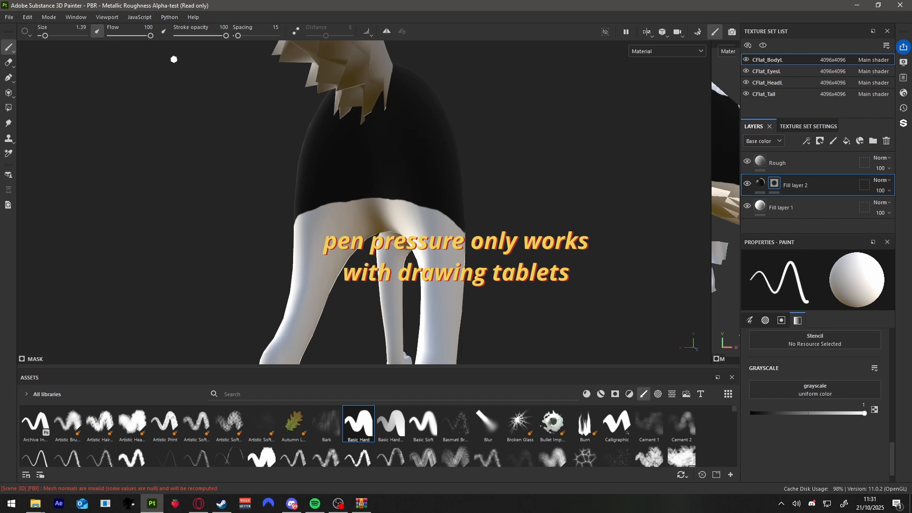
{"action": "left_click", "coordinate": [295, 31]}
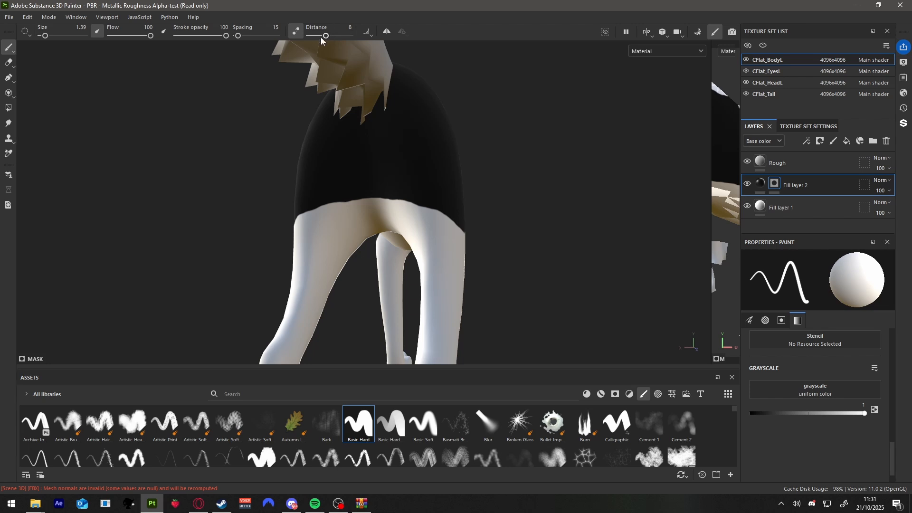
Step: Try a short Lazy Mouse stroke on the upper hind leg and undo it
{"action": "left_click", "coordinate": [309, 285]}
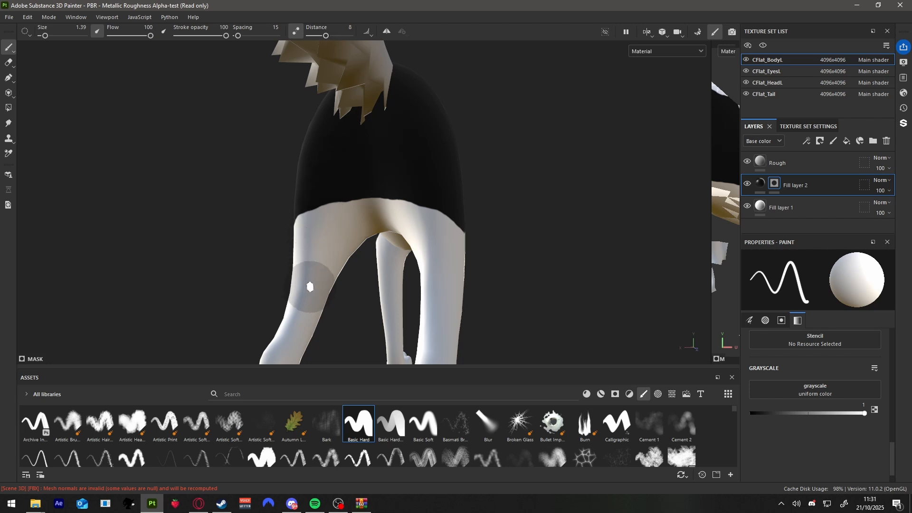
{"action": "mouse_move", "coordinate": [308, 285]}
{"action": "left_mouse_down"}
{"action": "mouse_move", "coordinate": [308, 224]}
{"action": "mouse_move", "coordinate": [363, 209]}
{"action": "mouse_move", "coordinate": [368, 240]}
{"action": "mouse_move", "coordinate": [317, 264]}
{"action": "left_mouse_up"}
{"action": "key", "text": "ctrl+z"}
{"action": "key", "text": "ctrl+z"}
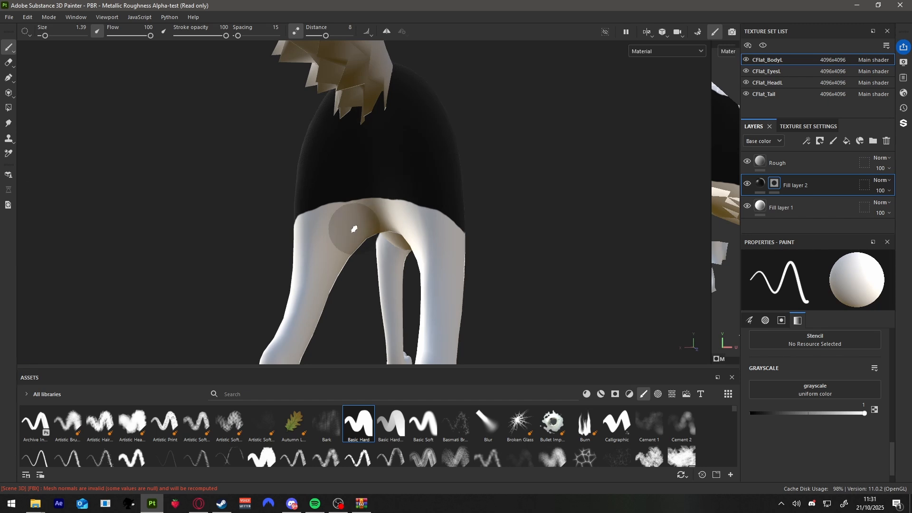
Step: Extend the black marking on the mask down between the hind legs, below the tail, with the small brush
{"action": "mouse_move", "coordinate": [300, 211]}
{"action": "left_mouse_down"}
{"action": "mouse_move", "coordinate": [338, 208]}
{"action": "mouse_move", "coordinate": [361, 222]}
{"action": "mouse_move", "coordinate": [372, 248]}
{"action": "mouse_move", "coordinate": [390, 214]}
{"action": "mouse_move", "coordinate": [361, 205]}
{"action": "mouse_move", "coordinate": [393, 173]}
{"action": "mouse_move", "coordinate": [355, 191]}
{"action": "left_mouse_up"}
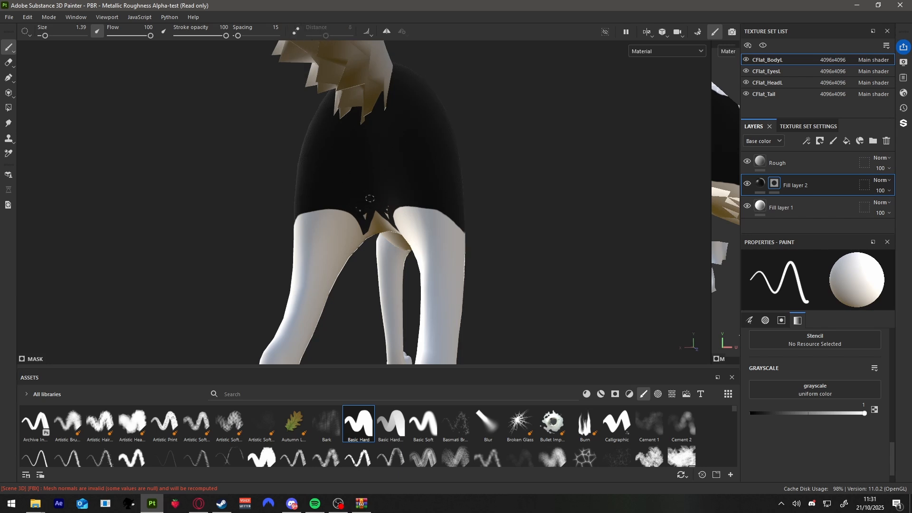
{"action": "mouse_move", "coordinate": [359, 208]}
{"action": "left_mouse_down", "text": "alt"}
{"action": "mouse_move", "coordinate": [363, 193]}
{"action": "mouse_move", "coordinate": [409, 260]}
{"action": "mouse_move", "coordinate": [381, 231]}
{"action": "mouse_move", "coordinate": [501, 199]}
{"action": "mouse_move", "coordinate": [418, 264]}
{"action": "mouse_move", "coordinate": [378, 261]}
{"action": "mouse_move", "coordinate": [366, 235]}
{"action": "mouse_move", "coordinate": [369, 186]}
{"action": "left_mouse_up", "text": "alt"}
{"action": "scroll", "coordinate": [370, 190], "scroll_direction": "down", "scroll_amount": 5}
{"action": "mouse_move", "coordinate": [369, 190]}
{"action": "left_mouse_down", "text": "alt"}
{"action": "mouse_move", "coordinate": [413, 236]}
{"action": "mouse_move", "coordinate": [408, 195]}
{"action": "mouse_move", "coordinate": [437, 181]}
{"action": "left_mouse_up", "text": "alt"}
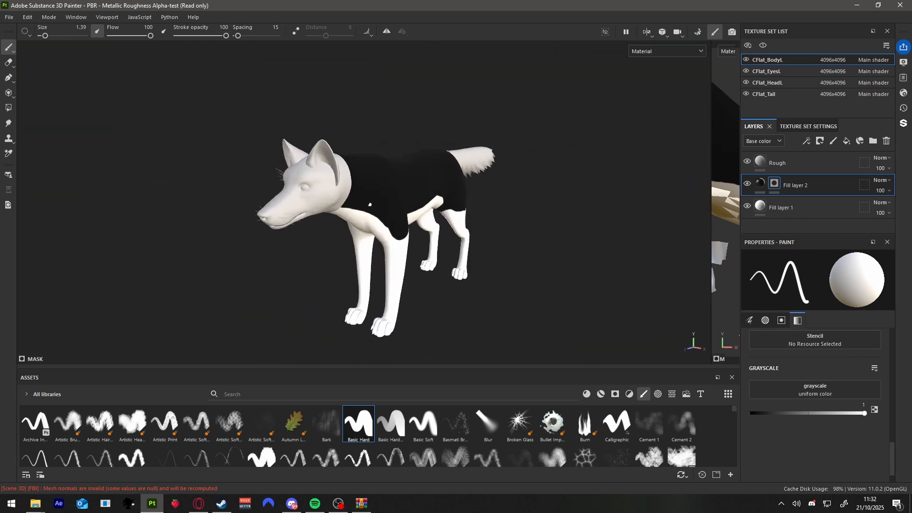
{"action": "left_click_drag", "start_coordinate": [370, 205], "coordinate": [399, 204], "text": "alt"}
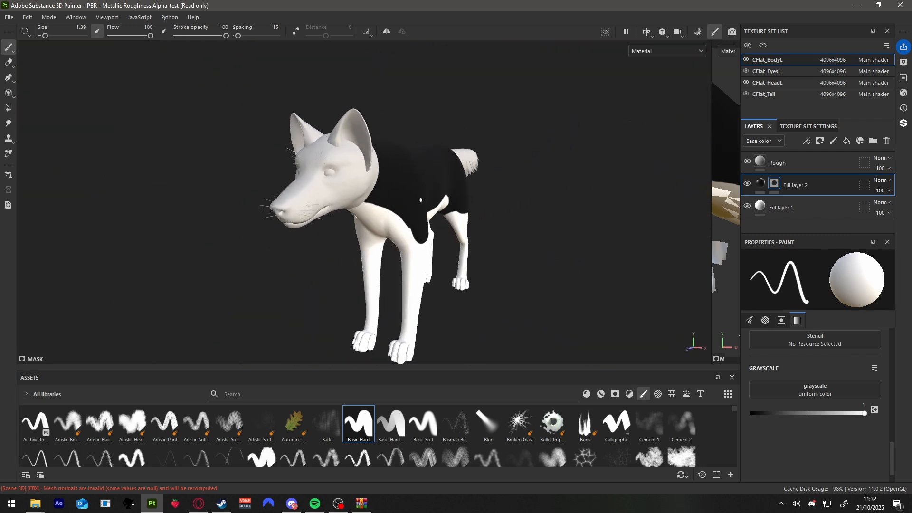
Step: Add a fill layer to the CFlat_HeadL texture set and set its base color to white, FFFFFF
{"action": "left_click", "coordinate": [788, 82]}
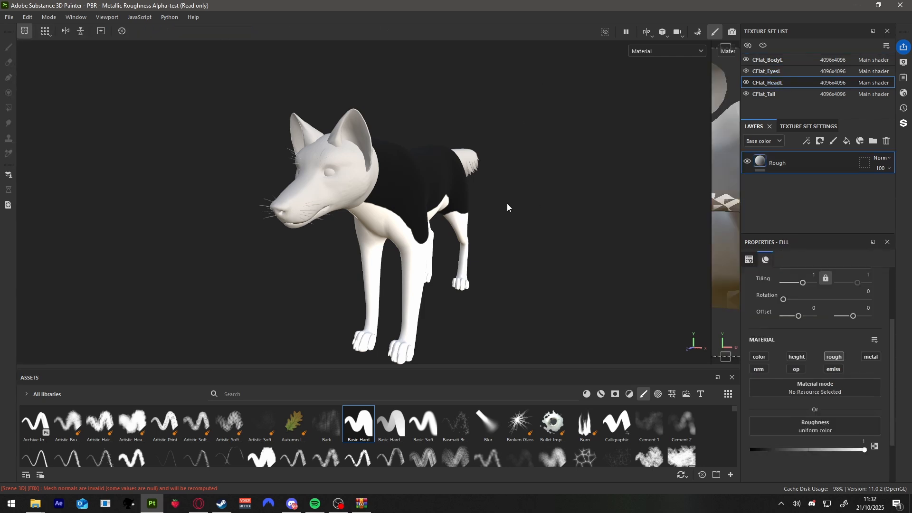
{"action": "left_click", "coordinate": [846, 141]}
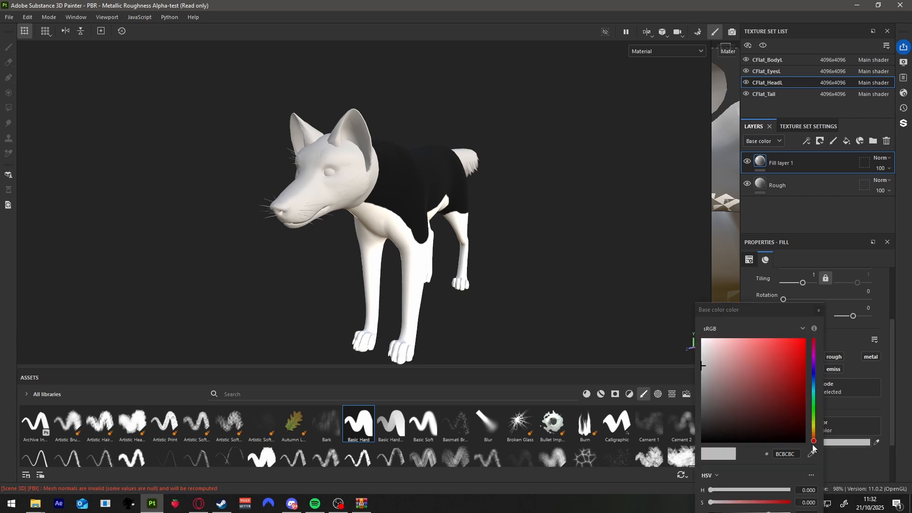
{"action": "left_click", "coordinate": [812, 442]}
{"action": "left_click_drag", "start_coordinate": [715, 377], "coordinate": [635, 304]}
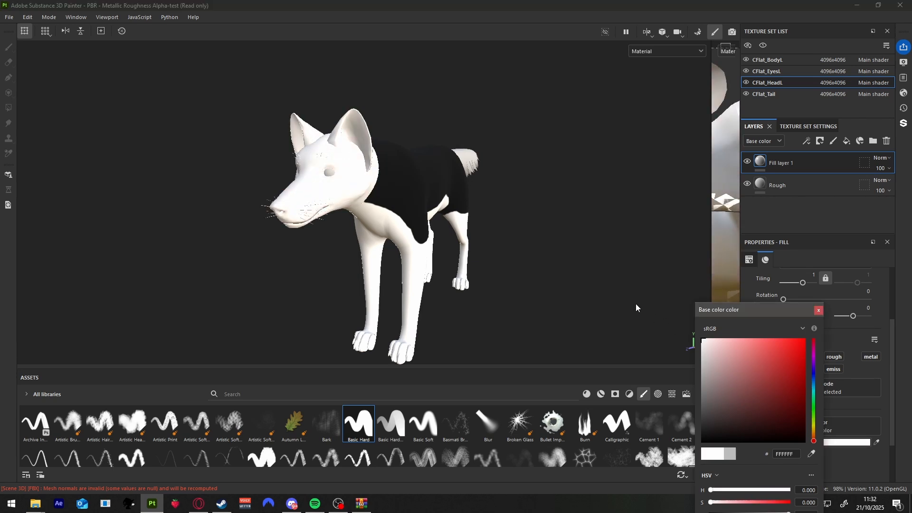
{"action": "left_click", "coordinate": [818, 310]}
Step: Add a second fill layer to the head with a black base color and give it a black mask
{"action": "left_click", "coordinate": [846, 142]}
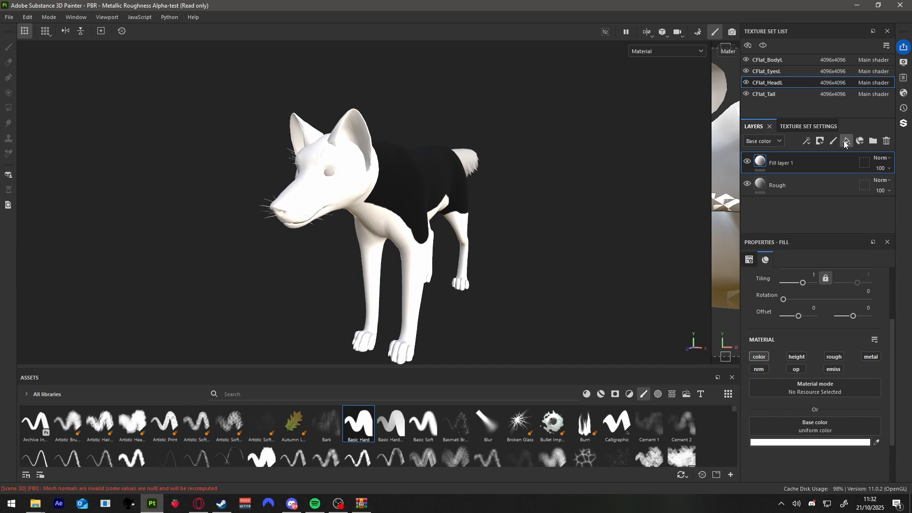
{"action": "left_click", "coordinate": [810, 442]}
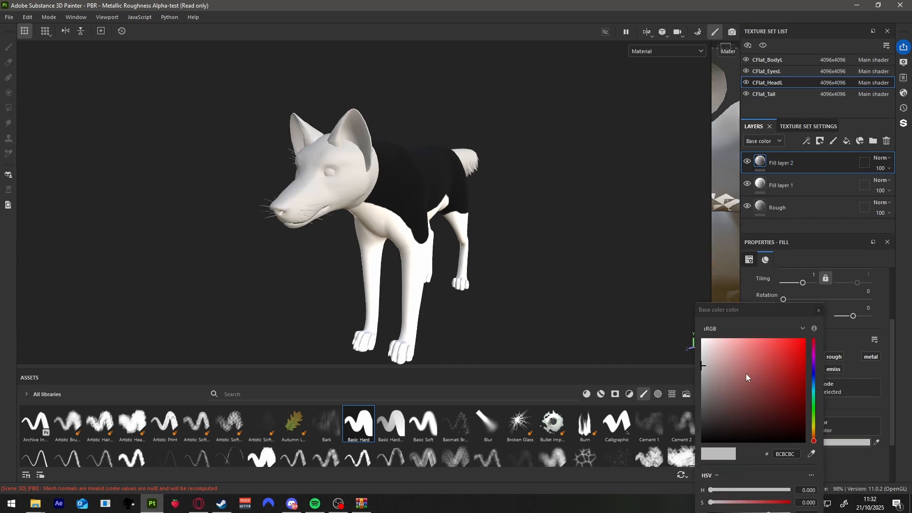
{"action": "left_click_drag", "start_coordinate": [746, 373], "coordinate": [666, 477]}
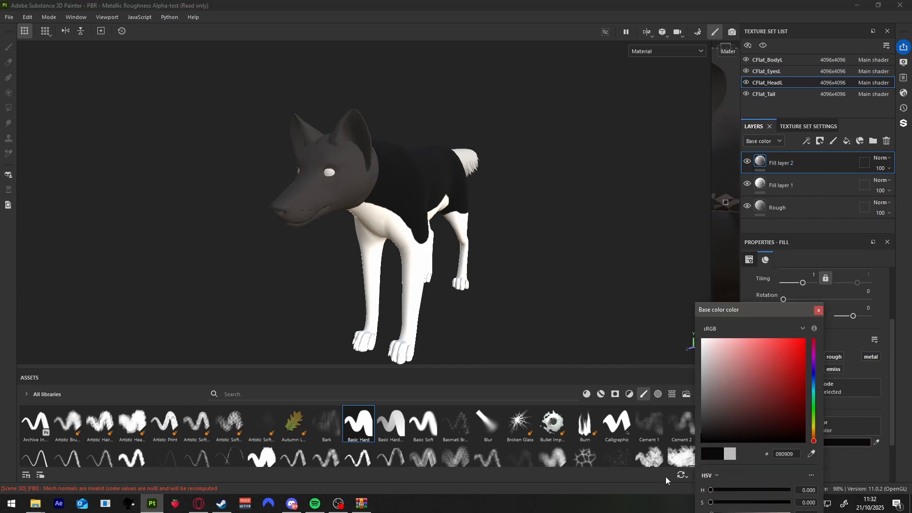
{"action": "left_click", "coordinate": [819, 311]}
{"action": "right_click", "coordinate": [778, 165]}
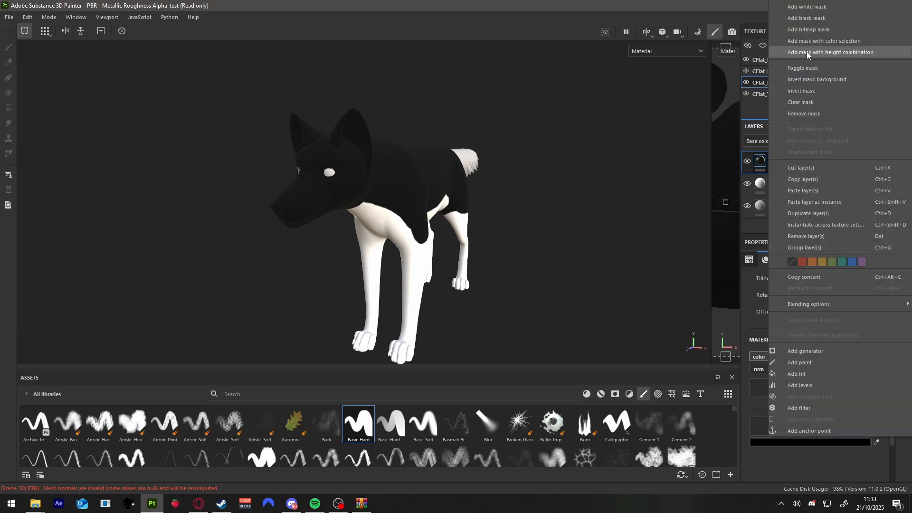
{"action": "left_click", "coordinate": [808, 14]}
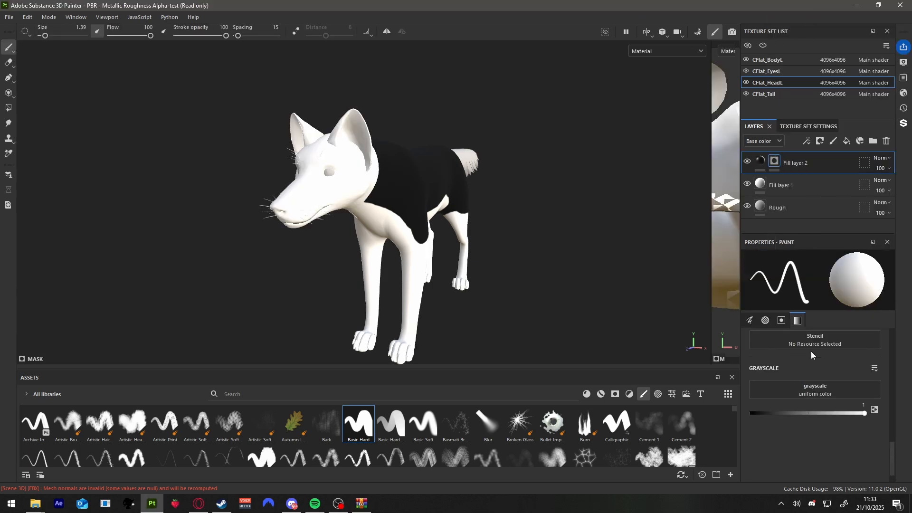
Step: Paint Fill layer 2's mask over the back of the head, ears and forehead, enlarging the brush to 6.63
{"action": "left_click", "coordinate": [796, 321]}
{"action": "left_click", "coordinate": [757, 320]}
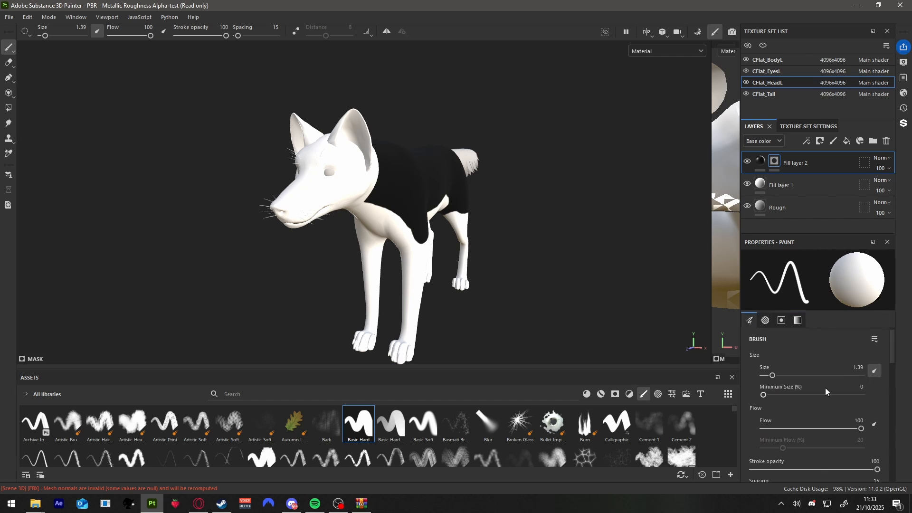
{"action": "left_click", "coordinate": [798, 322]}
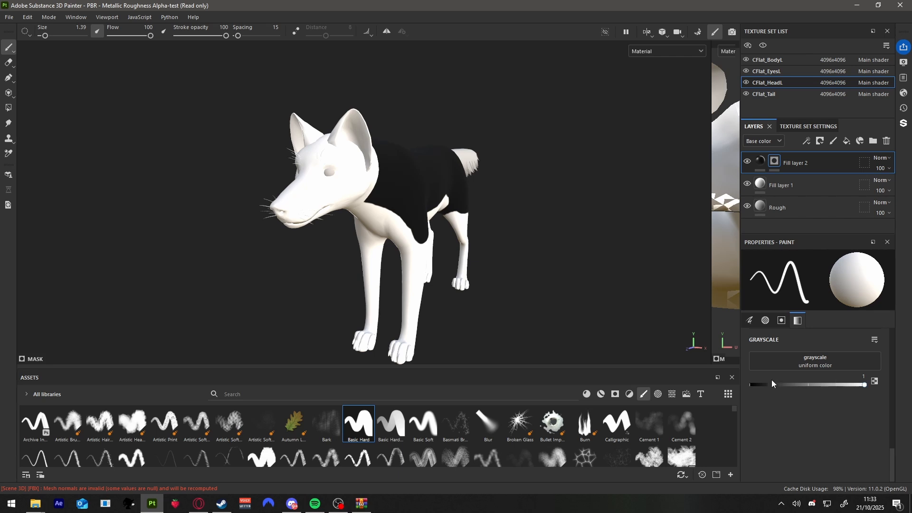
{"action": "left_click_drag", "start_coordinate": [632, 322], "coordinate": [366, 197], "text": "alt"}
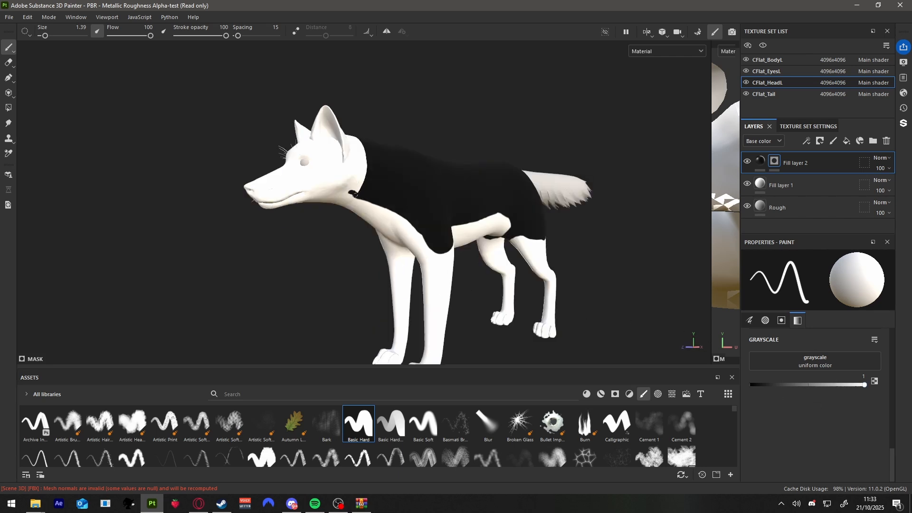
{"action": "left_click_drag", "start_coordinate": [352, 192], "coordinate": [304, 147]}
{"action": "left_click_drag", "start_coordinate": [45, 35], "coordinate": [51, 36]}
{"action": "mouse_move", "coordinate": [380, 209]}
{"action": "left_mouse_down"}
{"action": "mouse_move", "coordinate": [335, 152]}
{"action": "mouse_move", "coordinate": [503, 171]}
{"action": "left_mouse_up"}
{"action": "left_click_drag", "start_coordinate": [266, 180], "coordinate": [309, 183]}
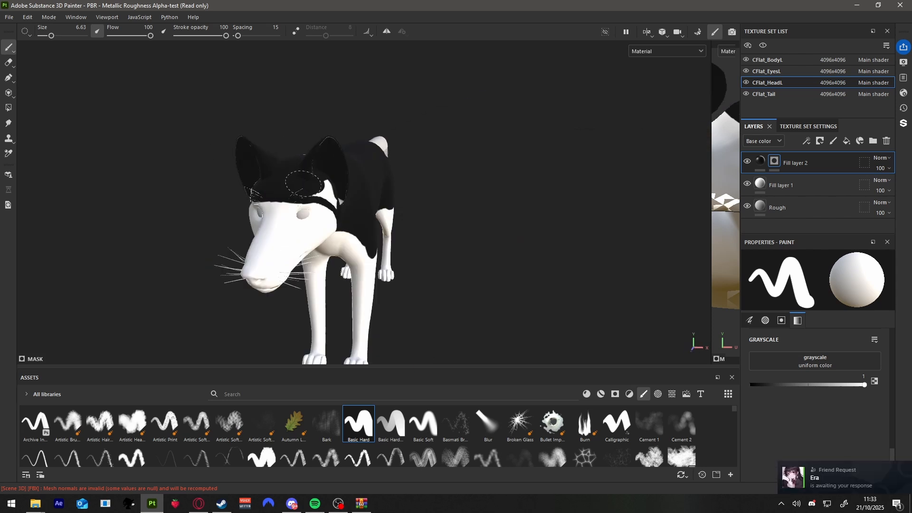
Step: Extend the black head marking around both eyes and down the cheeks to the neck, using smaller brush sizes down to 1.65
{"action": "left_click_drag", "start_coordinate": [503, 199], "coordinate": [427, 204], "text": "alt"}
{"action": "left_click_drag", "start_coordinate": [51, 35], "coordinate": [46, 36]}
{"action": "left_click_drag", "start_coordinate": [228, 190], "coordinate": [387, 191], "text": "alt"}
{"action": "left_click_drag", "start_coordinate": [235, 170], "coordinate": [313, 166]}
{"action": "left_click_drag", "start_coordinate": [46, 35], "coordinate": [49, 36]}
{"action": "left_click_drag", "start_coordinate": [247, 176], "coordinate": [304, 178]}
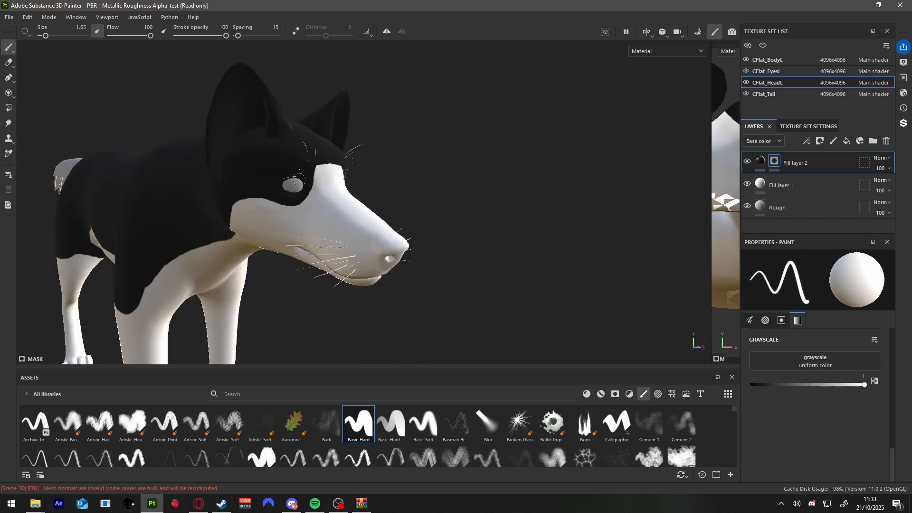
{"action": "mouse_move", "coordinate": [428, 190]}
{"action": "left_mouse_down", "text": "alt"}
{"action": "mouse_move", "coordinate": [231, 186]}
{"action": "mouse_move", "coordinate": [159, 207]}
{"action": "left_mouse_up", "text": "alt"}
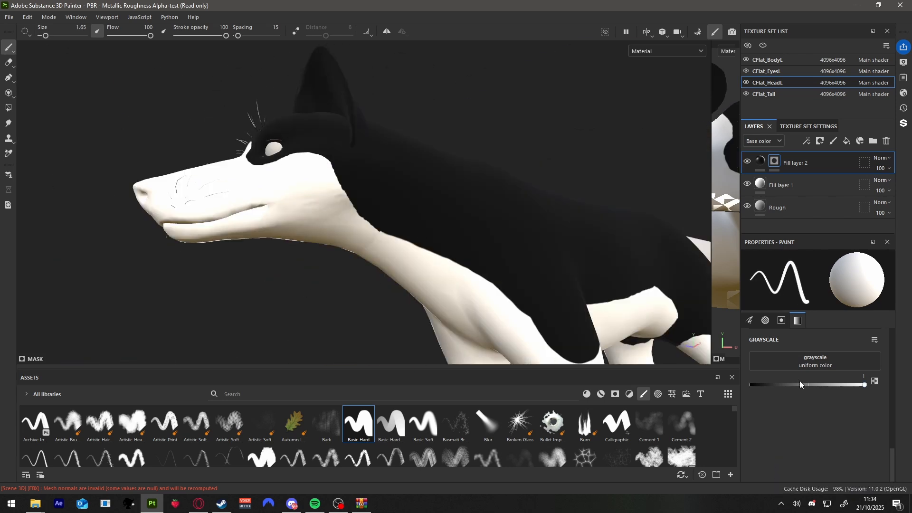
Step: Set the mask brush's grayscale to 0 and try erasing the black inside the ears by hand
{"action": "left_click_drag", "start_coordinate": [800, 383], "coordinate": [750, 387]}
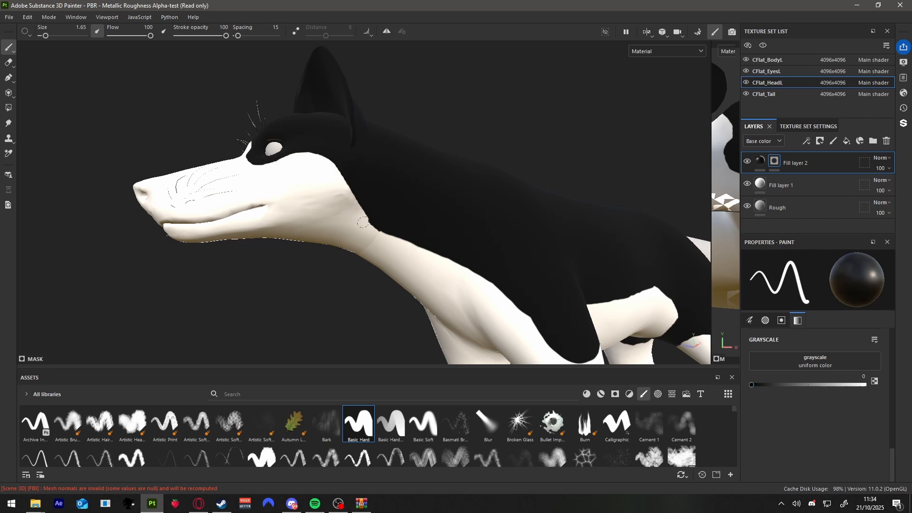
{"action": "scroll", "coordinate": [362, 226], "scroll_direction": "down", "scroll_amount": 5}
{"action": "mouse_move", "coordinate": [363, 225]}
{"action": "left_mouse_down", "text": "alt"}
{"action": "mouse_move", "coordinate": [468, 289]}
{"action": "mouse_move", "coordinate": [356, 230]}
{"action": "mouse_move", "coordinate": [551, 233]}
{"action": "mouse_move", "coordinate": [456, 209]}
{"action": "mouse_move", "coordinate": [236, 201]}
{"action": "mouse_move", "coordinate": [574, 209]}
{"action": "mouse_move", "coordinate": [209, 163]}
{"action": "mouse_move", "coordinate": [312, 196]}
{"action": "mouse_move", "coordinate": [301, 177]}
{"action": "mouse_move", "coordinate": [304, 129]}
{"action": "left_mouse_up", "text": "alt"}
{"action": "scroll", "coordinate": [357, 231], "scroll_direction": "down", "scroll_amount": 3}
{"action": "scroll", "coordinate": [344, 207], "scroll_direction": "up", "scroll_amount": 5}
{"action": "left_click_drag", "start_coordinate": [368, 235], "coordinate": [494, 237], "text": "alt"}
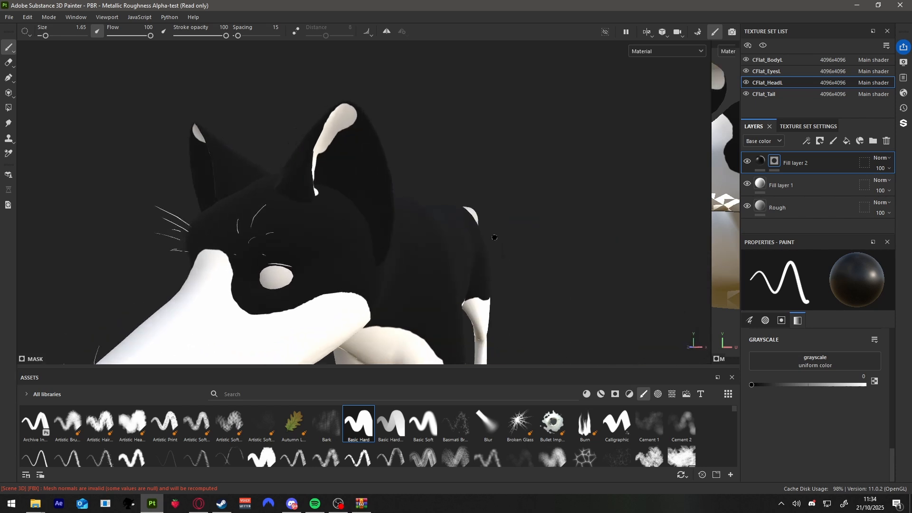
{"action": "mouse_move", "coordinate": [346, 109]}
{"action": "left_mouse_down"}
{"action": "mouse_move", "coordinate": [384, 257]}
{"action": "mouse_move", "coordinate": [366, 207]}
{"action": "mouse_move", "coordinate": [324, 179]}
{"action": "mouse_move", "coordinate": [341, 140]}
{"action": "mouse_move", "coordinate": [355, 187]}
{"action": "mouse_move", "coordinate": [373, 198]}
{"action": "left_mouse_up"}
{"action": "mouse_move", "coordinate": [425, 219]}
{"action": "left_mouse_down", "text": "alt"}
{"action": "mouse_move", "coordinate": [332, 216]}
{"action": "mouse_move", "coordinate": [482, 204]}
{"action": "mouse_move", "coordinate": [399, 219]}
{"action": "mouse_move", "coordinate": [415, 216]}
{"action": "left_mouse_up", "text": "alt"}
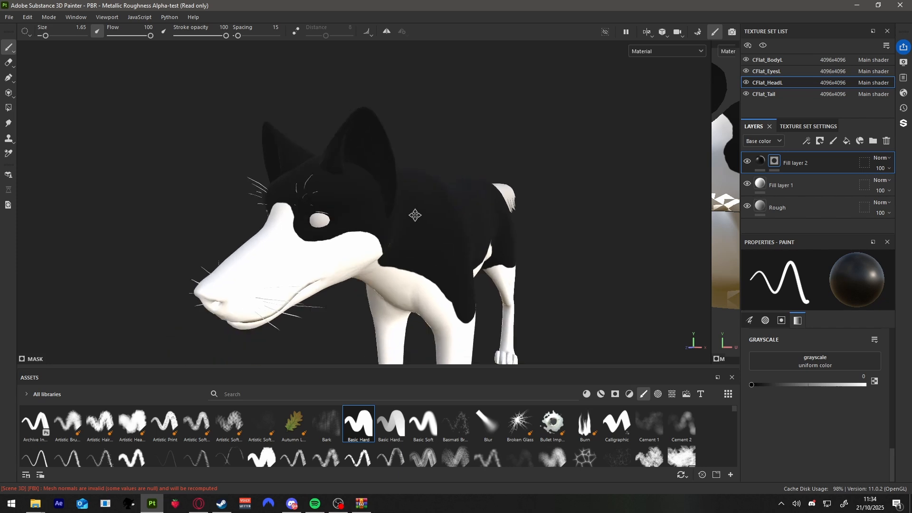
Step: Switch to Polygon Fill on Fill layer 2's mask and set its color to 0
{"action": "left_click", "coordinate": [9, 109]}
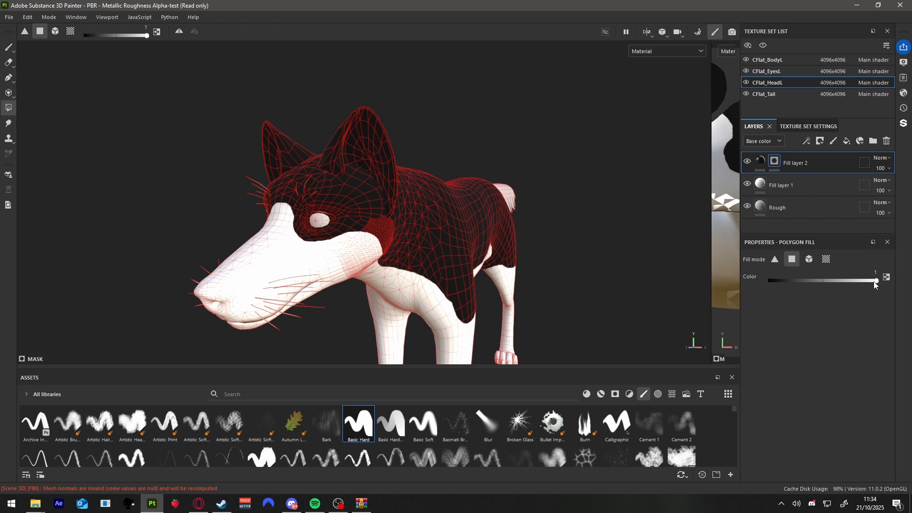
{"action": "left_click_drag", "start_coordinate": [876, 281], "coordinate": [761, 282]}
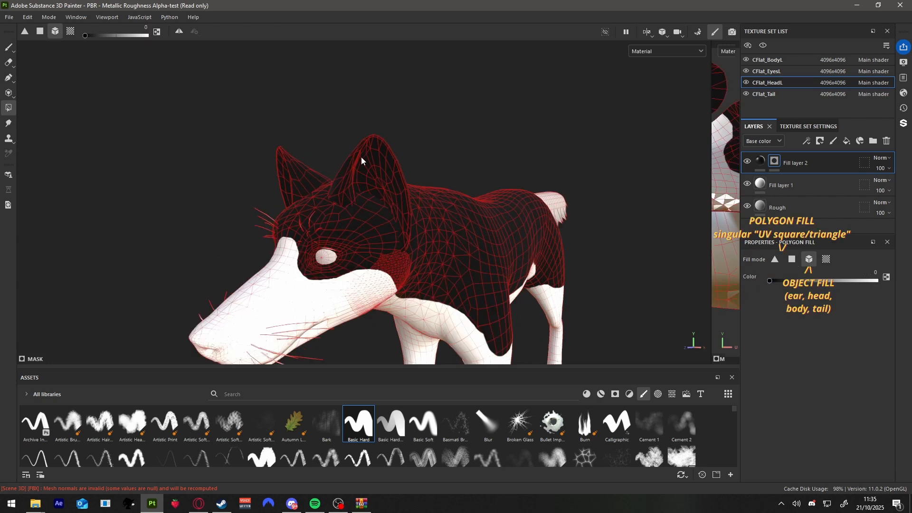
Step: Try clearing the ears and head from the mask with Polygon Fill in object mode, and undo both fills
{"action": "left_click_drag", "start_coordinate": [361, 156], "coordinate": [509, 188], "text": "alt"}
{"action": "left_click", "coordinate": [422, 184]}
{"action": "left_click_drag", "start_coordinate": [423, 184], "coordinate": [482, 217], "text": "alt"}
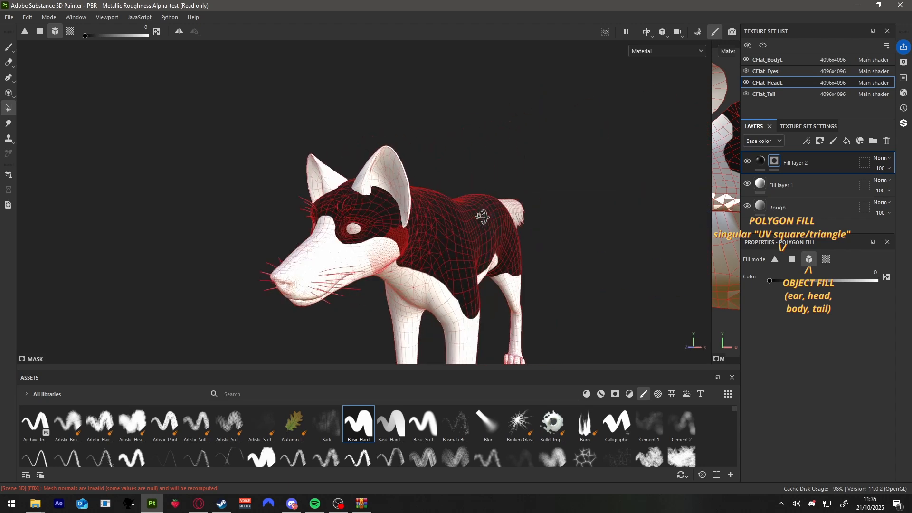
{"action": "left_click", "coordinate": [387, 218]}
{"action": "left_click_drag", "start_coordinate": [387, 218], "coordinate": [507, 257], "text": "alt"}
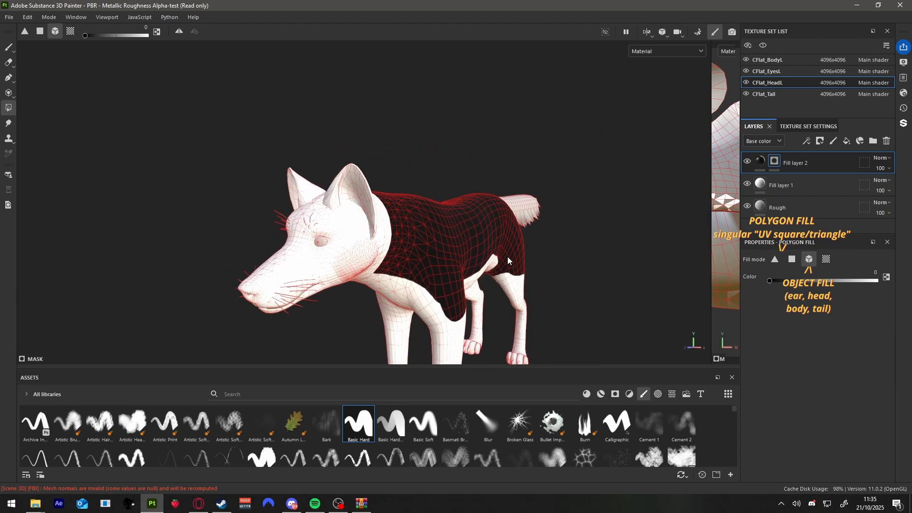
{"action": "key", "text": "ctrl+z"}
{"action": "key", "text": "ctrl+z"}
{"action": "left_click_drag", "start_coordinate": [444, 249], "coordinate": [489, 254], "text": "alt"}
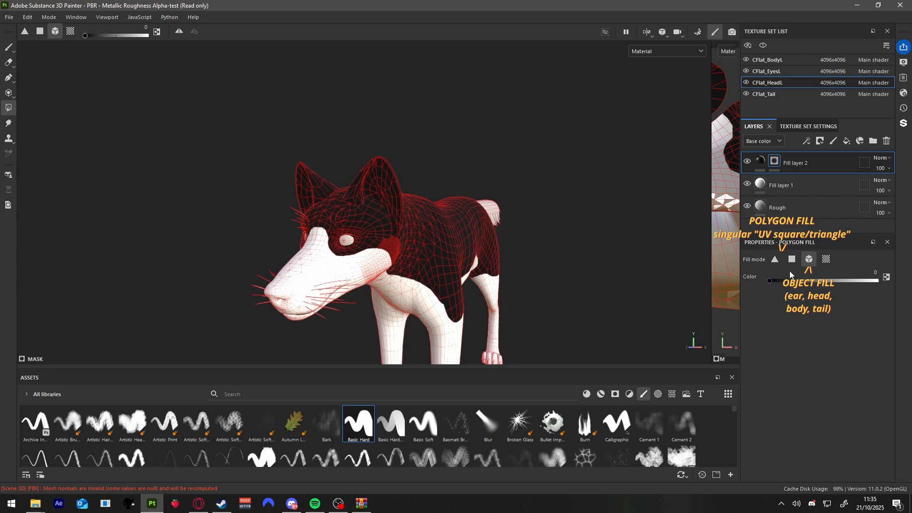
Step: Clear the inner faces of both ears with quad-mode Polygon Fill, and restore stray faces behind the ears with color 1
{"action": "left_click", "coordinate": [792, 259]}
{"action": "mouse_move", "coordinate": [443, 223]}
{"action": "left_mouse_down", "text": "alt"}
{"action": "mouse_move", "coordinate": [385, 165]}
{"action": "mouse_move", "coordinate": [373, 191]}
{"action": "mouse_move", "coordinate": [339, 173]}
{"action": "mouse_move", "coordinate": [233, 161]}
{"action": "mouse_move", "coordinate": [444, 182]}
{"action": "mouse_move", "coordinate": [429, 175]}
{"action": "mouse_move", "coordinate": [420, 193]}
{"action": "left_mouse_up", "text": "alt"}
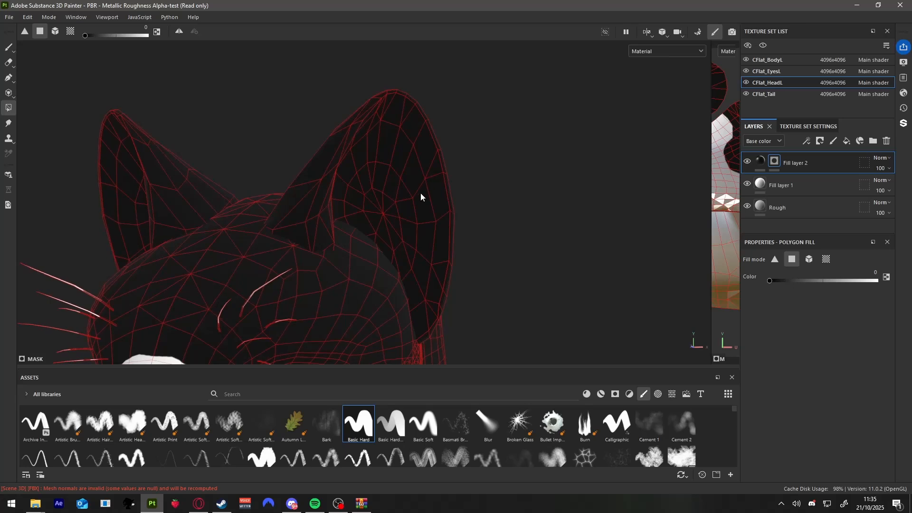
{"action": "mouse_move", "coordinate": [463, 293]}
{"action": "left_mouse_down", "text": "alt"}
{"action": "mouse_move", "coordinate": [409, 303]}
{"action": "mouse_move", "coordinate": [459, 298]}
{"action": "left_mouse_up", "text": "alt"}
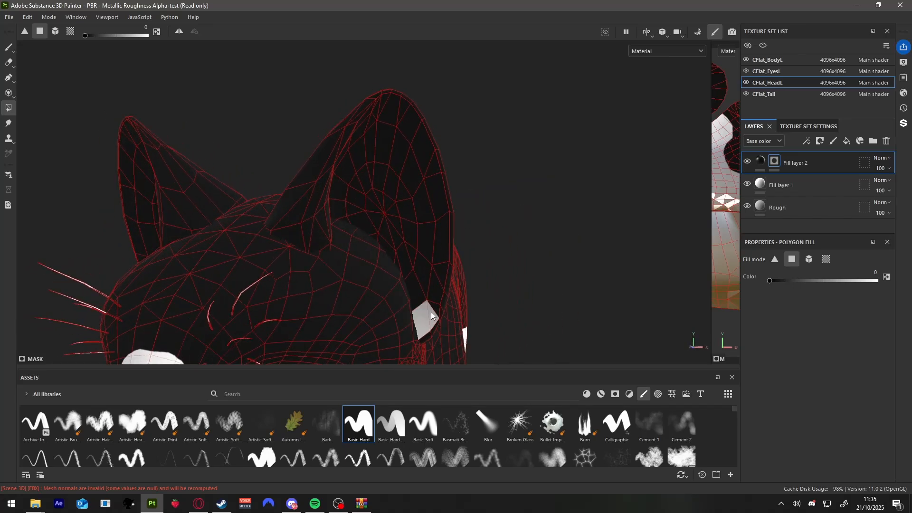
{"action": "left_click_drag", "start_coordinate": [433, 280], "coordinate": [455, 300], "text": "alt"}
{"action": "mouse_move", "coordinate": [409, 222]}
{"action": "left_mouse_down"}
{"action": "mouse_move", "coordinate": [403, 211]}
{"action": "mouse_move", "coordinate": [439, 209]}
{"action": "mouse_move", "coordinate": [432, 237]}
{"action": "left_mouse_up"}
{"action": "left_click_drag", "start_coordinate": [420, 207], "coordinate": [427, 236], "text": "alt"}
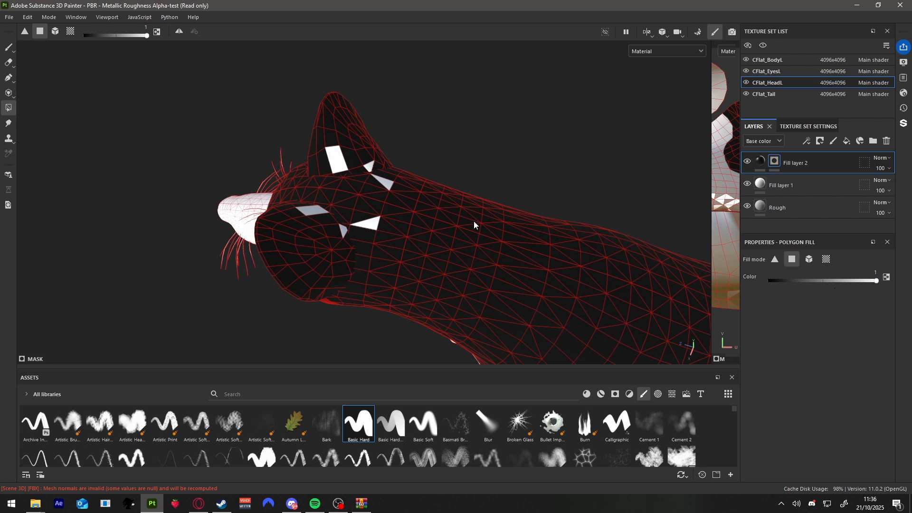
{"action": "left_click_drag", "start_coordinate": [474, 221], "coordinate": [450, 222], "text": "alt"}
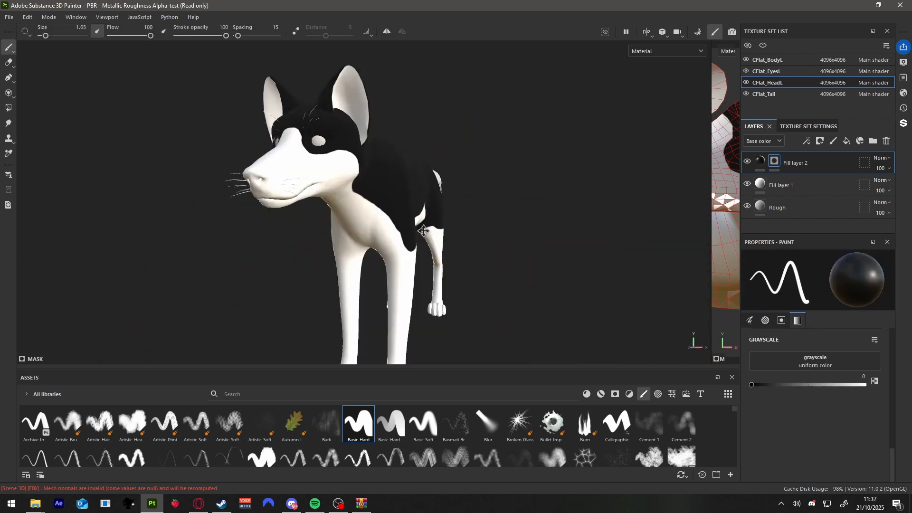
Step: Add a third fill layer above the head's black marking layer and give it a black mask
{"action": "mouse_move", "coordinate": [423, 230]}
{"action": "left_mouse_down", "text": "alt"}
{"action": "mouse_move", "coordinate": [419, 258]}
{"action": "mouse_move", "coordinate": [280, 251]}
{"action": "mouse_move", "coordinate": [437, 263]}
{"action": "left_mouse_up", "text": "alt"}
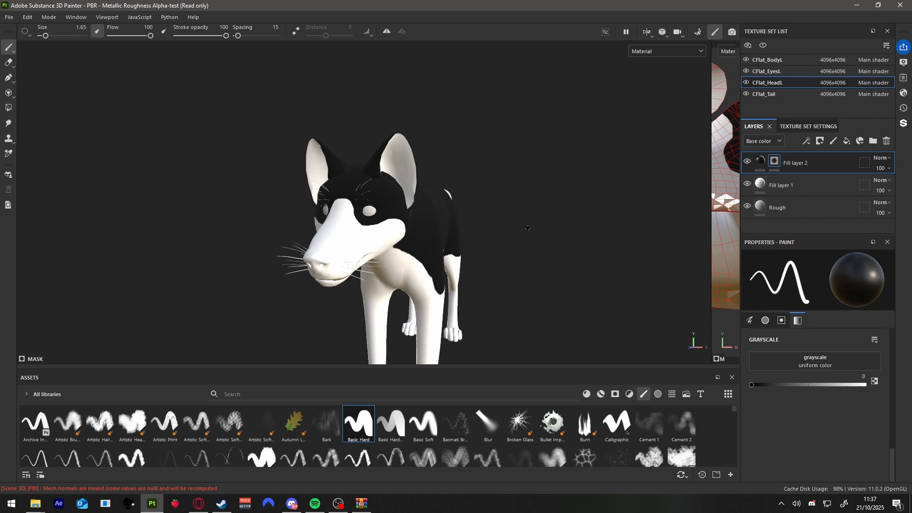
{"action": "left_click_drag", "start_coordinate": [528, 228], "coordinate": [545, 217], "text": "alt"}
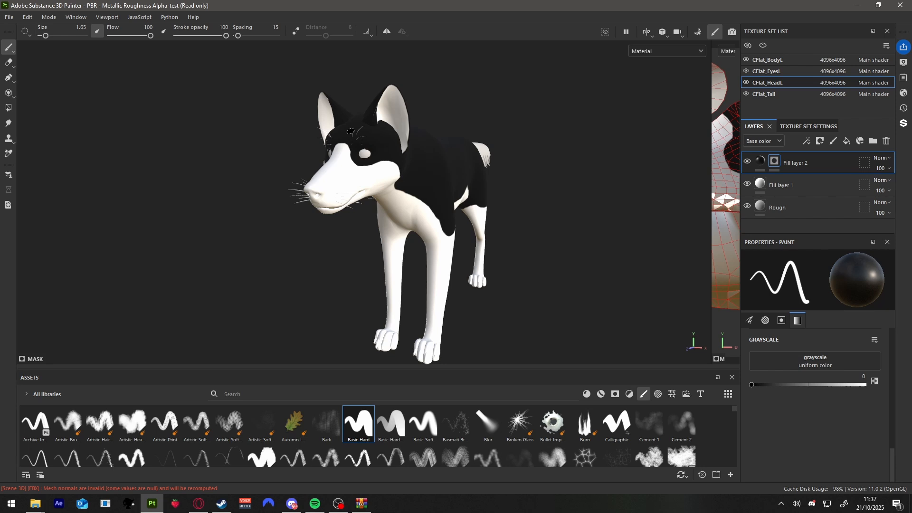
{"action": "left_click", "coordinate": [847, 141]}
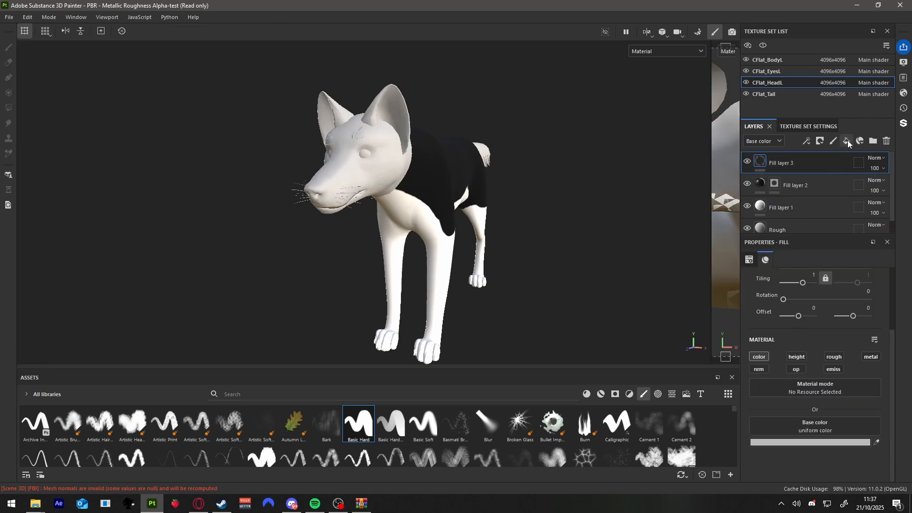
{"action": "right_click", "coordinate": [780, 163]}
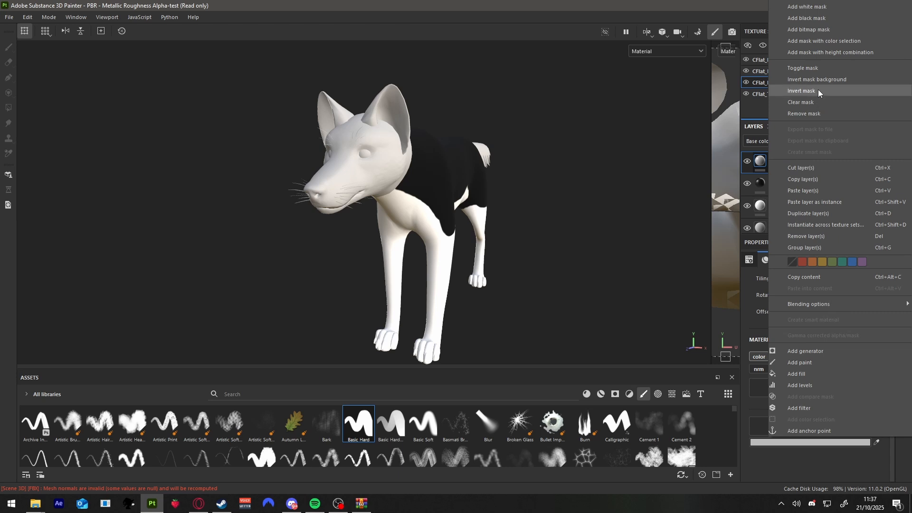
{"action": "left_click", "coordinate": [808, 20]}
{"action": "left_click_drag", "start_coordinate": [611, 153], "coordinate": [580, 167], "text": "alt"}
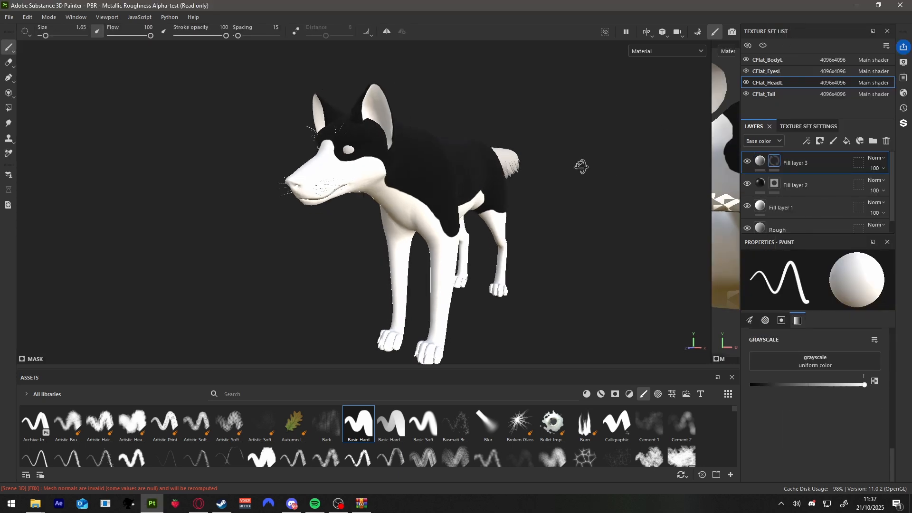
{"action": "scroll", "coordinate": [580, 167], "scroll_direction": "up", "scroll_amount": 3}
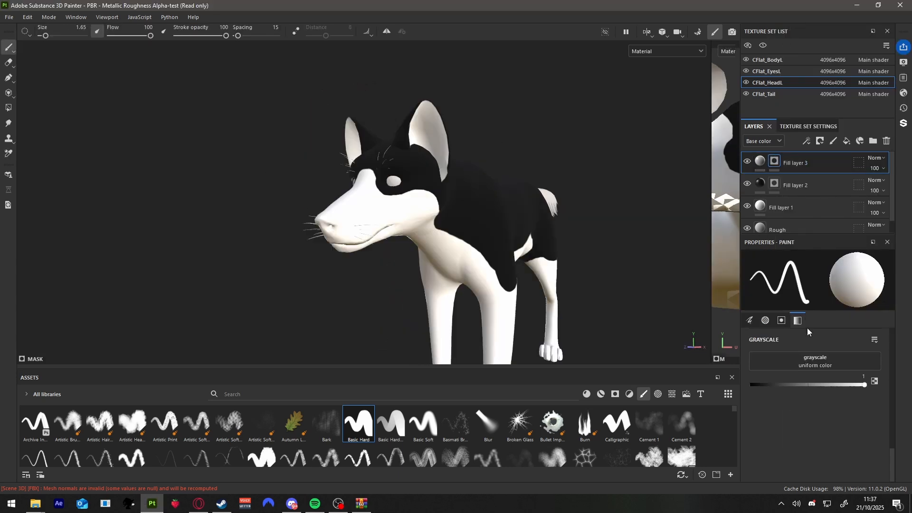
Step: Set Fill layer 3's base color to blue, 4141FD
{"action": "left_click", "coordinate": [762, 162]}
{"action": "left_click", "coordinate": [833, 441]}
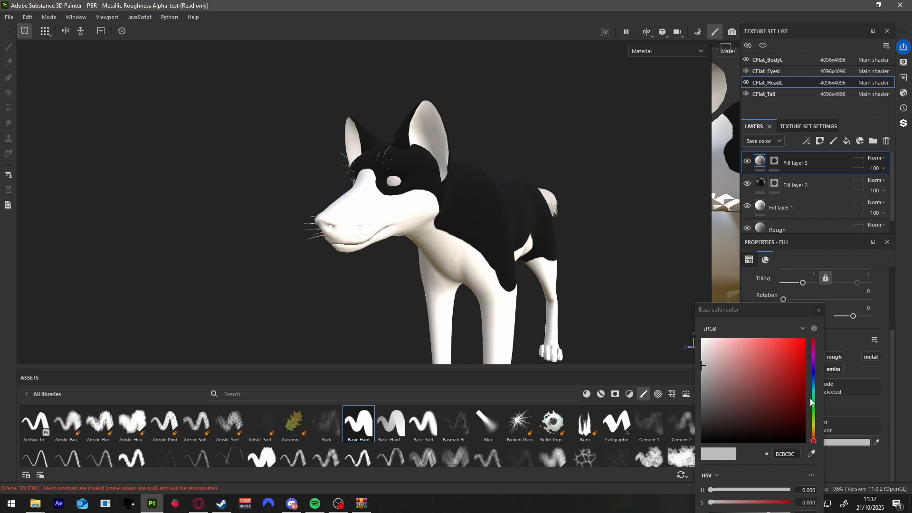
{"action": "left_click_drag", "start_coordinate": [814, 389], "coordinate": [778, 339]}
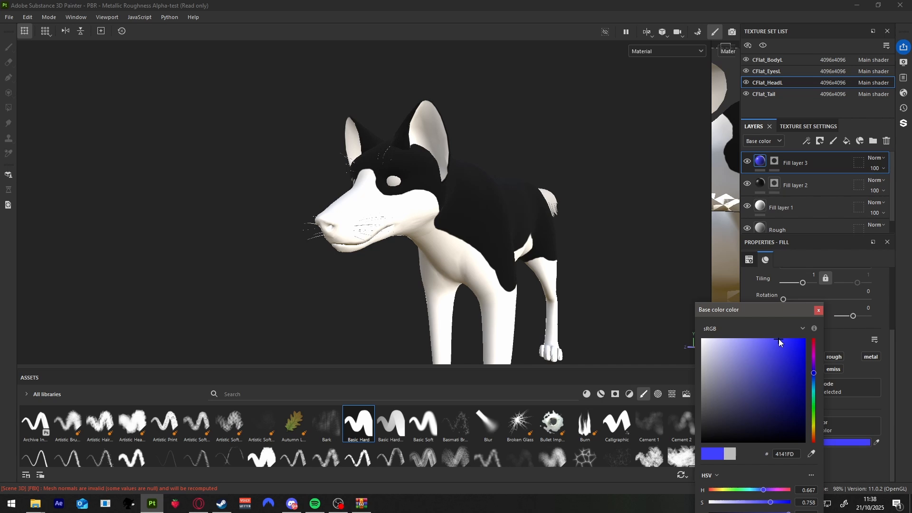
{"action": "left_click", "coordinate": [818, 312]}
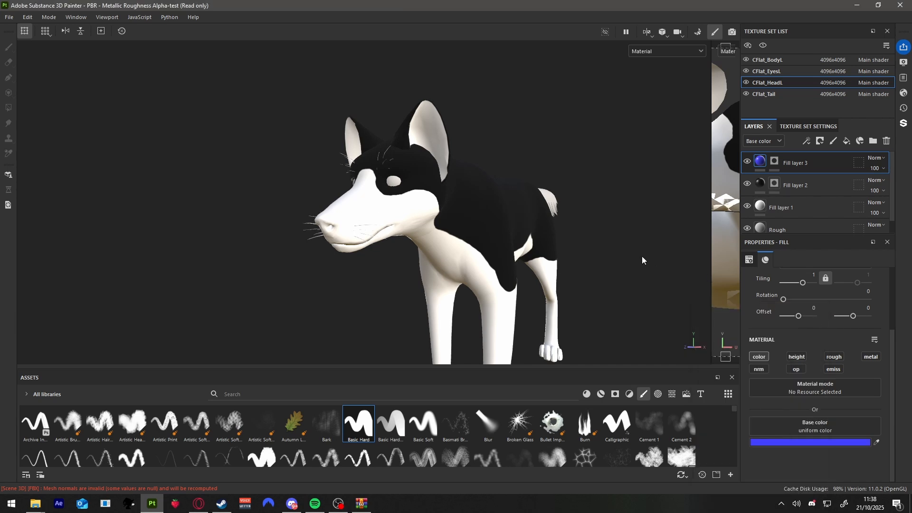
Step: Paint the nose blue in Fill layer 3's mask, using grayscale 1 and a brush size of 0.41
{"action": "left_click", "coordinate": [775, 161]}
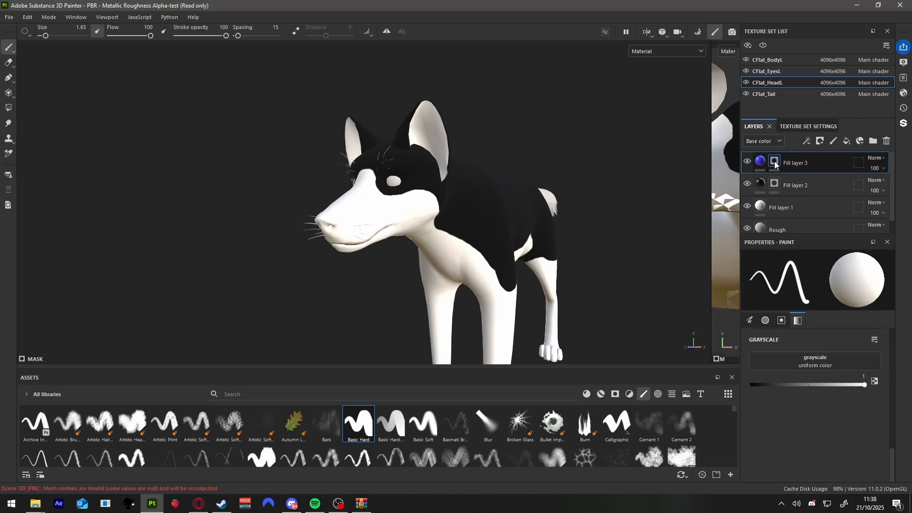
{"action": "left_click", "coordinate": [864, 385]}
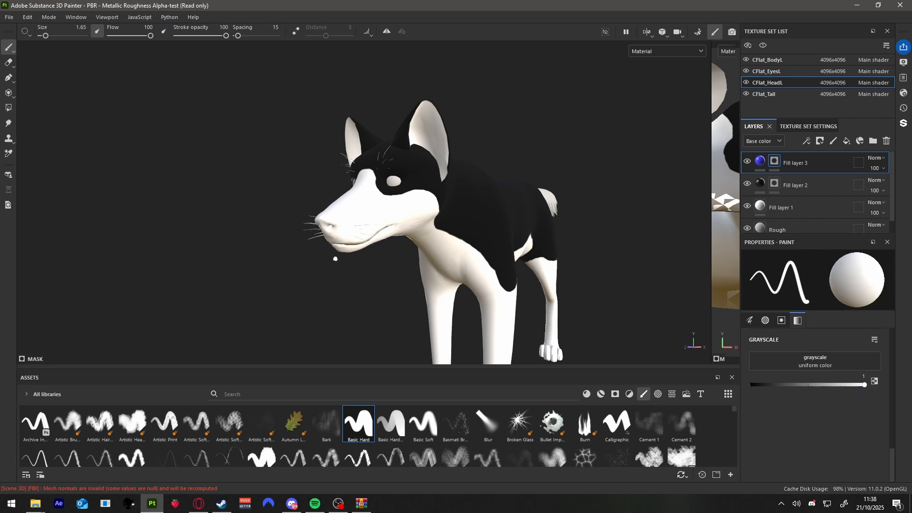
{"action": "left_click_drag", "start_coordinate": [335, 259], "coordinate": [440, 255], "text": "alt"}
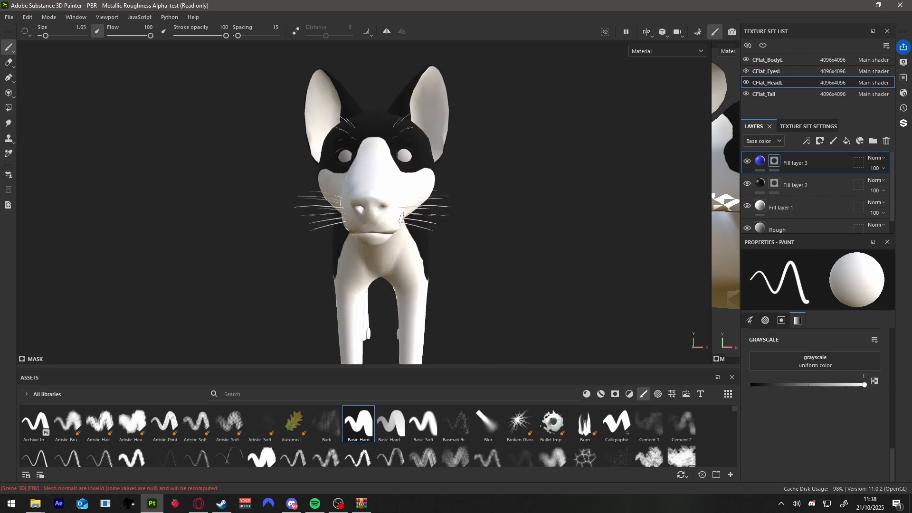
{"action": "scroll", "coordinate": [401, 217], "scroll_direction": "up", "scroll_amount": 5}
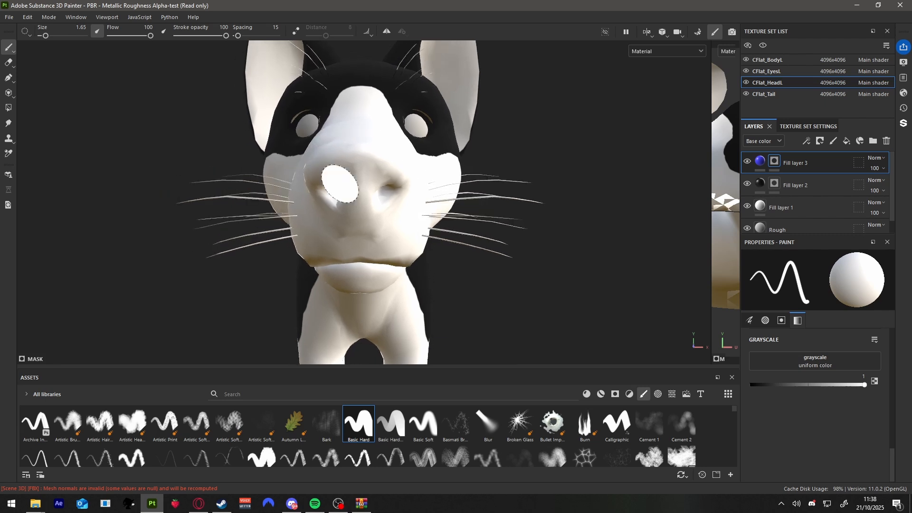
{"action": "left_click_drag", "start_coordinate": [46, 35], "coordinate": [42, 35]}
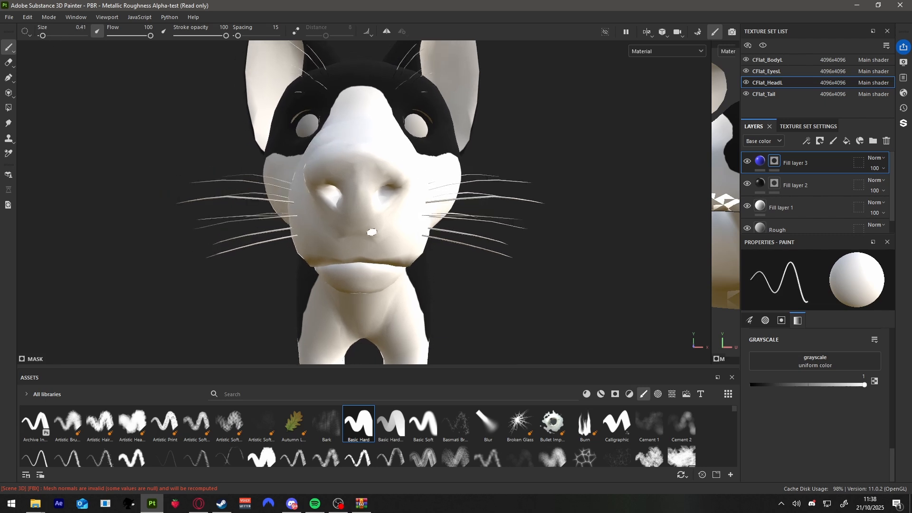
{"action": "left_click_drag", "start_coordinate": [364, 238], "coordinate": [409, 187]}
{"action": "mouse_move", "coordinate": [409, 187]}
{"action": "left_mouse_down", "text": "alt"}
{"action": "mouse_move", "coordinate": [358, 172]}
{"action": "mouse_move", "coordinate": [395, 166]}
{"action": "mouse_move", "coordinate": [318, 180]}
{"action": "mouse_move", "coordinate": [359, 208]}
{"action": "mouse_move", "coordinate": [355, 217]}
{"action": "left_mouse_up", "text": "alt"}
{"action": "left_click_drag", "start_coordinate": [369, 212], "coordinate": [527, 196], "text": "alt"}
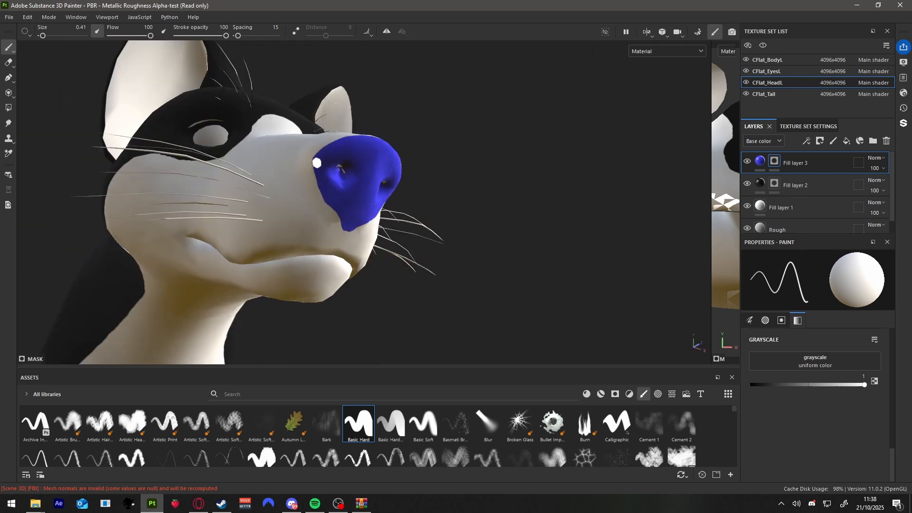
{"action": "mouse_move", "coordinate": [316, 163]}
{"action": "left_mouse_down"}
{"action": "mouse_move", "coordinate": [350, 267]}
{"action": "mouse_move", "coordinate": [426, 245]}
{"action": "mouse_move", "coordinate": [615, 249]}
{"action": "mouse_move", "coordinate": [482, 245]}
{"action": "left_mouse_up"}
{"action": "scroll", "coordinate": [360, 220], "scroll_direction": "up", "scroll_amount": 5}
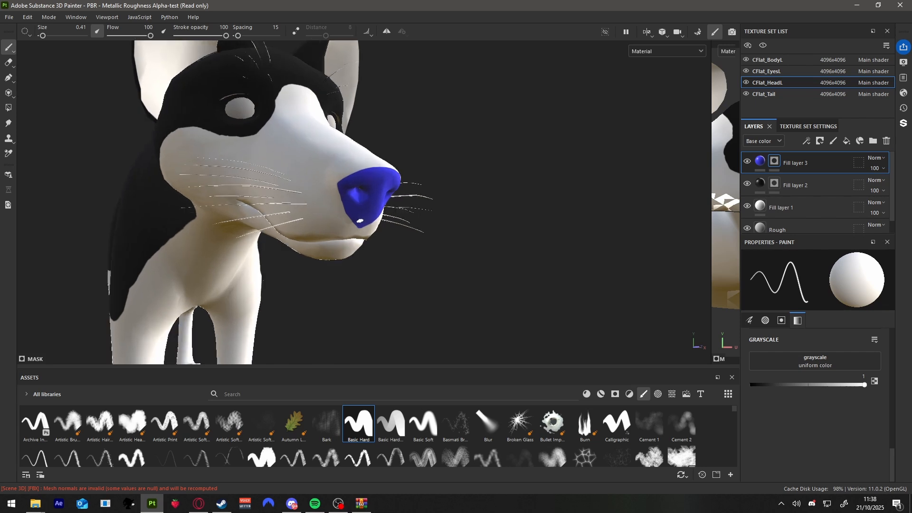
Step: Try painting connected straight blue lines on the side of the muzzle, and undo them
{"action": "left_click_drag", "start_coordinate": [356, 235], "coordinate": [332, 236], "text": "alt"}
{"action": "key", "text": "shift"}
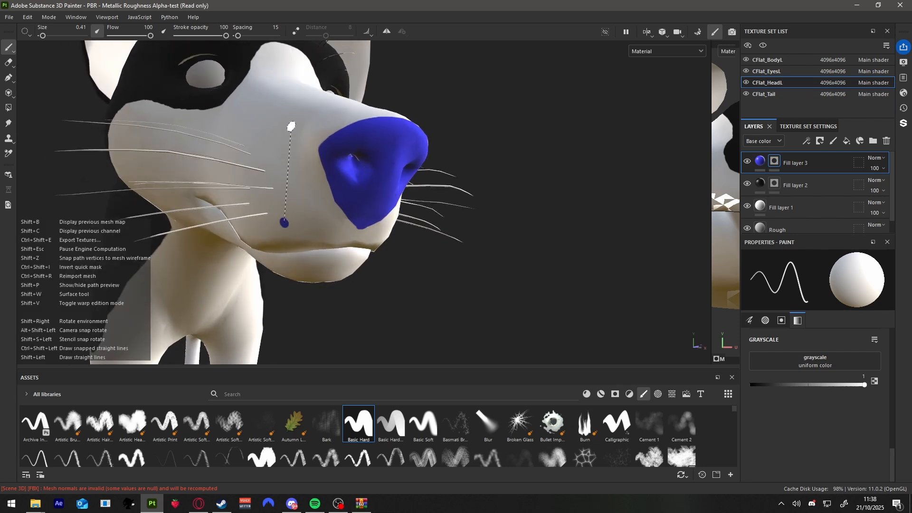
{"action": "left_click", "coordinate": [283, 139], "text": "shift"}
{"action": "left_click", "coordinate": [222, 110], "text": "shift"}
{"action": "scroll", "coordinate": [309, 224], "scroll_direction": "up", "scroll_amount": 2}
{"action": "left_click_drag", "start_coordinate": [309, 223], "coordinate": [205, 207], "text": "alt"}
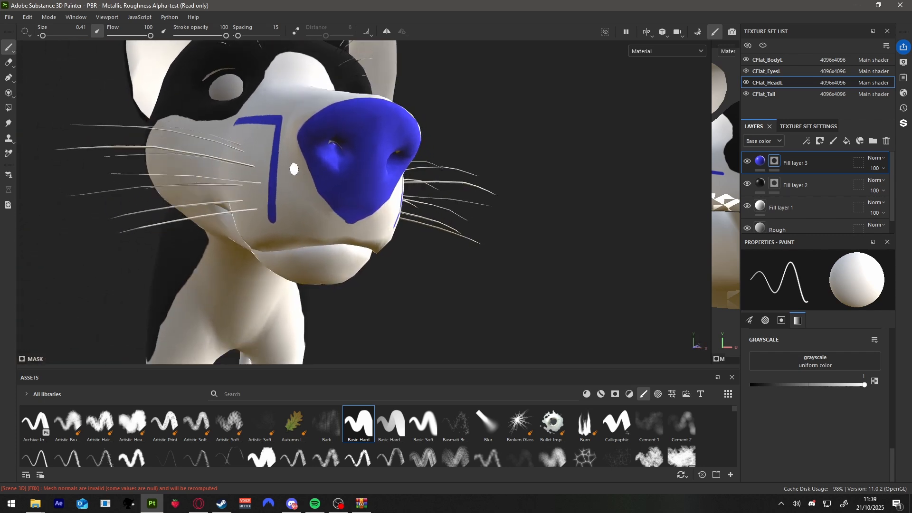
{"action": "left_click_drag", "start_coordinate": [308, 191], "coordinate": [260, 257], "text": "alt"}
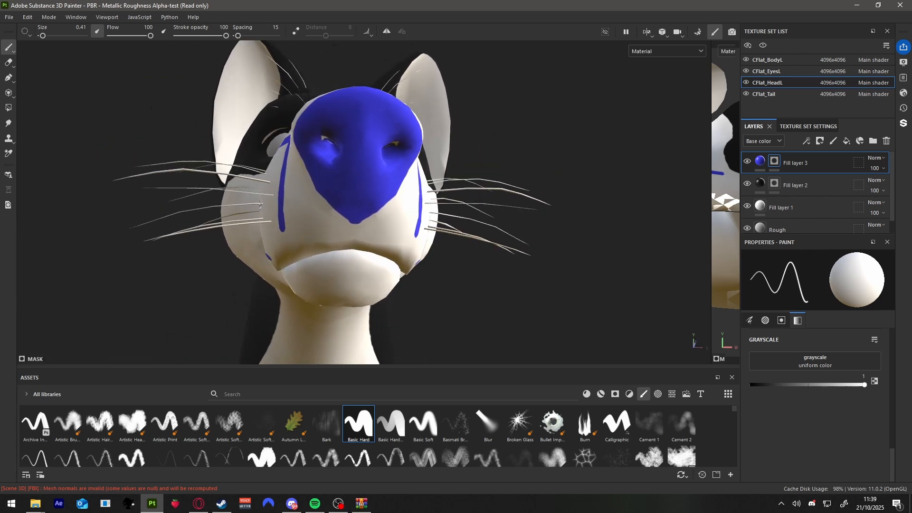
{"action": "left_click_drag", "start_coordinate": [266, 256], "coordinate": [425, 241], "text": "alt"}
{"action": "mouse_move", "coordinate": [414, 287]}
{"action": "left_mouse_down", "text": "alt"}
{"action": "mouse_move", "coordinate": [209, 249]}
{"action": "mouse_move", "coordinate": [309, 248]}
{"action": "mouse_move", "coordinate": [352, 237]}
{"action": "mouse_move", "coordinate": [374, 247]}
{"action": "mouse_move", "coordinate": [381, 239]}
{"action": "mouse_move", "coordinate": [448, 244]}
{"action": "mouse_move", "coordinate": [490, 263]}
{"action": "left_mouse_up", "text": "alt"}
{"action": "scroll", "coordinate": [385, 251], "scroll_direction": "up", "scroll_amount": 4}
{"action": "mouse_move", "coordinate": [598, 273]}
{"action": "left_mouse_down", "text": "alt"}
{"action": "mouse_move", "coordinate": [407, 234]}
{"action": "mouse_move", "coordinate": [502, 250]}
{"action": "mouse_move", "coordinate": [387, 251]}
{"action": "left_mouse_up", "text": "alt"}
{"action": "key", "text": "ctrl+z"}
{"action": "key", "text": "ctrl+z"}
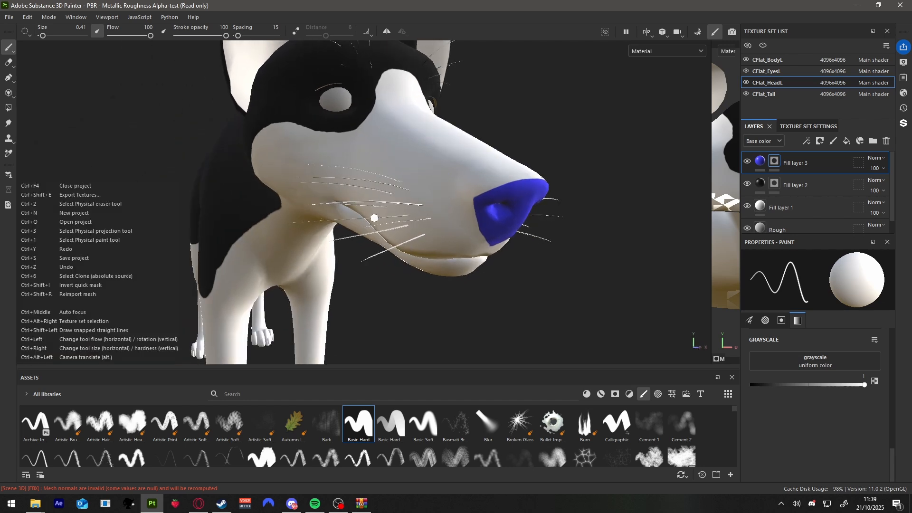
Step: Trim the blue nose patch's lower edge on the mask with straight strokes at grayscale 0
{"action": "left_click_drag", "start_coordinate": [503, 237], "coordinate": [447, 229], "text": "alt"}
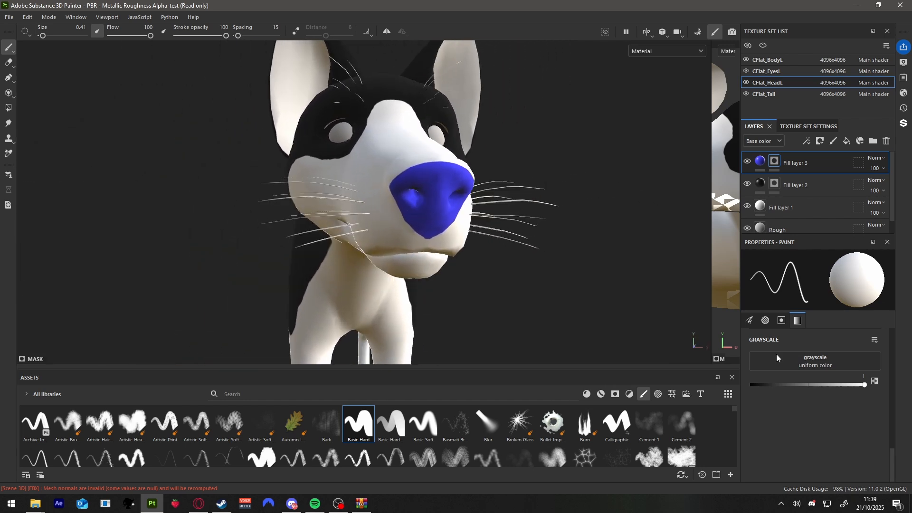
{"action": "left_click_drag", "start_coordinate": [813, 384], "coordinate": [749, 385]}
{"action": "scroll", "coordinate": [436, 211], "scroll_direction": "up", "scroll_amount": 3}
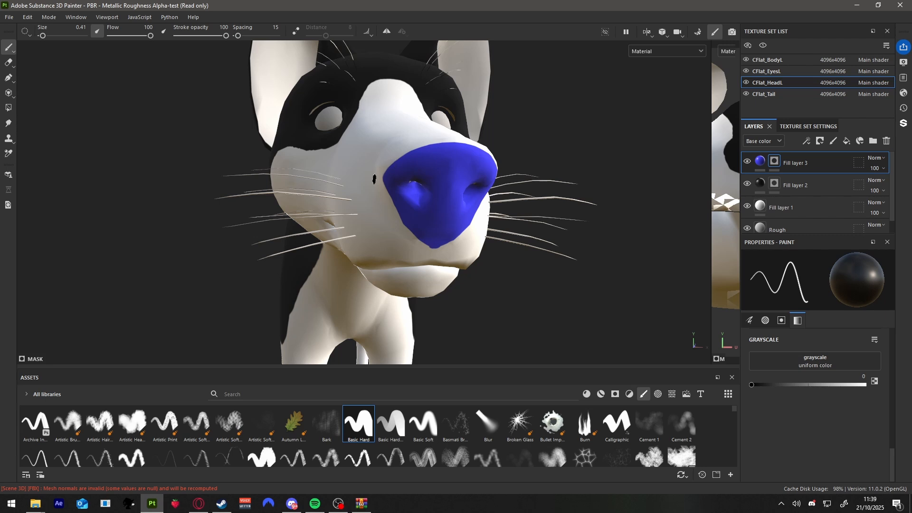
{"action": "key", "text": "shift"}
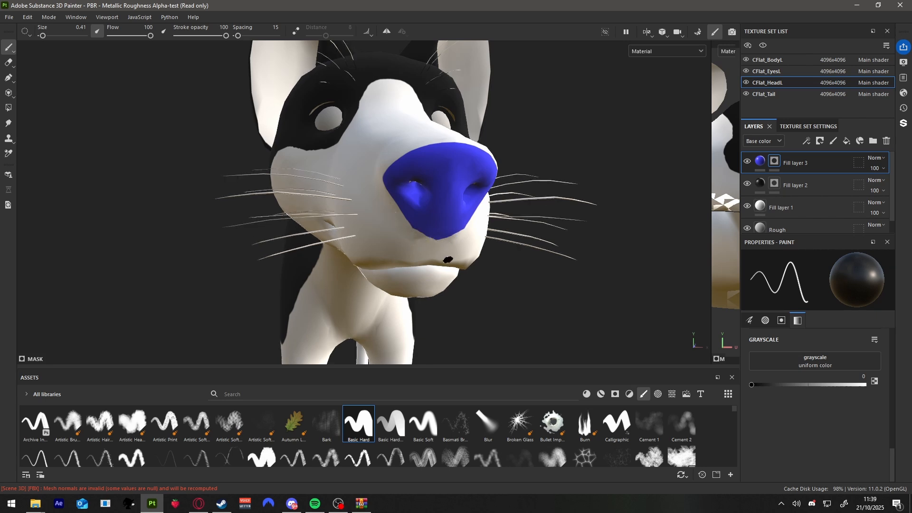
{"action": "mouse_move", "coordinate": [447, 259]}
{"action": "left_mouse_down", "text": "alt"}
{"action": "mouse_move", "coordinate": [494, 247]}
{"action": "mouse_move", "coordinate": [407, 213]}
{"action": "mouse_move", "coordinate": [389, 169]}
{"action": "left_mouse_up", "text": "alt"}
{"action": "scroll", "coordinate": [491, 245], "scroll_direction": "up", "scroll_amount": 3}
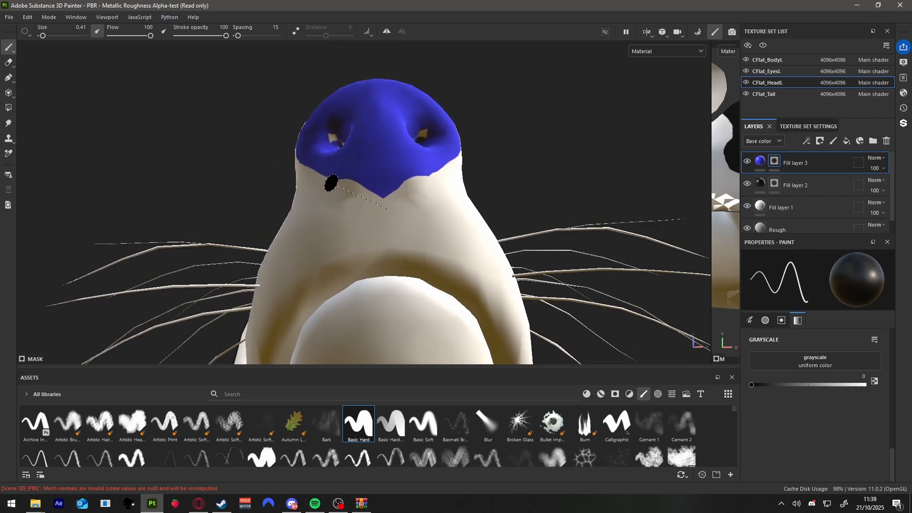
{"action": "left_click", "coordinate": [398, 204]}
{"action": "left_click", "coordinate": [309, 173], "text": "shift"}
{"action": "left_click", "coordinate": [290, 152], "text": "shift"}
{"action": "left_click_drag", "start_coordinate": [330, 212], "coordinate": [380, 247], "text": "alt"}
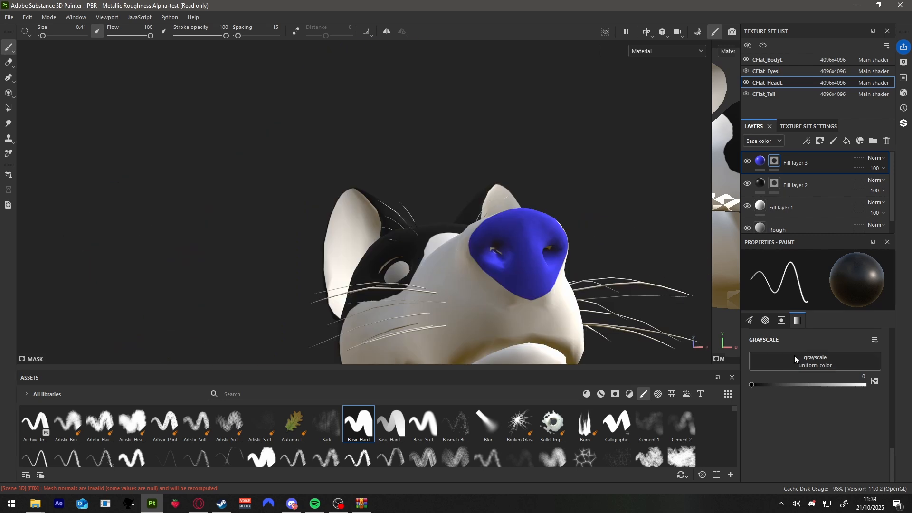
Step: Set the brush grayscale back to 1 and paint the insides of the nostrils blue
{"action": "left_click", "coordinate": [875, 381]}
{"action": "left_click_drag", "start_coordinate": [459, 290], "coordinate": [448, 287], "text": "alt"}
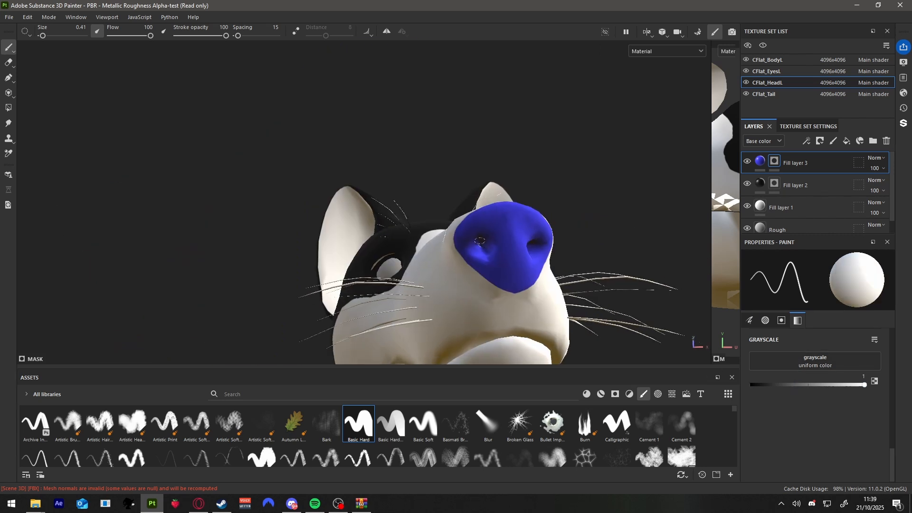
{"action": "left_click_drag", "start_coordinate": [525, 243], "coordinate": [451, 285], "text": "alt"}
{"action": "scroll", "coordinate": [451, 285], "scroll_direction": "down", "scroll_amount": 6}
{"action": "middle_click_drag", "start_coordinate": [442, 290], "coordinate": [320, 237], "text": "alt"}
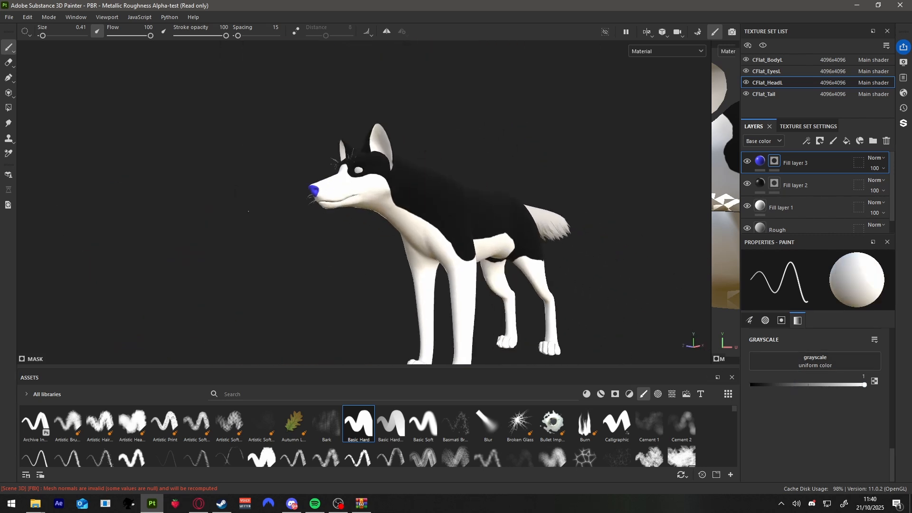
Step: Paint the front paws and lower legs black in the mask of CFlat_BodyL's Fill layer 2, using a brush size of 1.94
{"action": "left_click_drag", "start_coordinate": [304, 238], "coordinate": [357, 259], "text": "alt"}
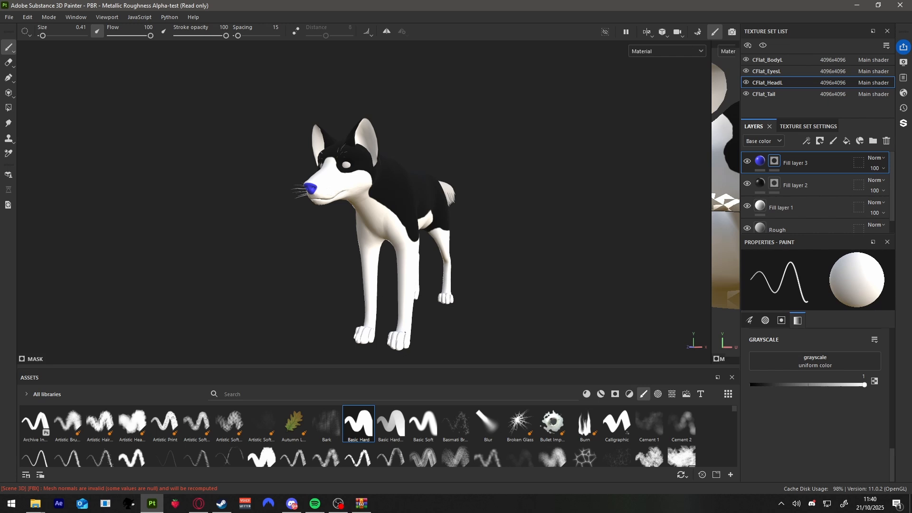
{"action": "scroll", "coordinate": [407, 322], "scroll_direction": "up", "scroll_amount": 8}
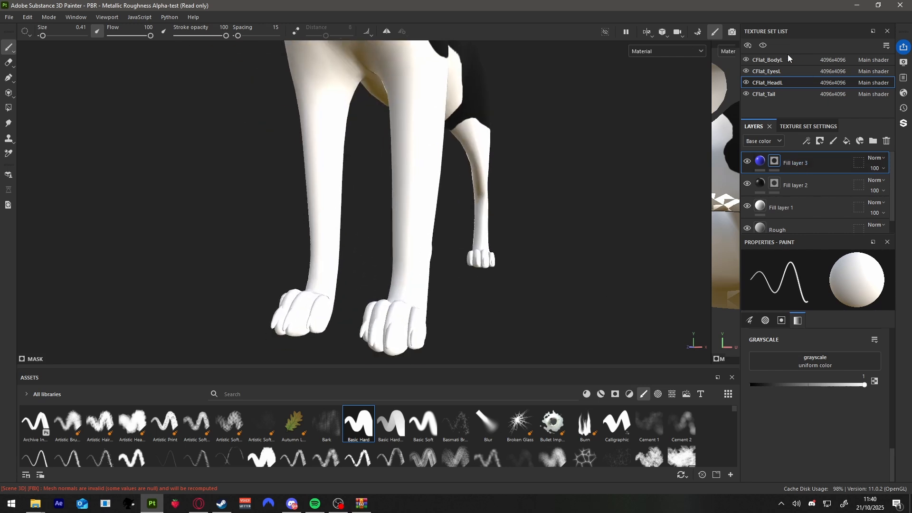
{"action": "left_click", "coordinate": [787, 55]}
{"action": "scroll", "coordinate": [556, 136], "scroll_direction": "down", "scroll_amount": 8}
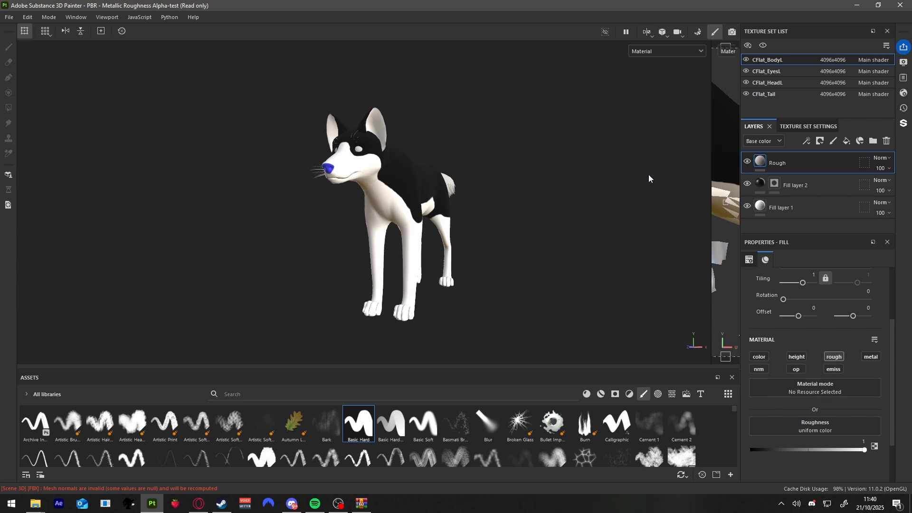
{"action": "left_click", "coordinate": [807, 187]}
{"action": "left_click", "coordinate": [775, 183]}
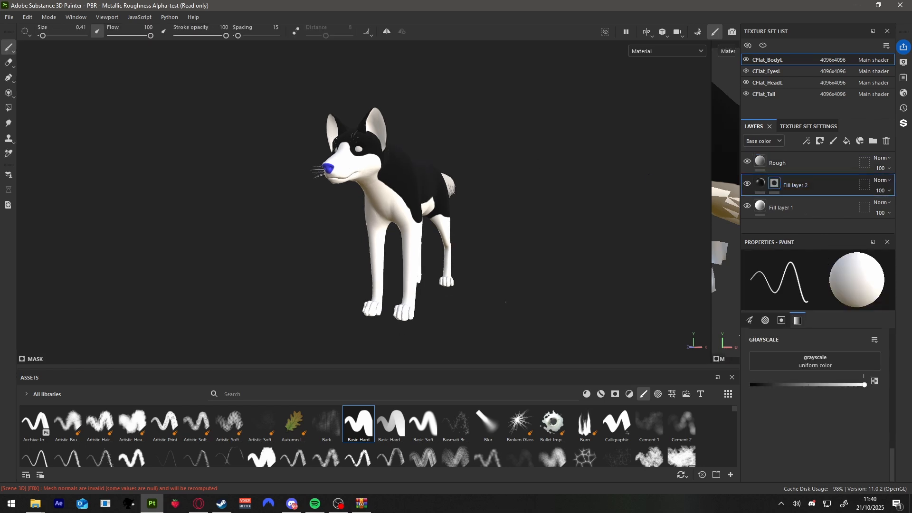
{"action": "scroll", "coordinate": [505, 302], "scroll_direction": "up", "scroll_amount": 6}
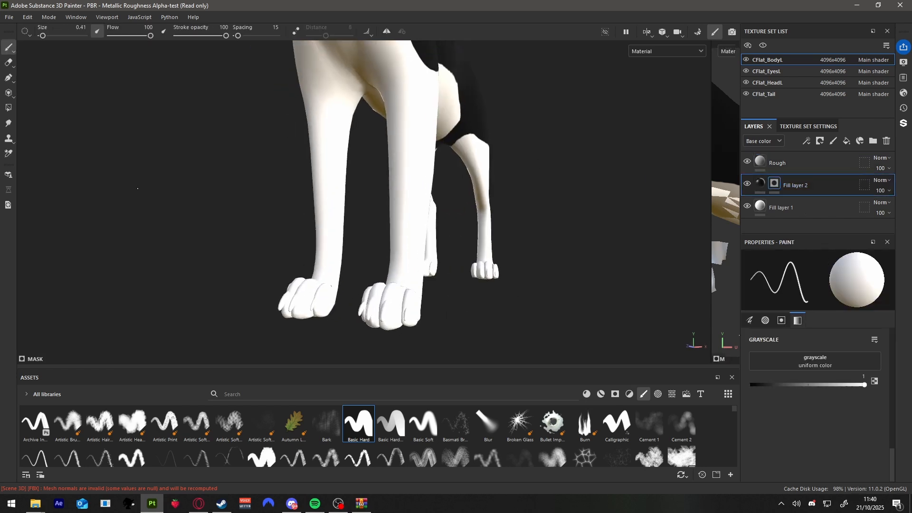
{"action": "left_click_drag", "start_coordinate": [43, 35], "coordinate": [53, 36]}
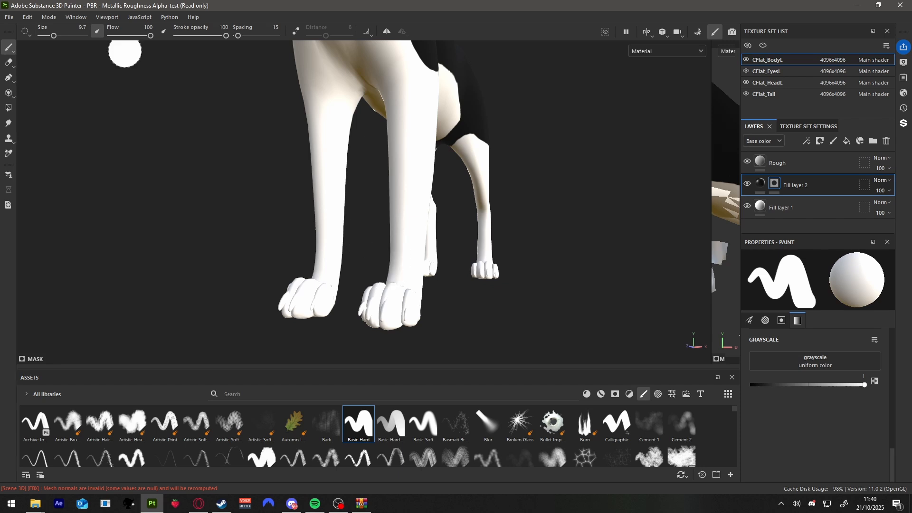
{"action": "mouse_move", "coordinate": [382, 258]}
{"action": "left_mouse_down", "text": "shift"}
{"action": "mouse_move", "coordinate": [340, 255]}
{"action": "mouse_move", "coordinate": [465, 258]}
{"action": "mouse_move", "coordinate": [317, 269]}
{"action": "mouse_move", "coordinate": [409, 267]}
{"action": "left_mouse_up", "text": "shift"}
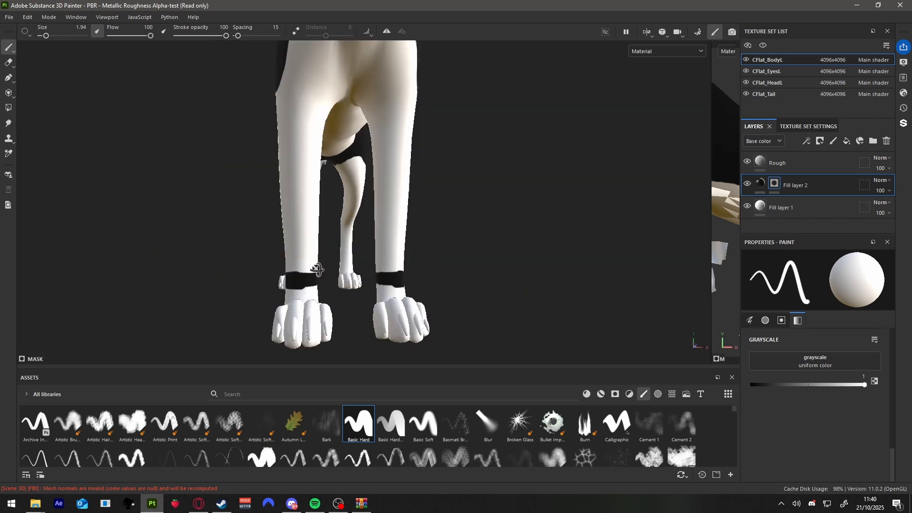
{"action": "mouse_move", "coordinate": [365, 285]}
{"action": "left_mouse_down"}
{"action": "mouse_move", "coordinate": [340, 304]}
{"action": "mouse_move", "coordinate": [350, 266]}
{"action": "mouse_move", "coordinate": [352, 289]}
{"action": "mouse_move", "coordinate": [478, 274]}
{"action": "left_mouse_up"}
{"action": "mouse_move", "coordinate": [363, 266]}
{"action": "left_mouse_down"}
{"action": "mouse_move", "coordinate": [385, 304]}
{"action": "mouse_move", "coordinate": [380, 245]}
{"action": "mouse_move", "coordinate": [313, 261]}
{"action": "mouse_move", "coordinate": [361, 220]}
{"action": "mouse_move", "coordinate": [340, 263]}
{"action": "mouse_move", "coordinate": [432, 263]}
{"action": "mouse_move", "coordinate": [336, 222]}
{"action": "left_mouse_up"}
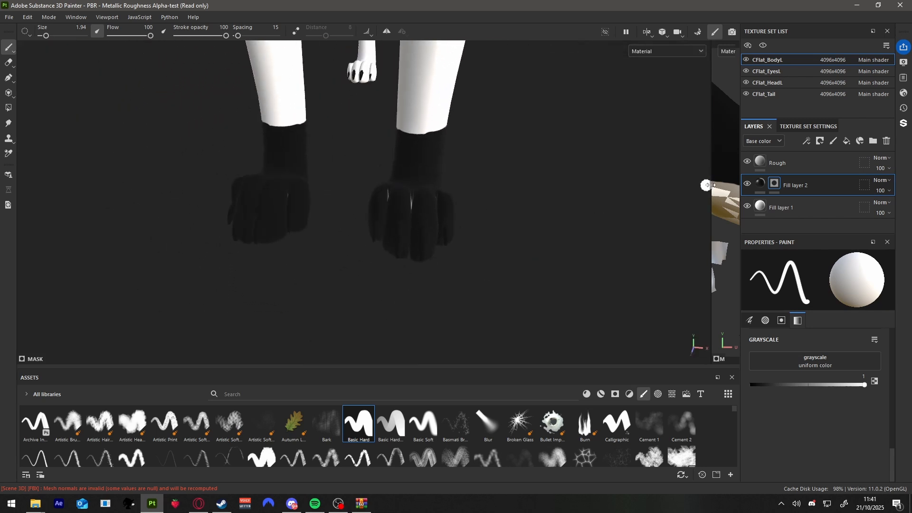
Step: Widen the 2D view beside the 3D view and keep the 3D/2D split layout for touching up the toe islands
{"action": "left_click_drag", "start_coordinate": [711, 186], "coordinate": [363, 213]}
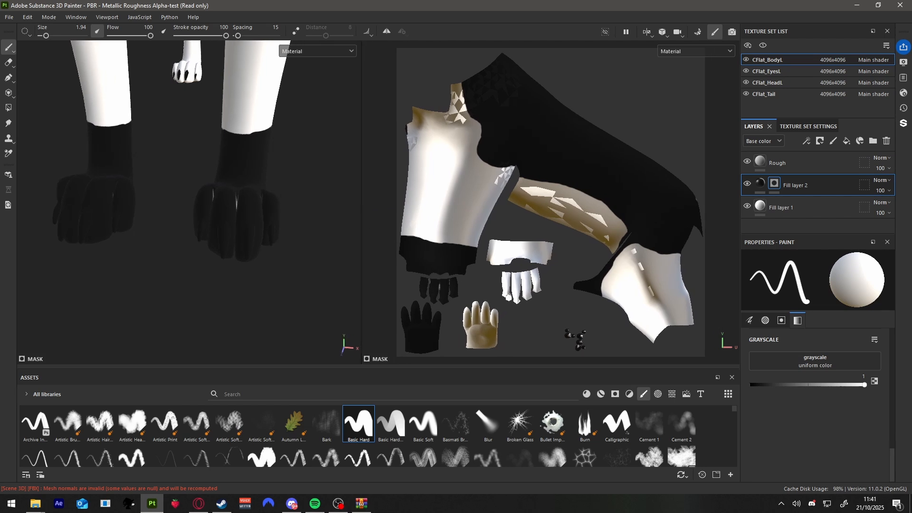
{"action": "left_click", "coordinate": [647, 33]}
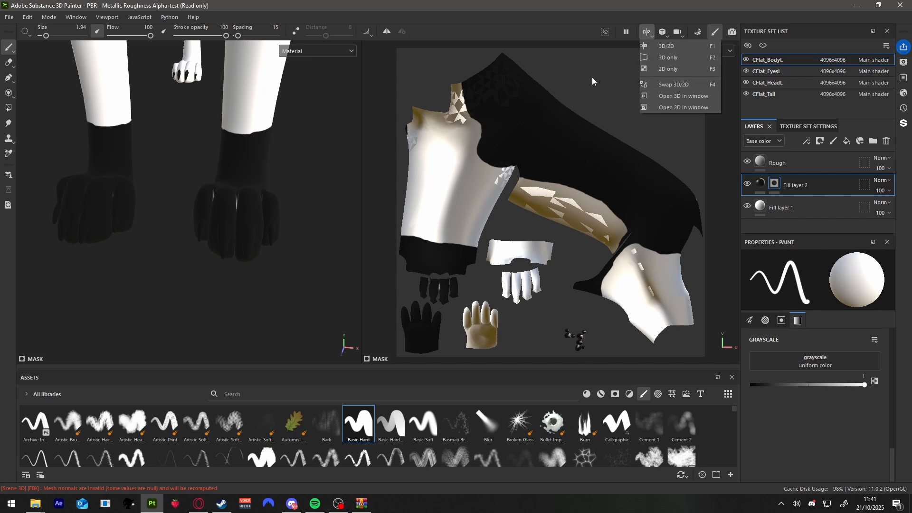
{"action": "left_click", "coordinate": [673, 59]}
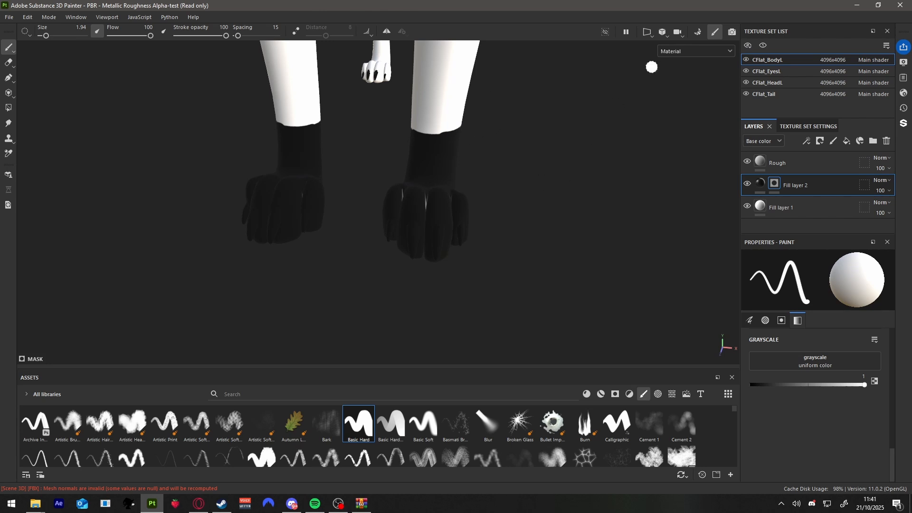
{"action": "left_click", "coordinate": [645, 32]}
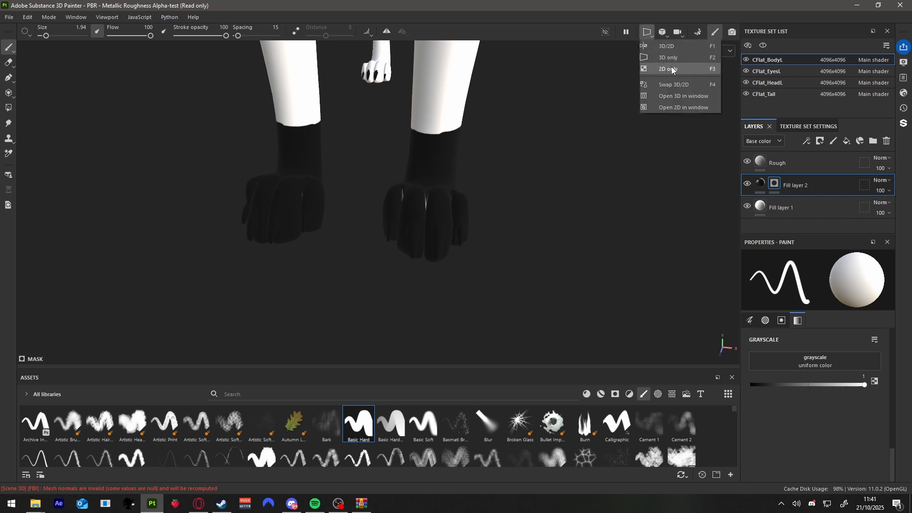
{"action": "left_click", "coordinate": [669, 46]}
{"action": "scroll", "coordinate": [454, 303], "scroll_direction": "up", "scroll_amount": 6}
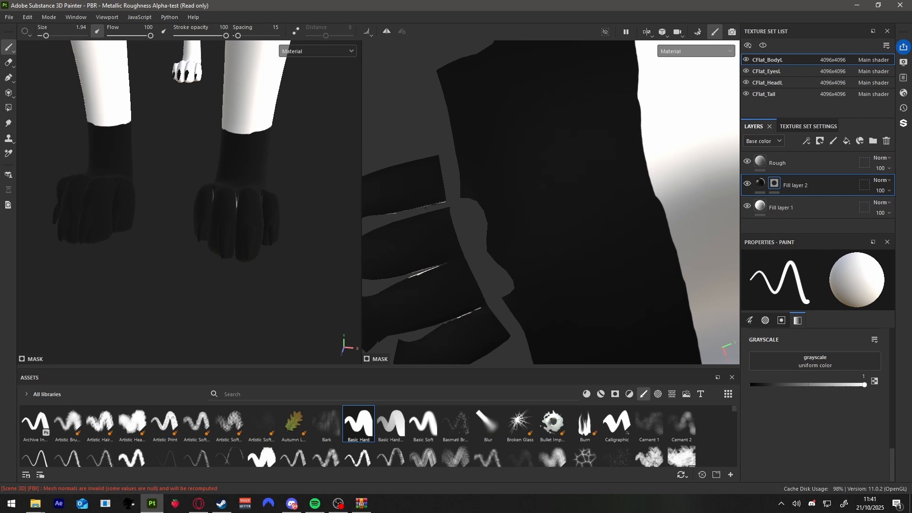
{"action": "scroll", "coordinate": [550, 204], "scroll_direction": "down", "scroll_amount": 3}
{"action": "left_click_drag", "start_coordinate": [46, 36], "coordinate": [3, 37]}
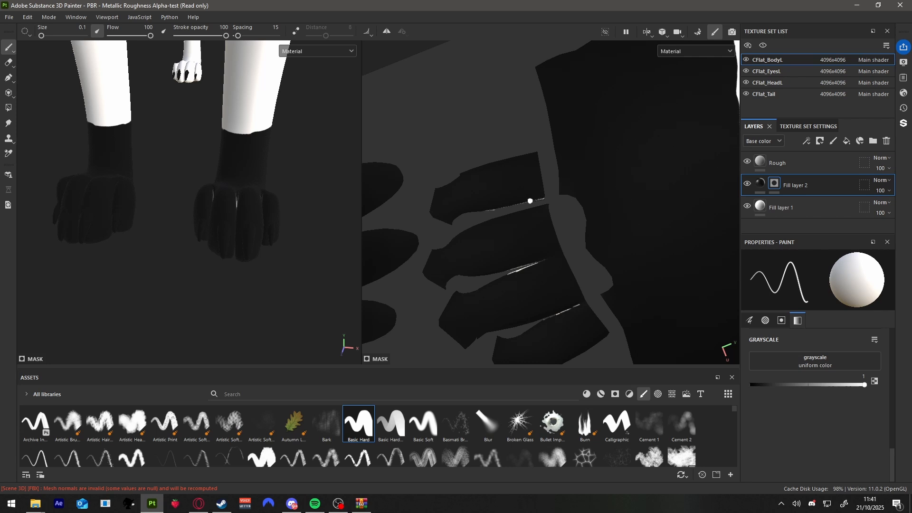
{"action": "scroll", "coordinate": [540, 209], "scroll_direction": "up", "scroll_amount": 3}
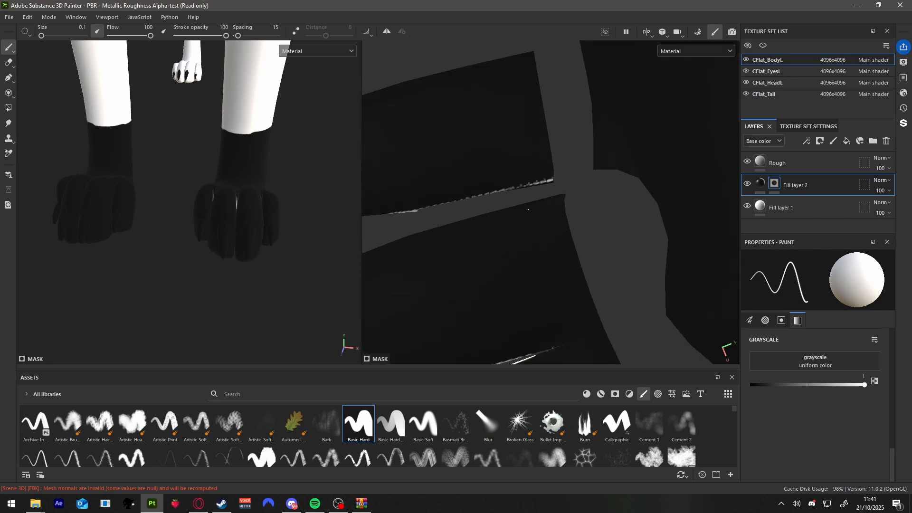
{"action": "left_click_drag", "start_coordinate": [42, 36], "coordinate": [44, 36]}
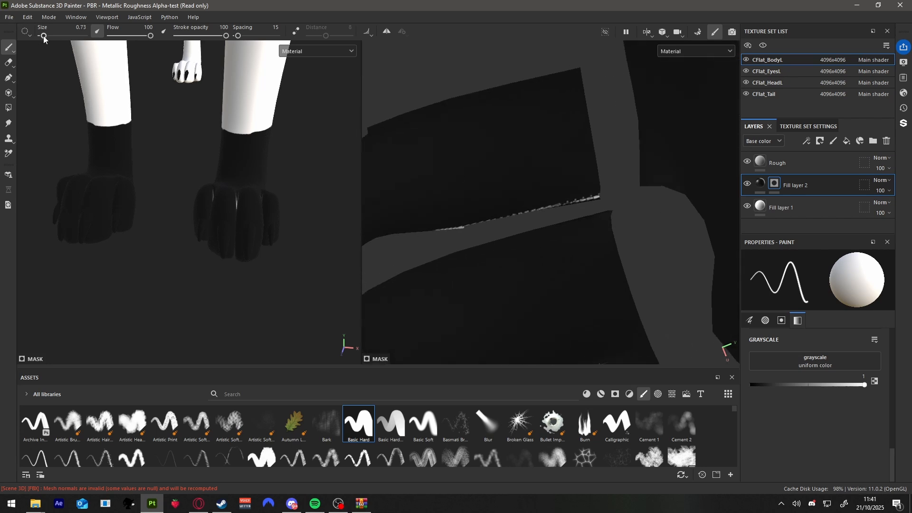
Step: Fill the white gaps along the front toe islands in the 2D view using Polygon Fill in quad mode with color 1
{"action": "left_click", "coordinate": [8, 109]}
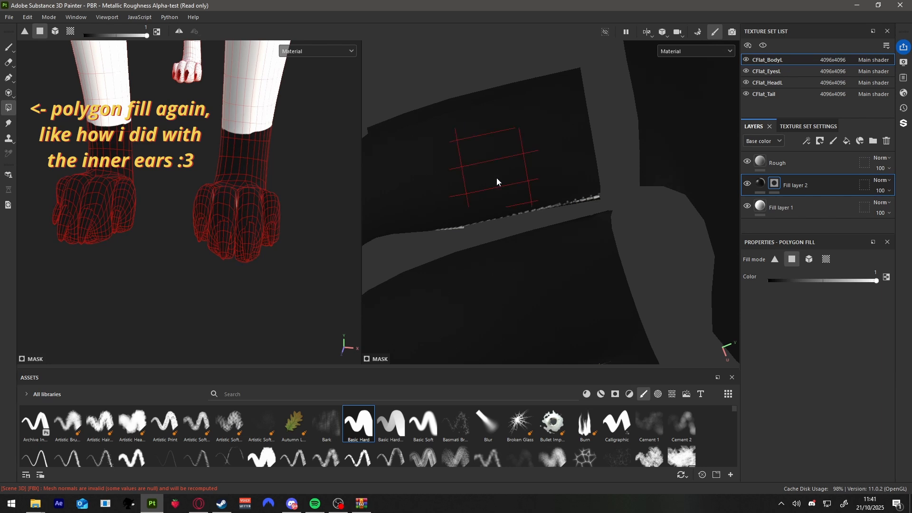
{"action": "scroll", "coordinate": [497, 181], "scroll_direction": "down", "scroll_amount": 3}
{"action": "left_click_drag", "start_coordinate": [477, 176], "coordinate": [562, 256]}
{"action": "left_click_drag", "start_coordinate": [620, 304], "coordinate": [620, 305]}
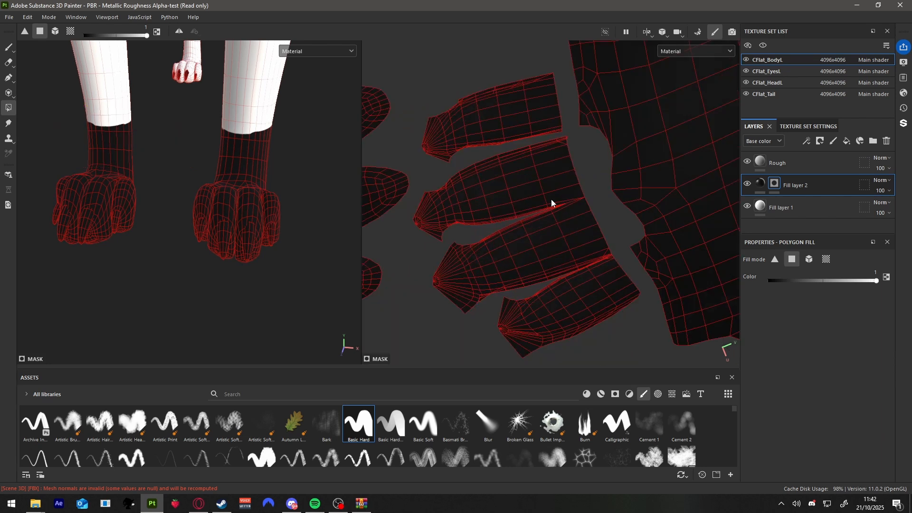
{"action": "left_click_drag", "start_coordinate": [438, 98], "coordinate": [659, 358]}
{"action": "scroll", "coordinate": [662, 355], "scroll_direction": "down", "scroll_amount": 5}
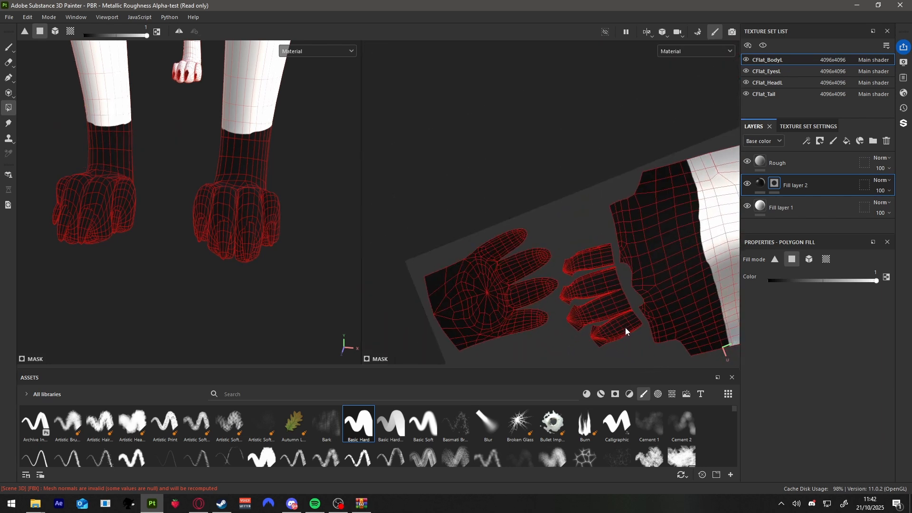
Step: Fill the polygons along the ragged black border on the front leg's UV island to make the cuff edge straight
{"action": "middle_click_drag", "start_coordinate": [625, 327], "coordinate": [411, 235], "text": "alt"}
{"action": "scroll", "coordinate": [493, 155], "scroll_direction": "up", "scroll_amount": 3}
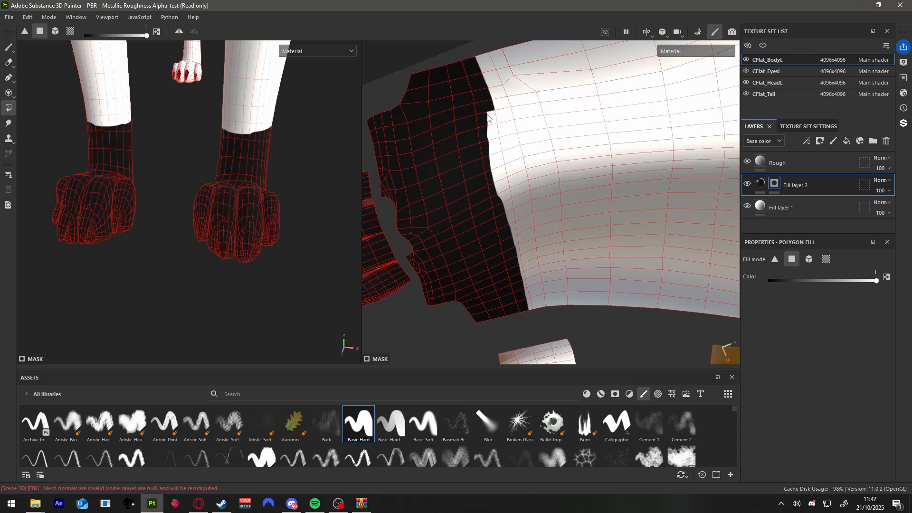
{"action": "left_click_drag", "start_coordinate": [490, 146], "coordinate": [501, 181]}
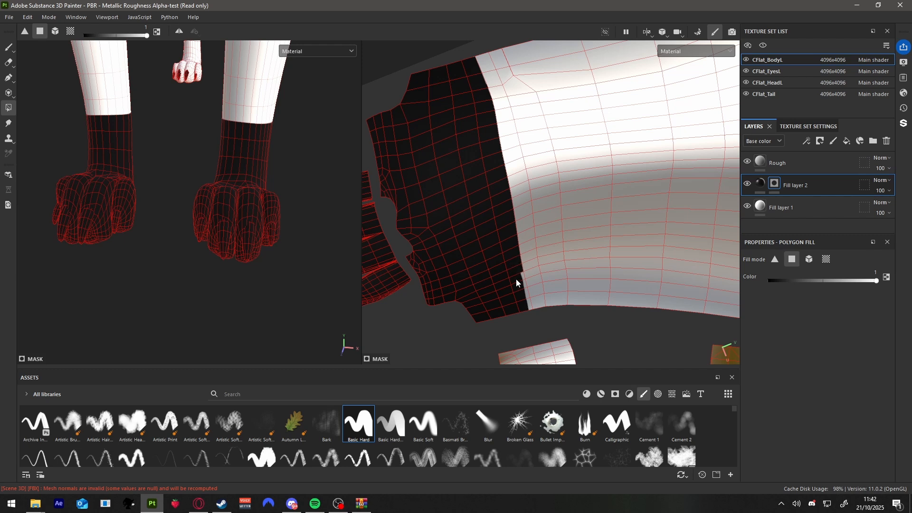
Step: Fill the strip of polygons along the lower end of the hind leg's UV island to make a black ankle band
{"action": "left_click_drag", "start_coordinate": [299, 171], "coordinate": [162, 219], "text": "alt"}
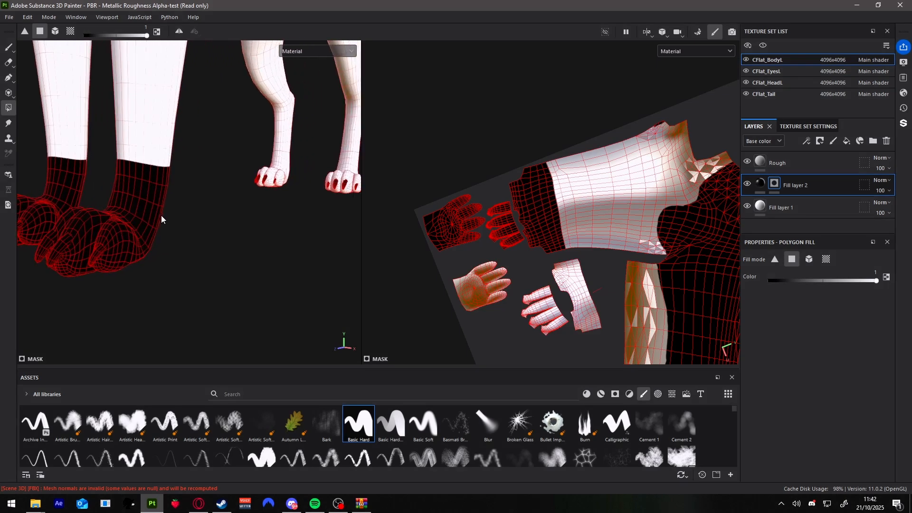
{"action": "middle_click_drag", "start_coordinate": [590, 292], "coordinate": [484, 133], "text": "alt"}
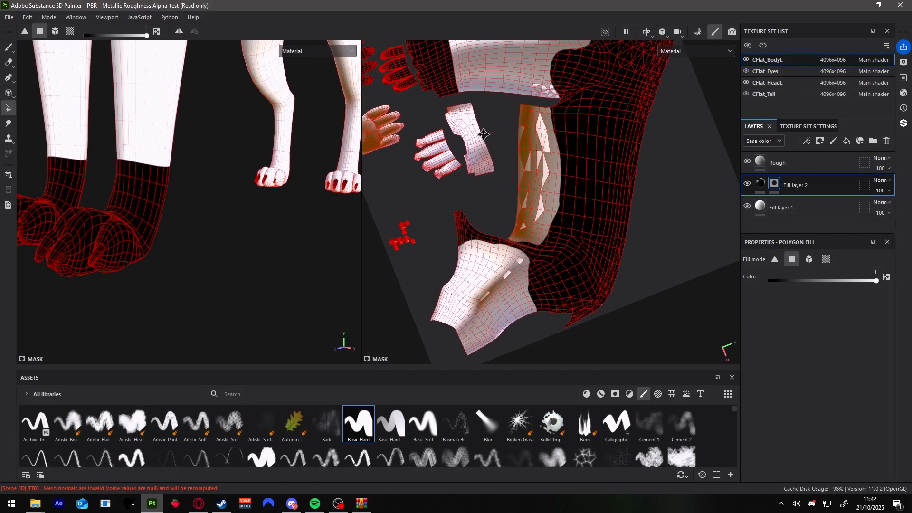
{"action": "middle_click_drag", "start_coordinate": [508, 252], "coordinate": [511, 166], "text": "alt"}
{"action": "scroll", "coordinate": [425, 247], "scroll_direction": "up", "scroll_amount": 3}
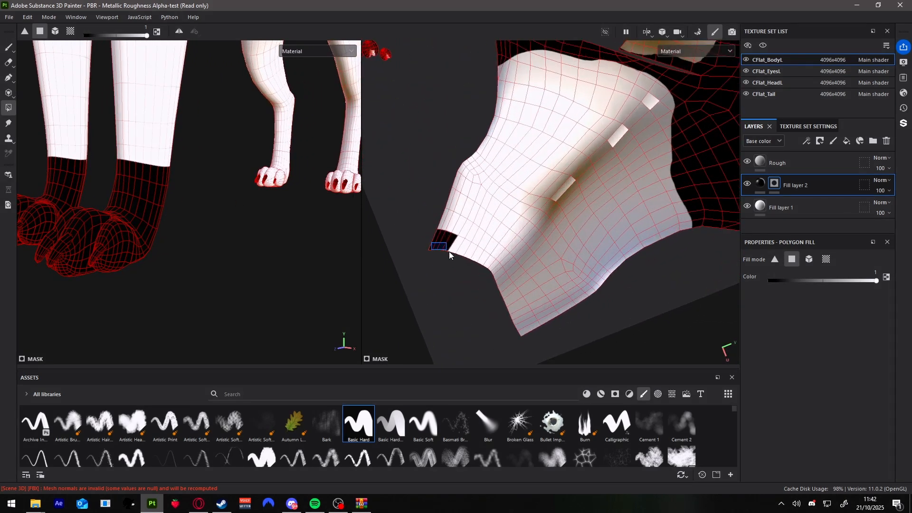
{"action": "left_click_drag", "start_coordinate": [449, 252], "coordinate": [526, 340]}
Step: Fill the hind paws black below the ankle bands in the 3D view with Polygon Fill at color 1
{"action": "middle_click_drag", "start_coordinate": [303, 230], "coordinate": [287, 232], "text": "alt"}
{"action": "left_click_drag", "start_coordinate": [287, 232], "coordinate": [238, 234], "text": "alt"}
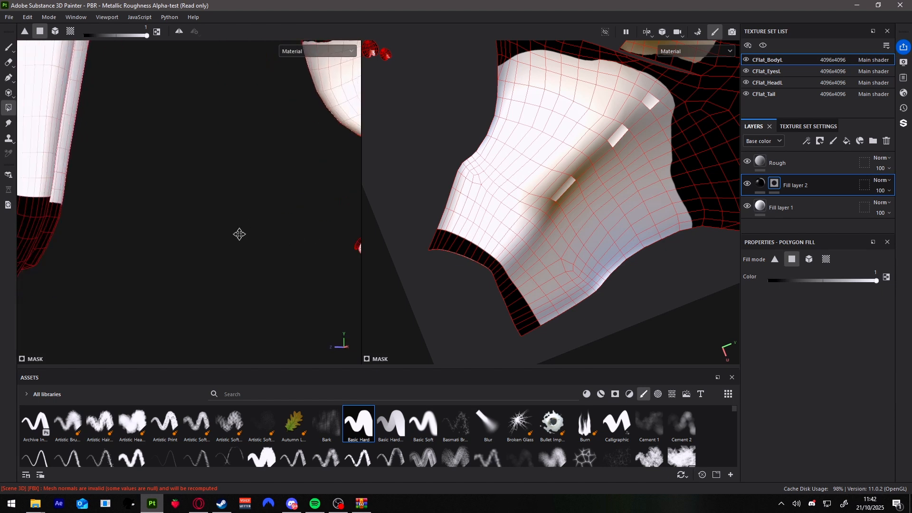
{"action": "middle_click_drag", "start_coordinate": [238, 234], "coordinate": [140, 223], "text": "alt"}
{"action": "middle_click_drag", "start_coordinate": [273, 228], "coordinate": [155, 206], "text": "alt"}
{"action": "left_click_drag", "start_coordinate": [155, 206], "coordinate": [236, 223], "text": "alt"}
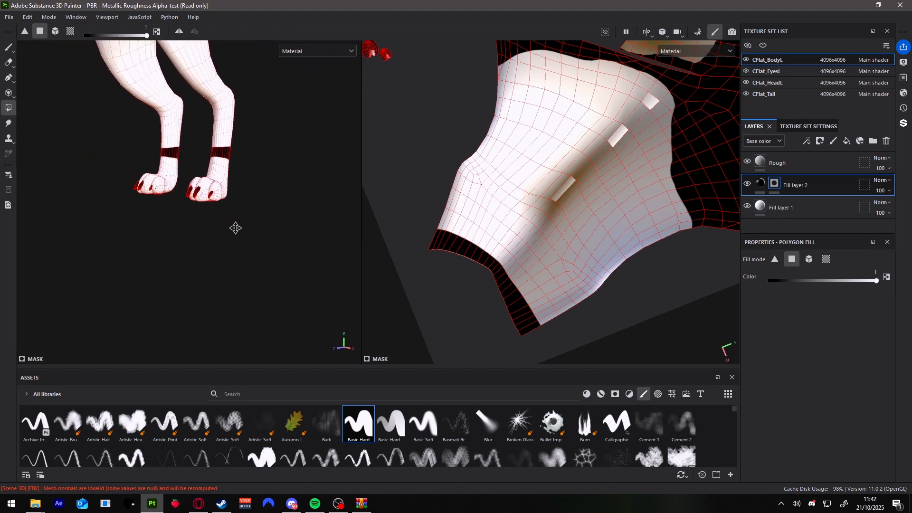
{"action": "left_click_drag", "start_coordinate": [202, 167], "coordinate": [249, 228]}
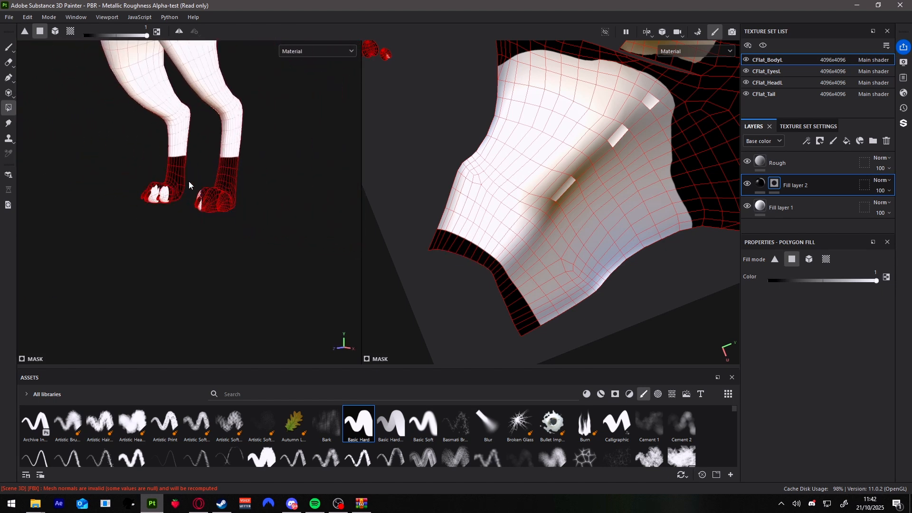
{"action": "left_click_drag", "start_coordinate": [189, 181], "coordinate": [185, 213]}
Step: Fill the remaining white toe polygons on the front of the hind paws black in the 3D view
{"action": "middle_click_drag", "start_coordinate": [286, 230], "coordinate": [218, 208], "text": "alt"}
{"action": "left_click_drag", "start_coordinate": [217, 207], "coordinate": [357, 229], "text": "alt"}
{"action": "left_click_drag", "start_coordinate": [200, 236], "coordinate": [251, 287]}
{"action": "left_click_drag", "start_coordinate": [281, 275], "coordinate": [249, 268], "text": "alt"}
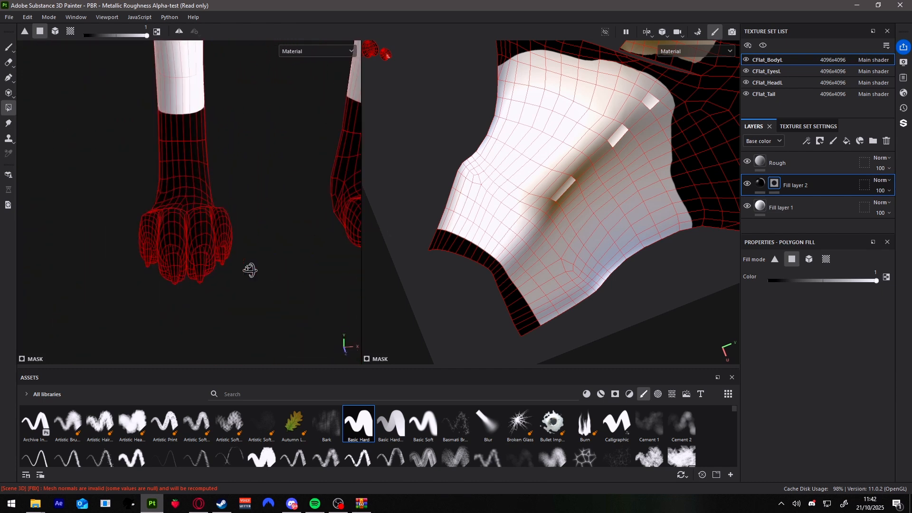
{"action": "left_click_drag", "start_coordinate": [143, 194], "coordinate": [285, 295]}
Step: Examine the black paws and cuffs on all four legs from several angles and on the body's UV layout
{"action": "left_click_drag", "start_coordinate": [285, 199], "coordinate": [34, 54], "text": "alt"}
{"action": "scroll", "coordinate": [288, 254], "scroll_direction": "up", "scroll_amount": 5}
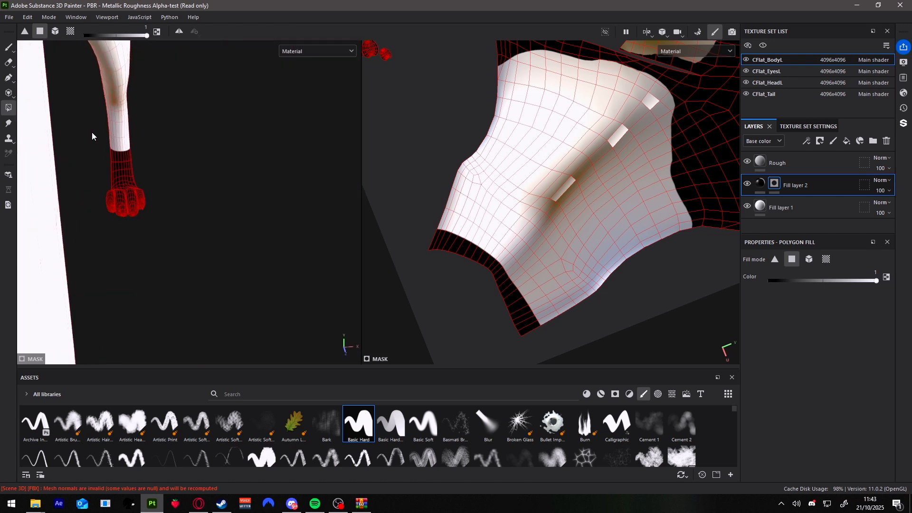
{"action": "left_click_drag", "start_coordinate": [187, 188], "coordinate": [213, 189], "text": "alt"}
{"action": "scroll", "coordinate": [223, 185], "scroll_direction": "down", "scroll_amount": 6}
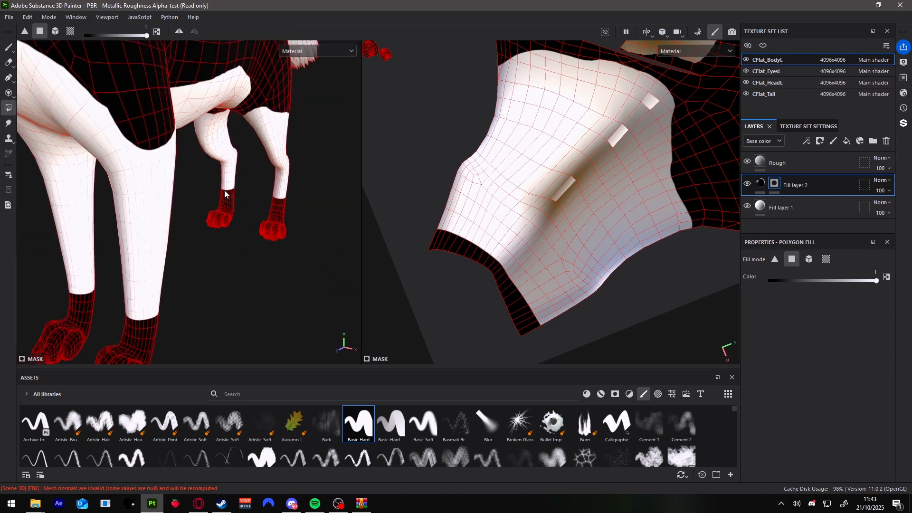
{"action": "left_click_drag", "start_coordinate": [174, 153], "coordinate": [218, 175], "text": "alt"}
{"action": "scroll", "coordinate": [258, 187], "scroll_direction": "up", "scroll_amount": 5}
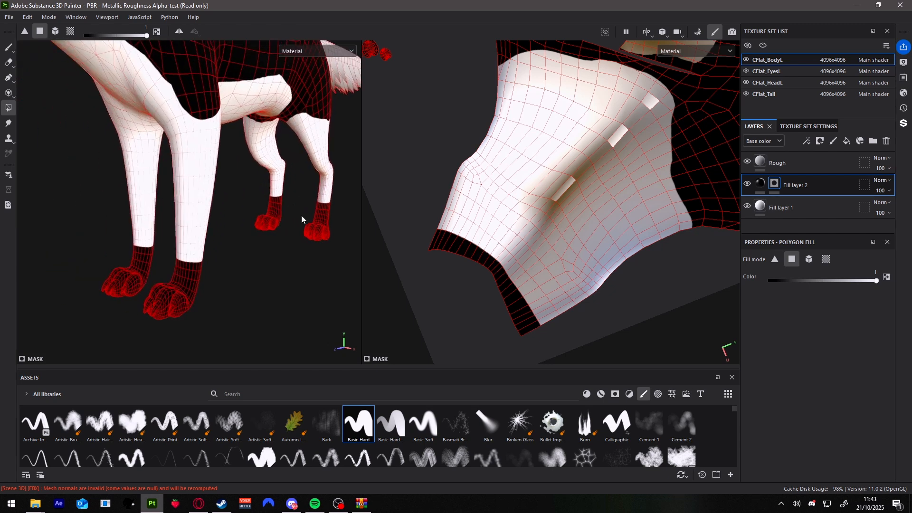
{"action": "scroll", "coordinate": [551, 246], "scroll_direction": "down", "scroll_amount": 5}
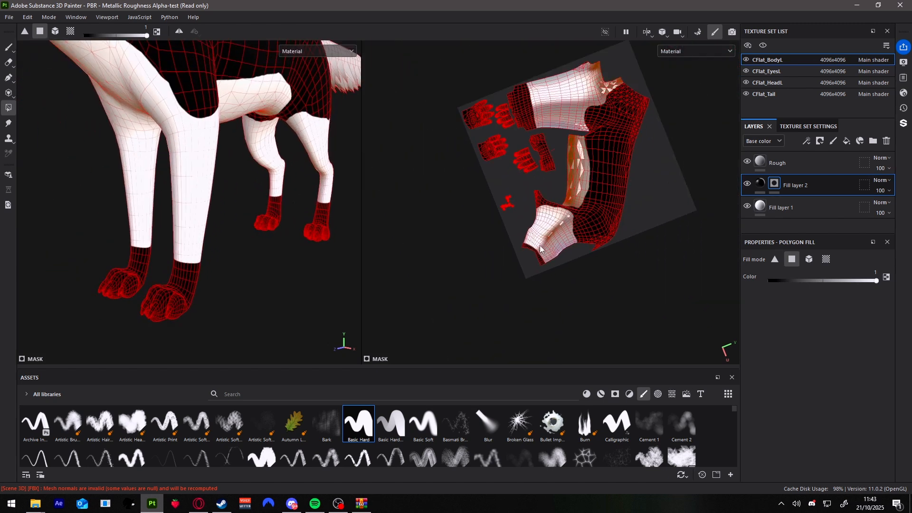
{"action": "scroll", "coordinate": [540, 249], "scroll_direction": "up", "scroll_amount": 5}
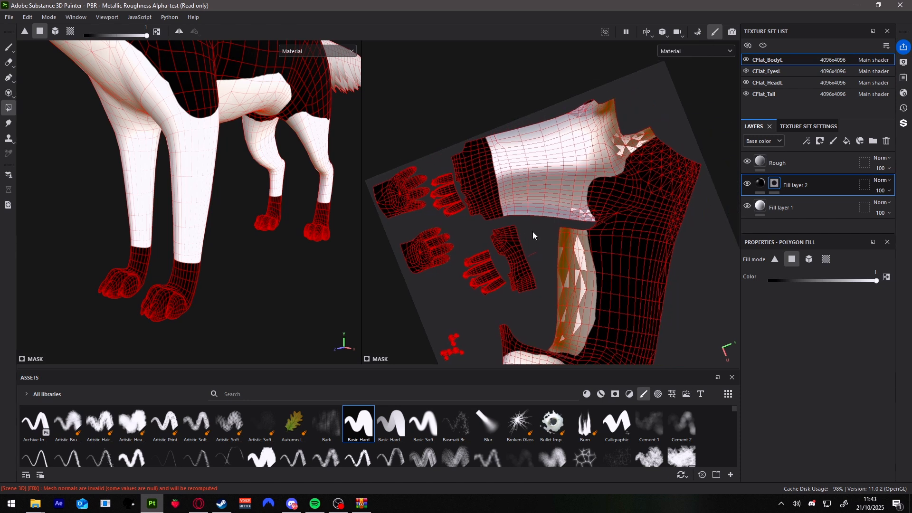
{"action": "scroll", "coordinate": [534, 235], "scroll_direction": "up", "scroll_amount": 3}
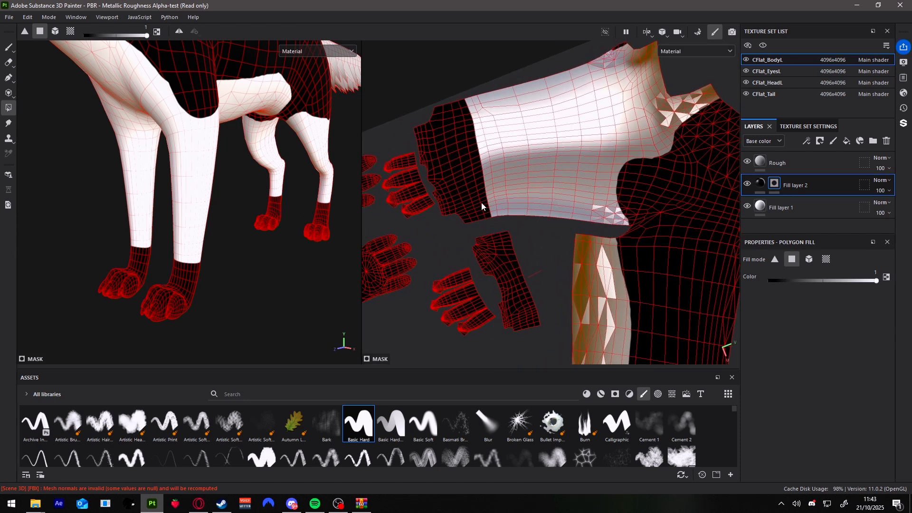
Step: Switch to the 3D-only view and frame the canine's head close up from the front
{"action": "left_click", "coordinate": [654, 35]}
{"action": "left_click", "coordinate": [667, 57]}
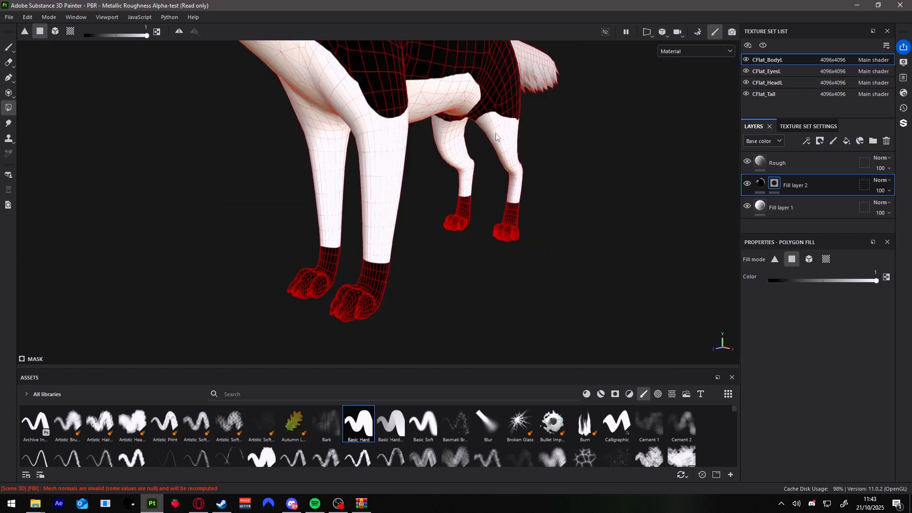
{"action": "scroll", "coordinate": [433, 194], "scroll_direction": "down", "scroll_amount": 2}
{"action": "left_click_drag", "start_coordinate": [430, 201], "coordinate": [506, 237], "text": "alt"}
{"action": "middle_click_drag", "start_coordinate": [505, 220], "coordinate": [455, 240], "text": "alt"}
{"action": "mouse_move", "coordinate": [455, 240]}
{"action": "left_mouse_down", "text": "alt"}
{"action": "mouse_move", "coordinate": [435, 232]}
{"action": "mouse_move", "coordinate": [454, 228]}
{"action": "left_mouse_up", "text": "alt"}
{"action": "scroll", "coordinate": [437, 151], "scroll_direction": "up", "scroll_amount": 5}
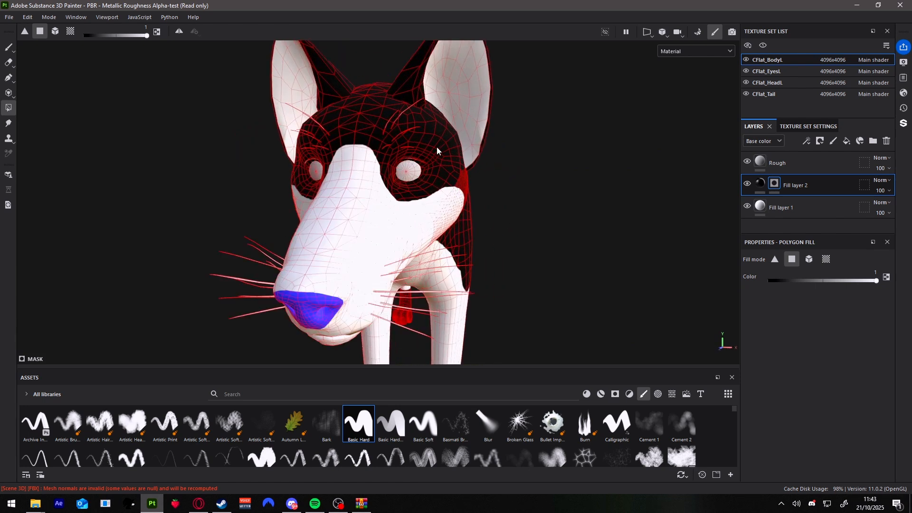
Step: Add a fill layer above Rough in the CFlat_EyesL texture set and try a black base color of 000000
{"action": "left_click", "coordinate": [798, 74]}
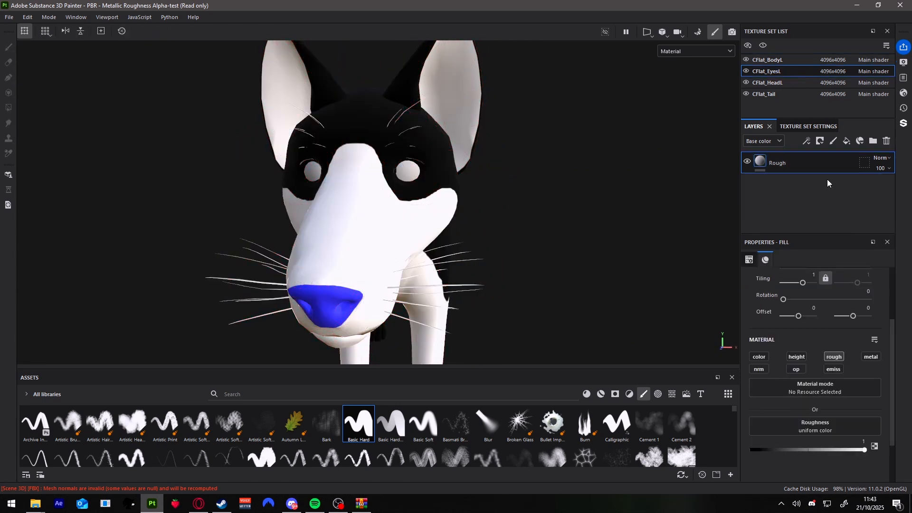
{"action": "left_click", "coordinate": [847, 141]}
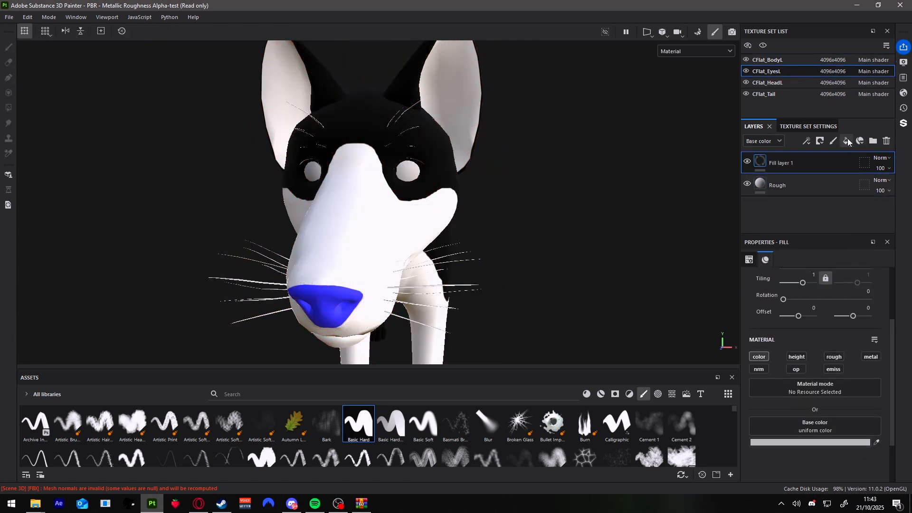
{"action": "left_click", "coordinate": [817, 443]}
{"action": "left_click_drag", "start_coordinate": [760, 384], "coordinate": [701, 442]}
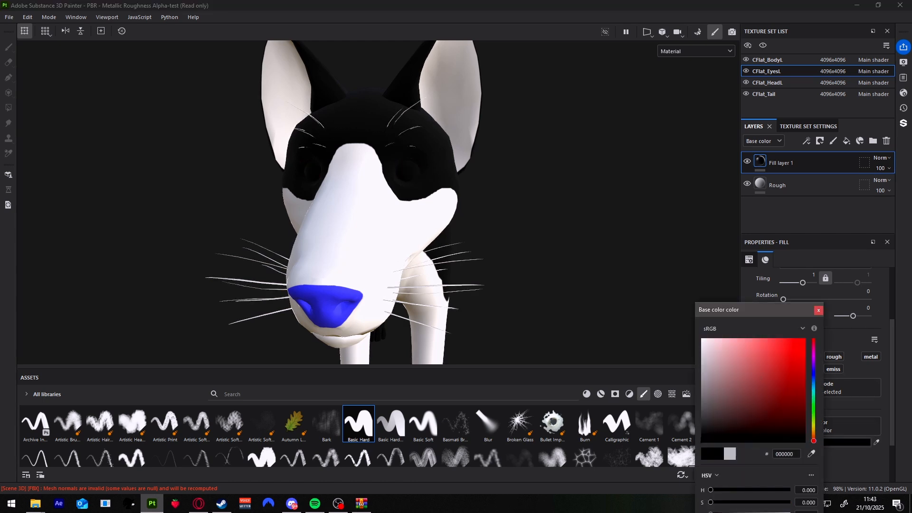
{"action": "left_click", "coordinate": [818, 310]}
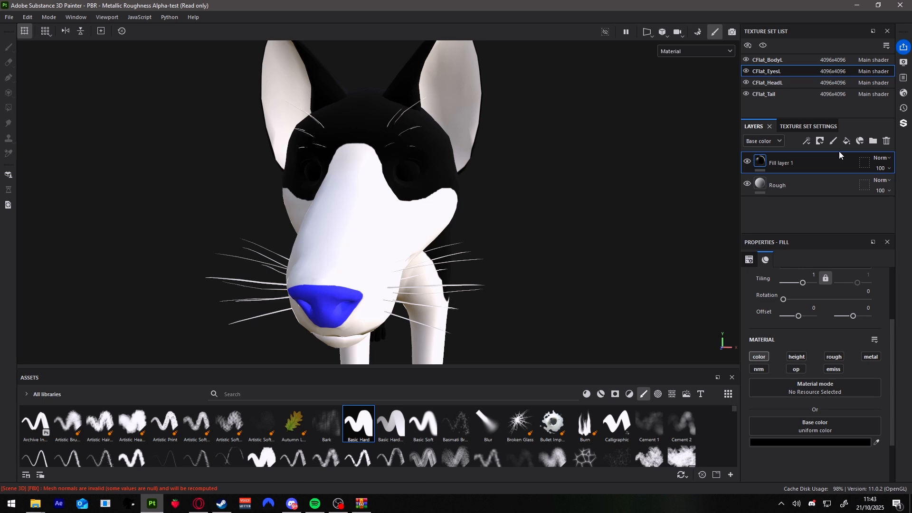
{"action": "key", "text": "ctrl+z"}
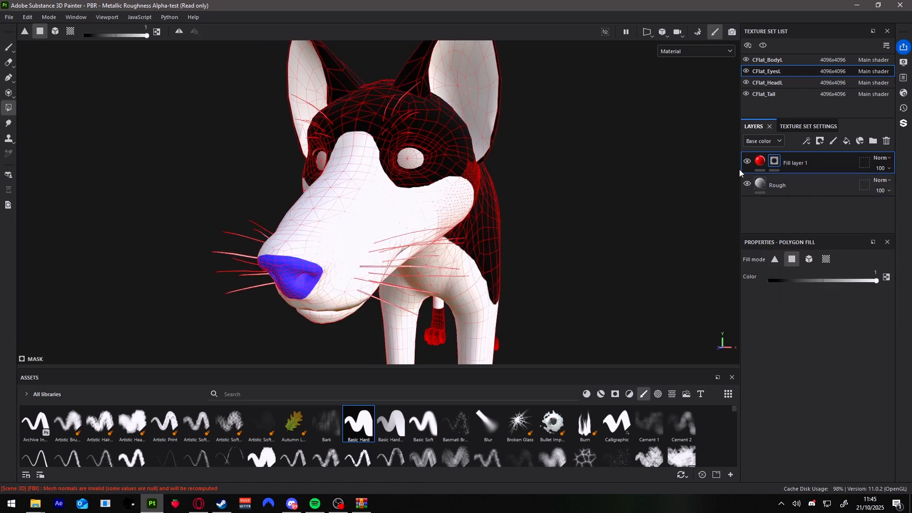
Step: Make Fill layer 1's mask reveal red across the eyes, and mask out the round iris polygons with Polygon Fill at color 0
{"action": "right_click", "coordinate": [810, 167]}
{"action": "left_click", "coordinate": [811, 7]}
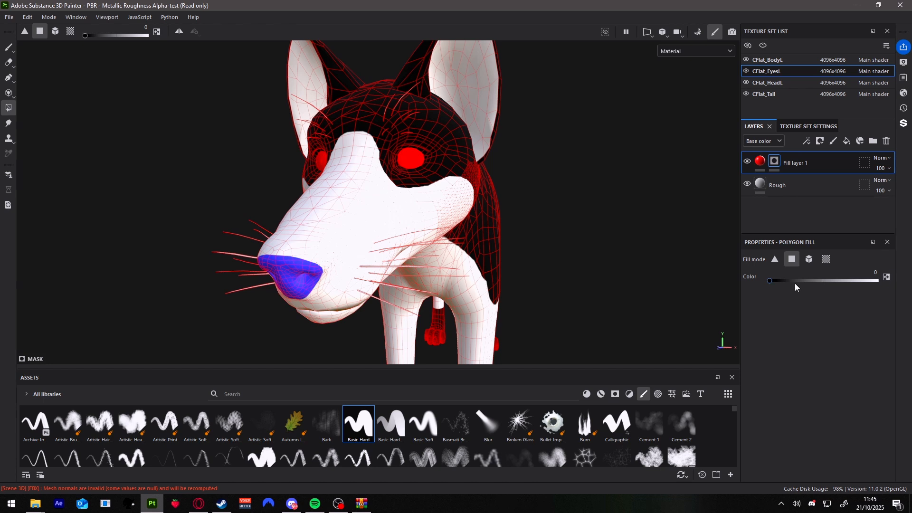
{"action": "scroll", "coordinate": [419, 166], "scroll_direction": "up", "scroll_amount": 5}
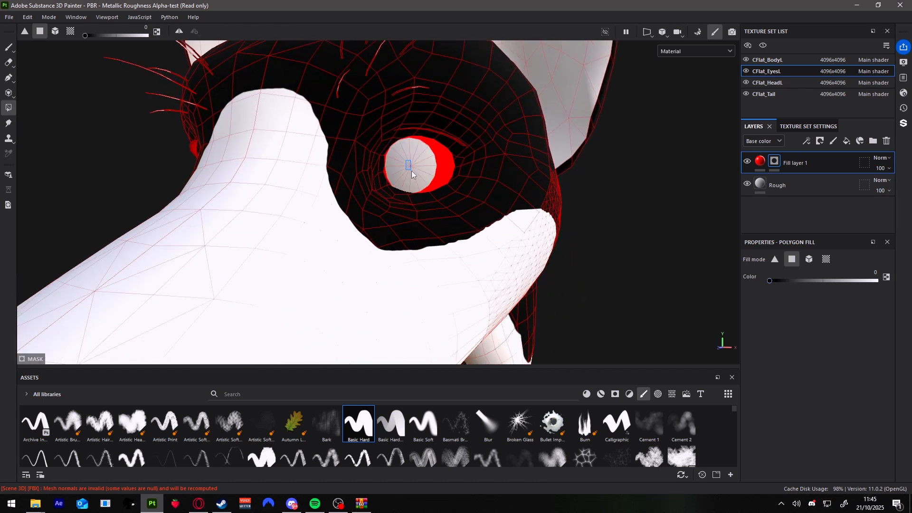
{"action": "scroll", "coordinate": [415, 171], "scroll_direction": "down", "scroll_amount": 5}
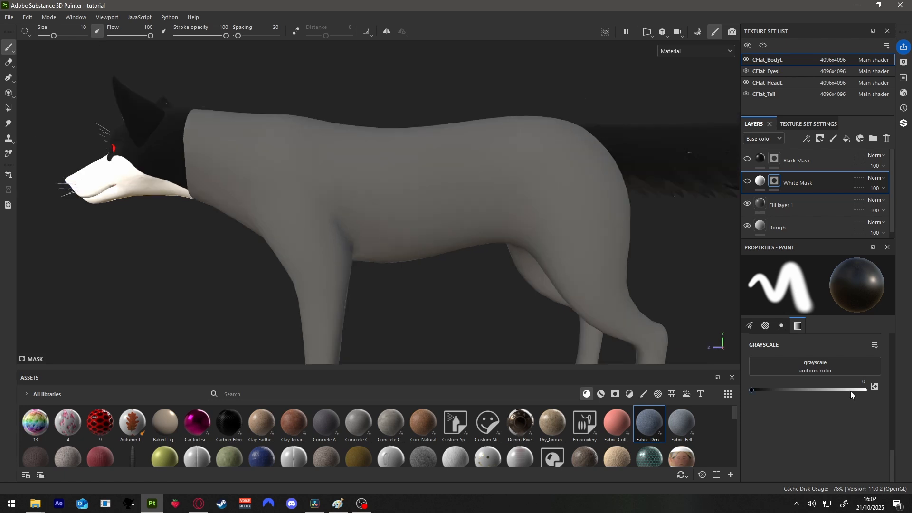
Step: Set the brush grayscale to 1 for painting on the mask of CFlat_BodyL's White Mask layer
{"action": "left_click_drag", "start_coordinate": [771, 390], "coordinate": [896, 395]}
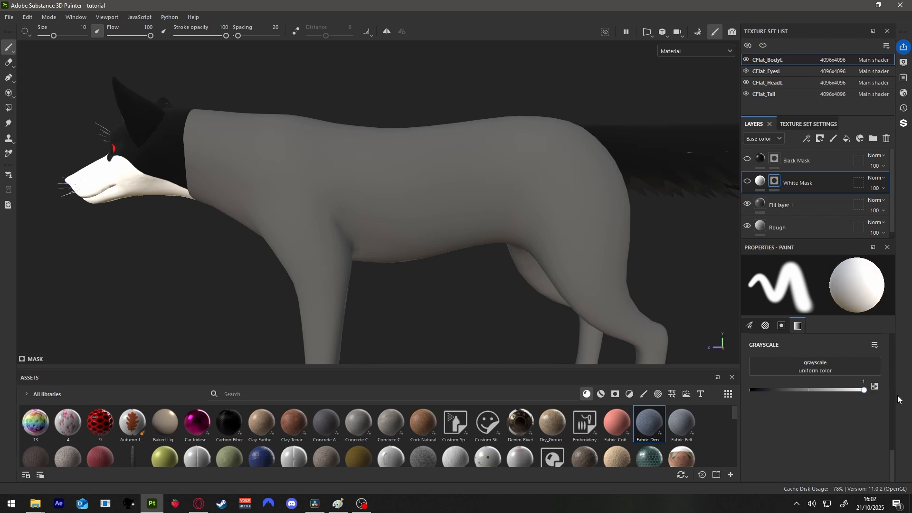
Step: Switch to Paint, circle the 0/off end of the slider sketch, and undo the circle
{"action": "left_click", "coordinate": [338, 504]}
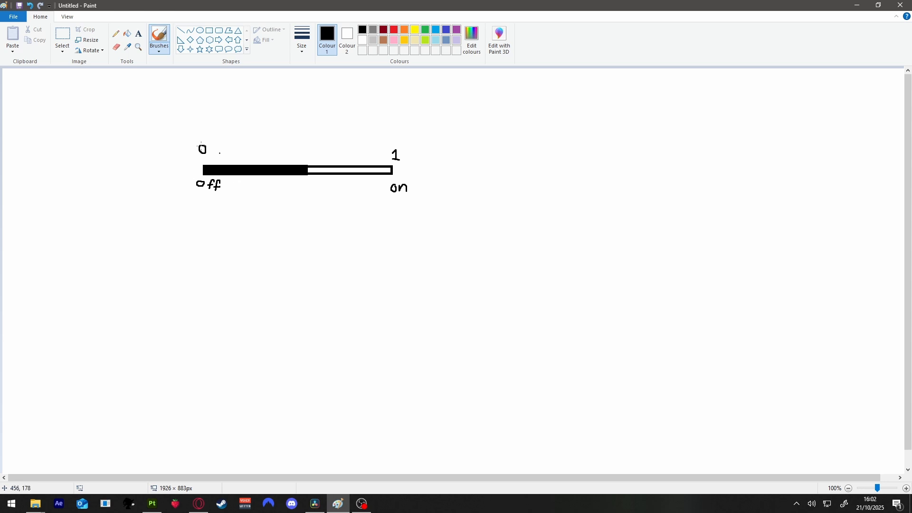
{"action": "left_click_drag", "start_coordinate": [185, 135], "coordinate": [249, 207]}
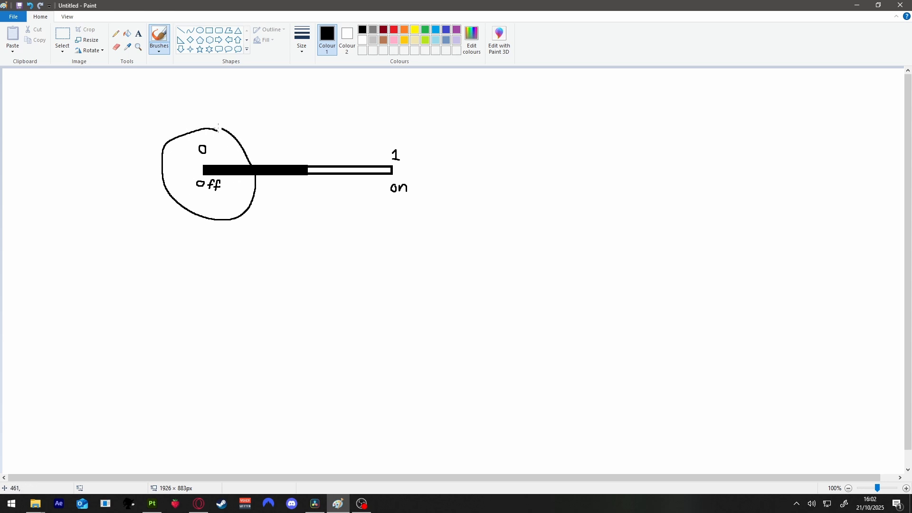
{"action": "left_click_drag", "start_coordinate": [219, 129], "coordinate": [194, 127]}
{"action": "key", "text": "ctrl+z"}
{"action": "key", "text": "ctrl+z"}
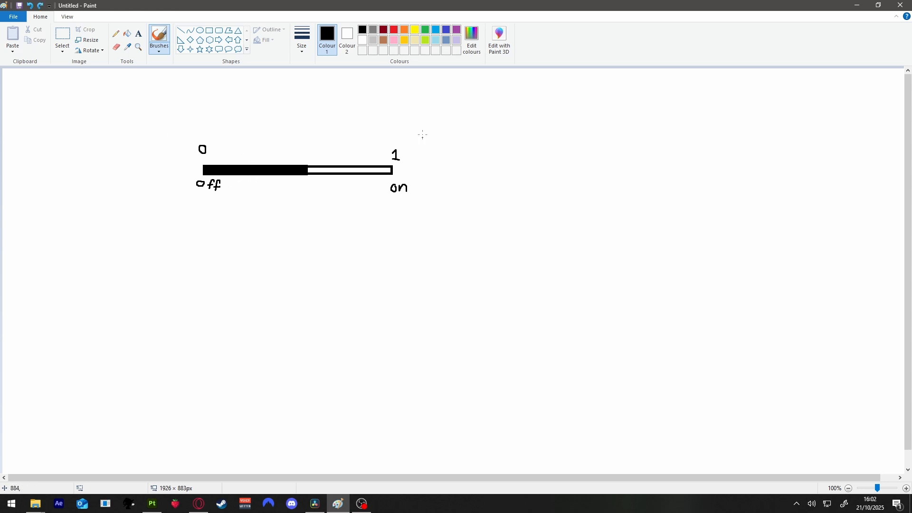
Step: Circle the 1/on end of the slider sketch, mark over the 0/off end, and undo the marks
{"action": "mouse_move", "coordinate": [358, 208]}
{"action": "left_mouse_down"}
{"action": "mouse_move", "coordinate": [439, 161]}
{"action": "mouse_move", "coordinate": [421, 132]}
{"action": "left_mouse_up"}
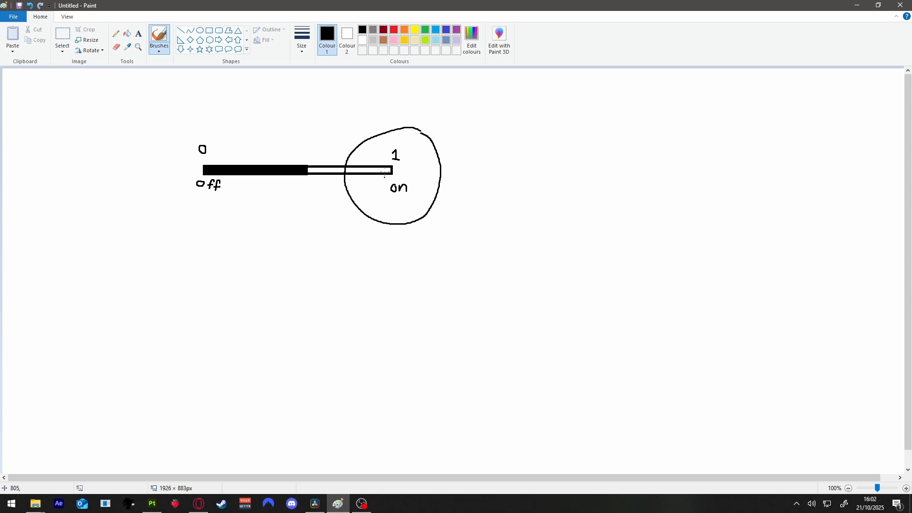
{"action": "key", "text": "ctrl+z"}
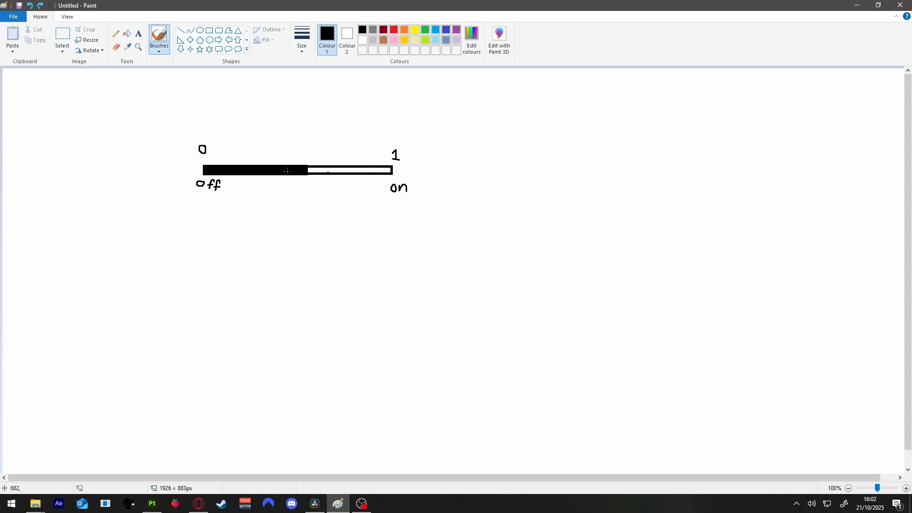
{"action": "left_click_drag", "start_coordinate": [198, 169], "coordinate": [232, 172]}
{"action": "key", "text": "ctrl+z"}
{"action": "left_click_drag", "start_coordinate": [421, 195], "coordinate": [421, 175]}
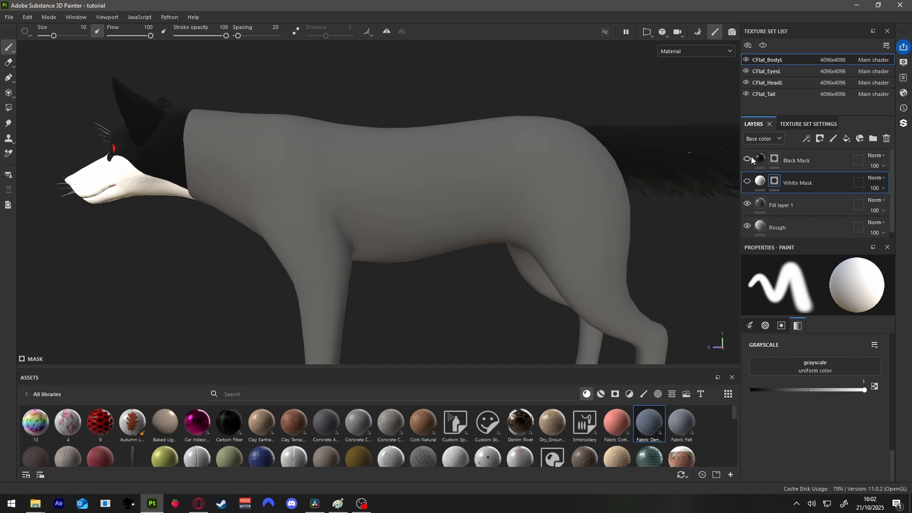
Step: Show the Black Mask layer of CFlat_BodyL and give it a fresh black mask
{"action": "left_click", "coordinate": [747, 160]}
{"action": "right_click", "coordinate": [788, 163]}
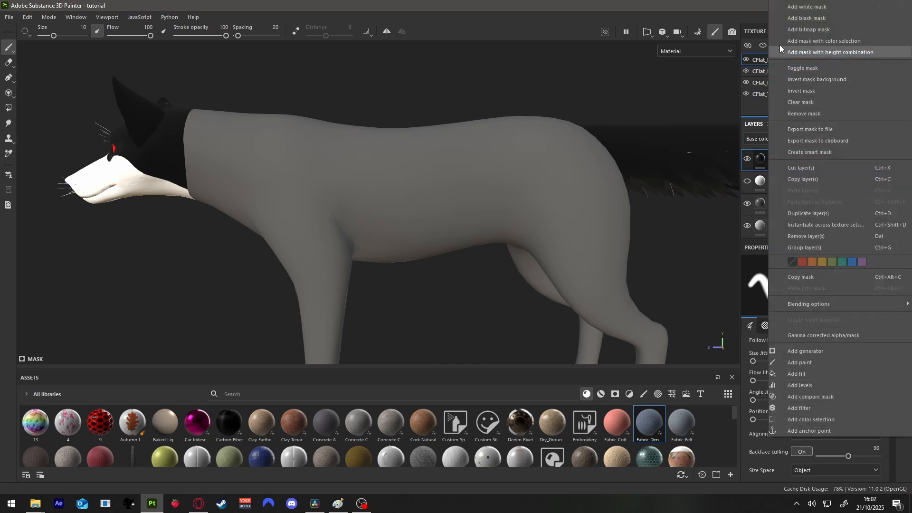
{"action": "left_click", "coordinate": [792, 20]}
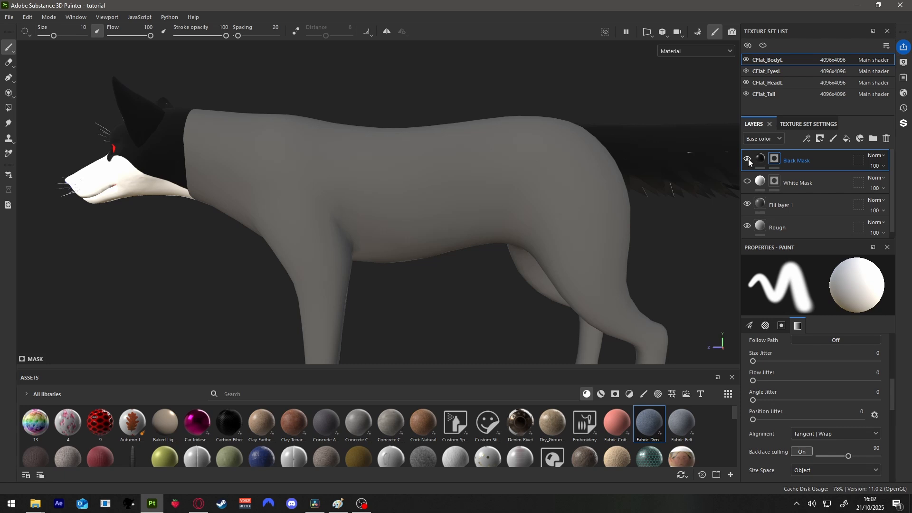
{"action": "right_click", "coordinate": [802, 160]}
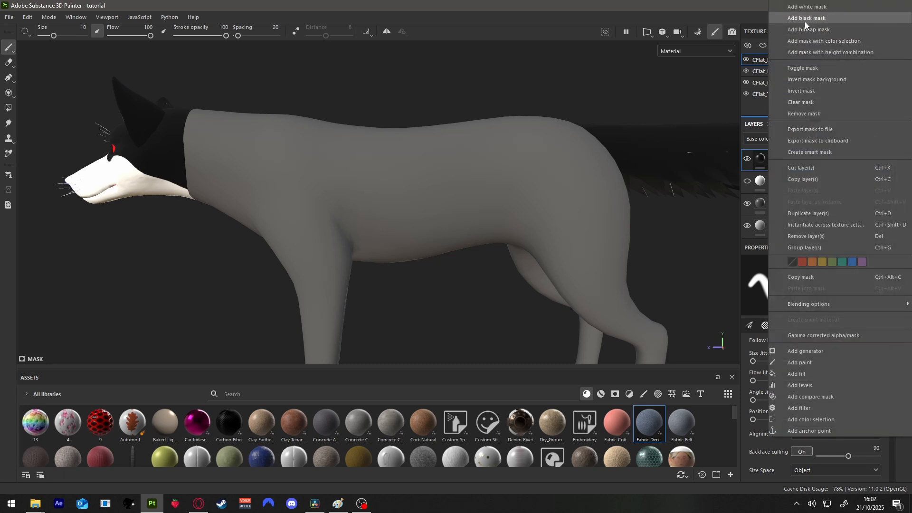
{"action": "left_click", "coordinate": [805, 22]}
{"action": "scroll", "coordinate": [808, 435], "scroll_direction": "down", "scroll_amount": 5}
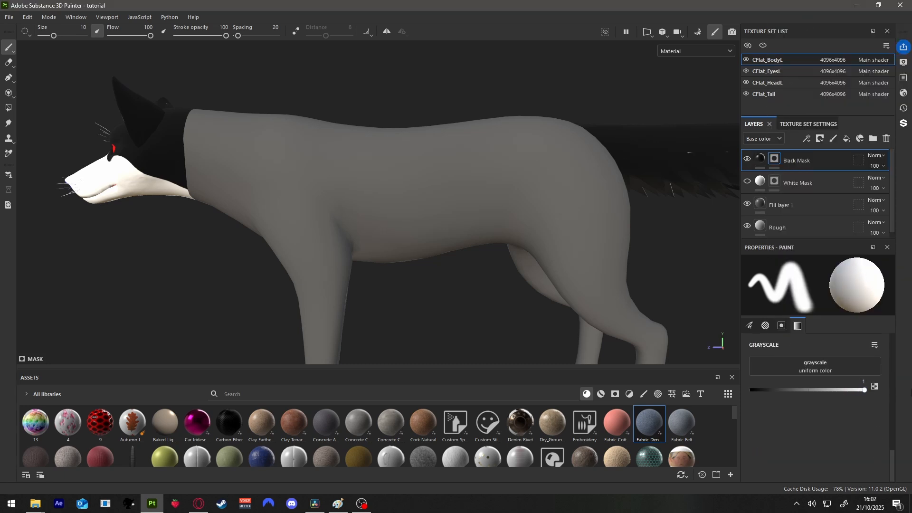
Step: Paint a large black spot with outward strokes on the flank through Black Mask's mask at grayscale 1, and undo the strokes
{"action": "mouse_move", "coordinate": [420, 164]}
{"action": "left_mouse_down"}
{"action": "mouse_move", "coordinate": [380, 190]}
{"action": "mouse_move", "coordinate": [437, 194]}
{"action": "mouse_move", "coordinate": [399, 185]}
{"action": "mouse_move", "coordinate": [454, 172]}
{"action": "mouse_move", "coordinate": [373, 187]}
{"action": "mouse_move", "coordinate": [431, 158]}
{"action": "mouse_move", "coordinate": [468, 200]}
{"action": "left_mouse_up"}
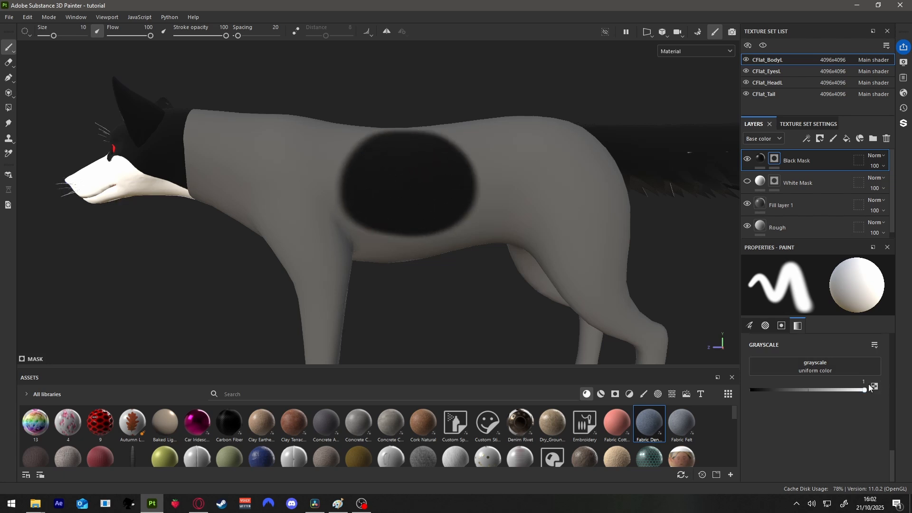
{"action": "mouse_move", "coordinate": [394, 174]}
{"action": "left_mouse_down"}
{"action": "mouse_move", "coordinate": [504, 178]}
{"action": "mouse_move", "coordinate": [338, 180]}
{"action": "mouse_move", "coordinate": [396, 187]}
{"action": "mouse_move", "coordinate": [413, 259]}
{"action": "left_mouse_up"}
{"action": "mouse_move", "coordinate": [492, 270]}
{"action": "left_mouse_down", "text": "alt"}
{"action": "mouse_move", "coordinate": [350, 306]}
{"action": "mouse_move", "coordinate": [426, 269]}
{"action": "mouse_move", "coordinate": [565, 265]}
{"action": "left_mouse_up", "text": "alt"}
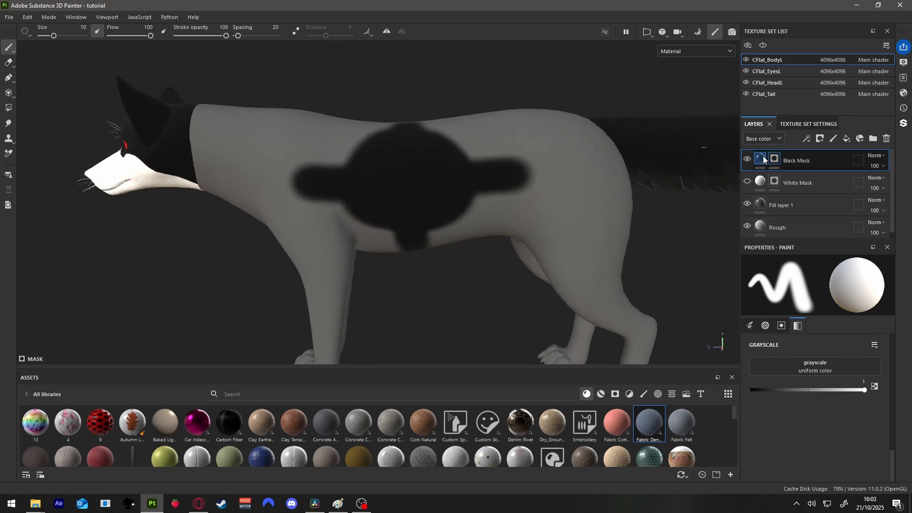
{"action": "key", "text": "ctrl+z"}
{"action": "key", "text": "ctrl+z"}
{"action": "key", "text": "ctrl+z"}
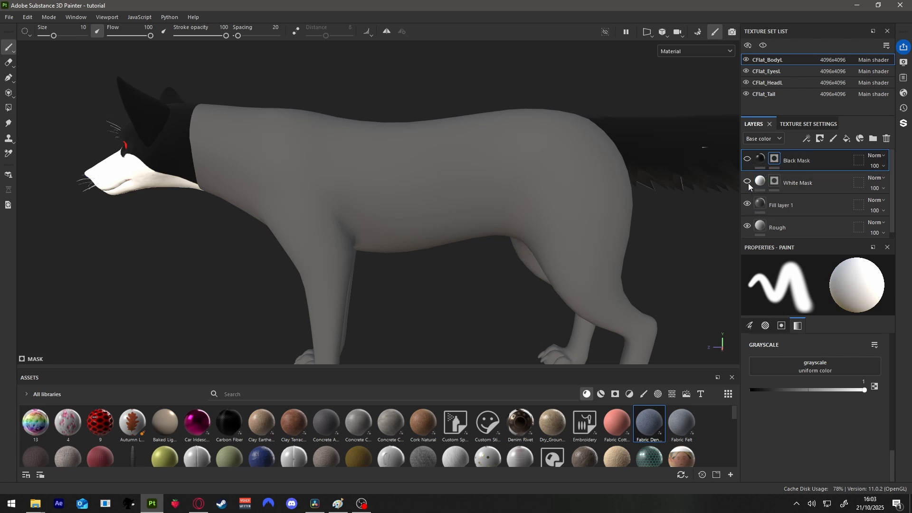
Step: Show the White Mask layer and give it a fresh white mask
{"action": "left_click", "coordinate": [747, 182]}
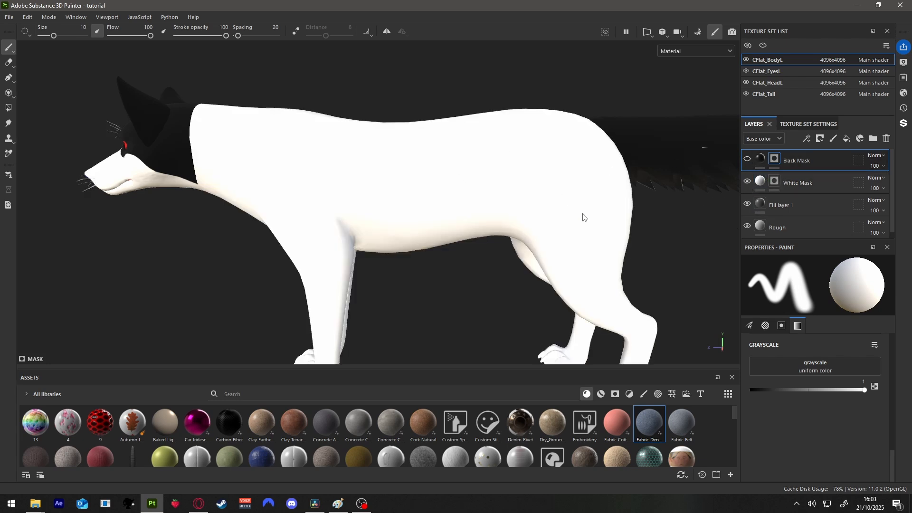
{"action": "right_click", "coordinate": [786, 188]}
{"action": "left_click", "coordinate": [807, 7]}
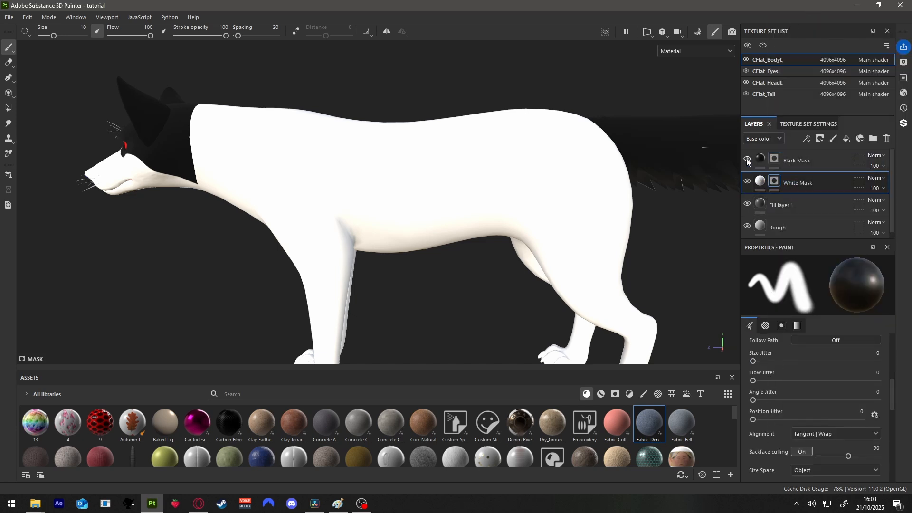
Step: Set the Black Mask layer's base color to red, FF0000
{"action": "left_click", "coordinate": [802, 162]}
{"action": "left_click", "coordinate": [818, 448]}
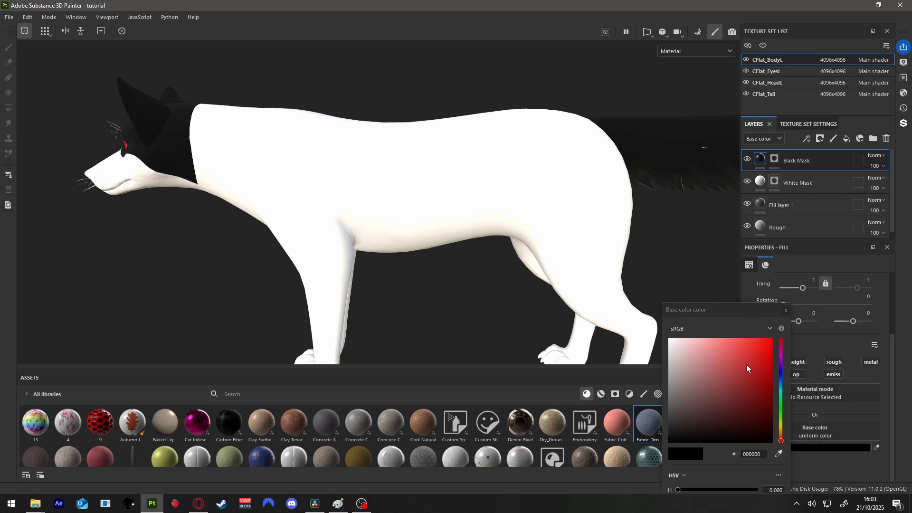
{"action": "left_click_drag", "start_coordinate": [750, 370], "coordinate": [827, 282]}
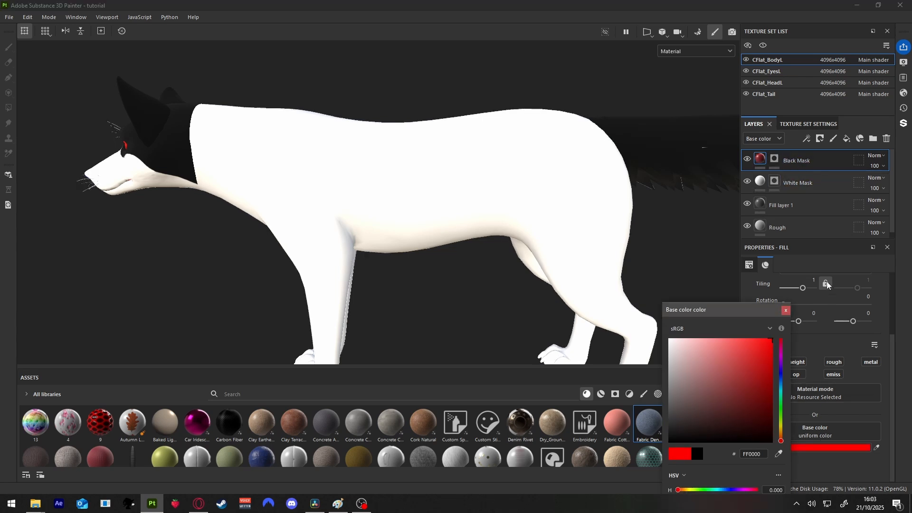
{"action": "left_click", "coordinate": [786, 310]}
Step: Set the White Mask layer's base color to blue, 0007FF
{"action": "left_click", "coordinate": [803, 183]}
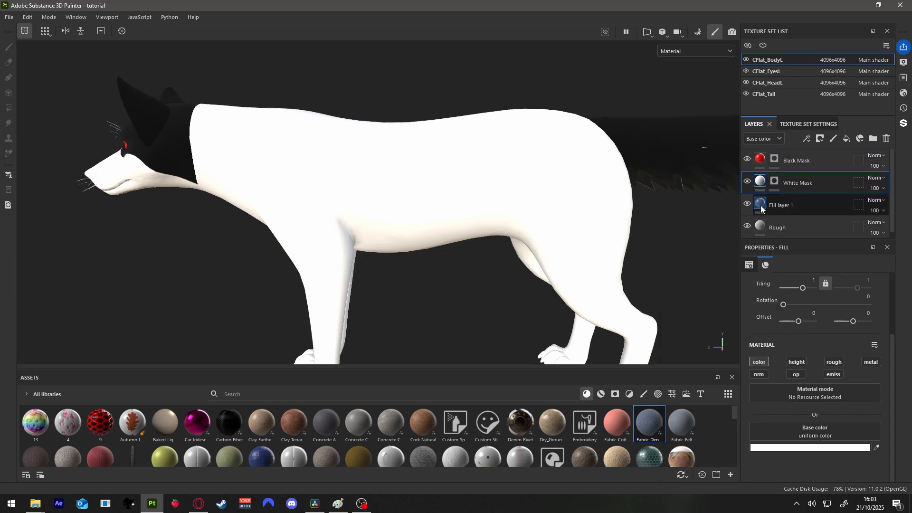
{"action": "left_click", "coordinate": [790, 449]}
{"action": "left_click_drag", "start_coordinate": [783, 381], "coordinate": [805, 300]}
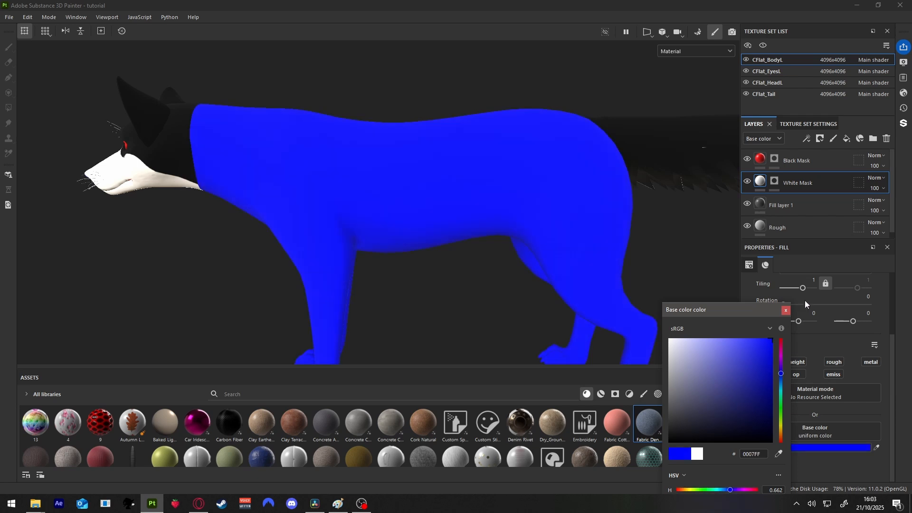
{"action": "left_click", "coordinate": [785, 310]}
Step: With White Mask hidden, paint a red flank patch on Black Mask's mask at grayscale 1 and erase its rear part at grayscale 0
{"action": "left_click", "coordinate": [747, 181]}
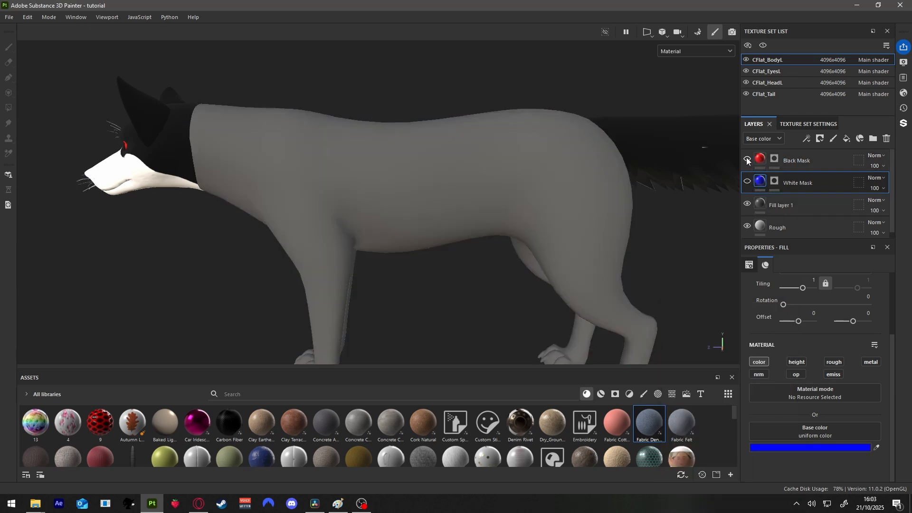
{"action": "left_click", "coordinate": [778, 159]}
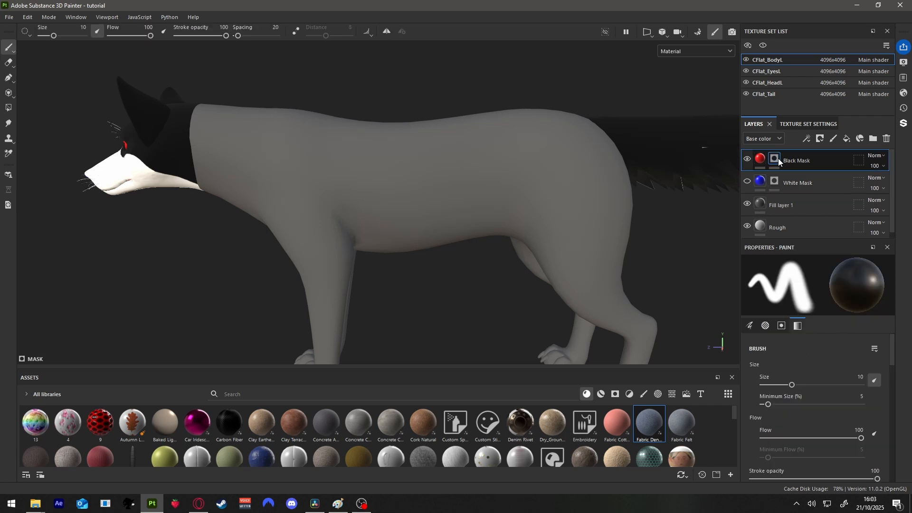
{"action": "scroll", "coordinate": [772, 393], "scroll_direction": "down", "scroll_amount": 3}
{"action": "scroll", "coordinate": [772, 394], "scroll_direction": "down", "scroll_amount": 8}
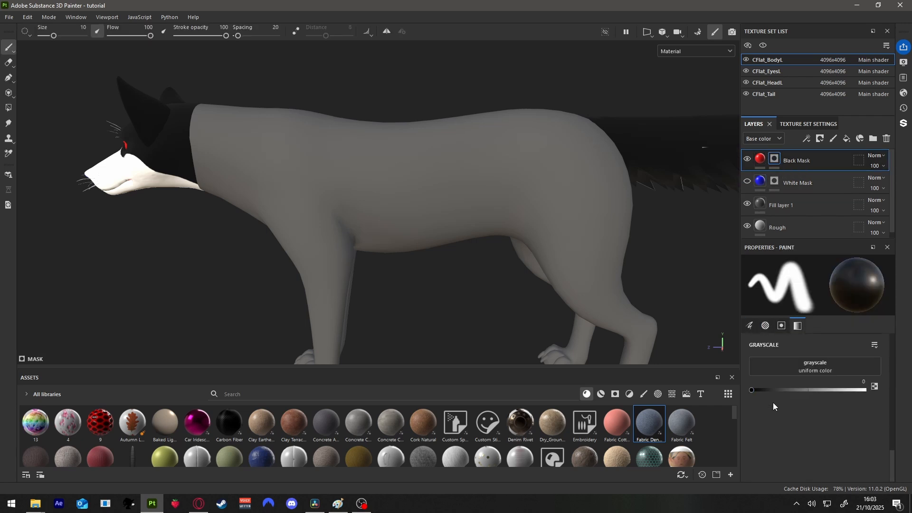
{"action": "left_click_drag", "start_coordinate": [754, 390], "coordinate": [861, 391]}
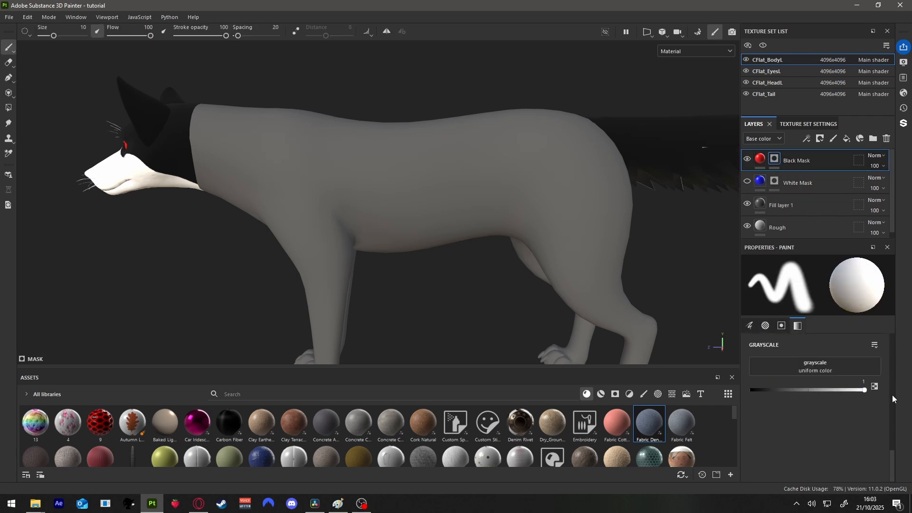
{"action": "mouse_move", "coordinate": [450, 179]}
{"action": "left_mouse_down"}
{"action": "mouse_move", "coordinate": [407, 213]}
{"action": "mouse_move", "coordinate": [418, 190]}
{"action": "mouse_move", "coordinate": [438, 194]}
{"action": "left_mouse_up"}
{"action": "left_click_drag", "start_coordinate": [860, 391], "coordinate": [752, 390]}
{"action": "left_click_drag", "start_coordinate": [498, 160], "coordinate": [483, 203]}
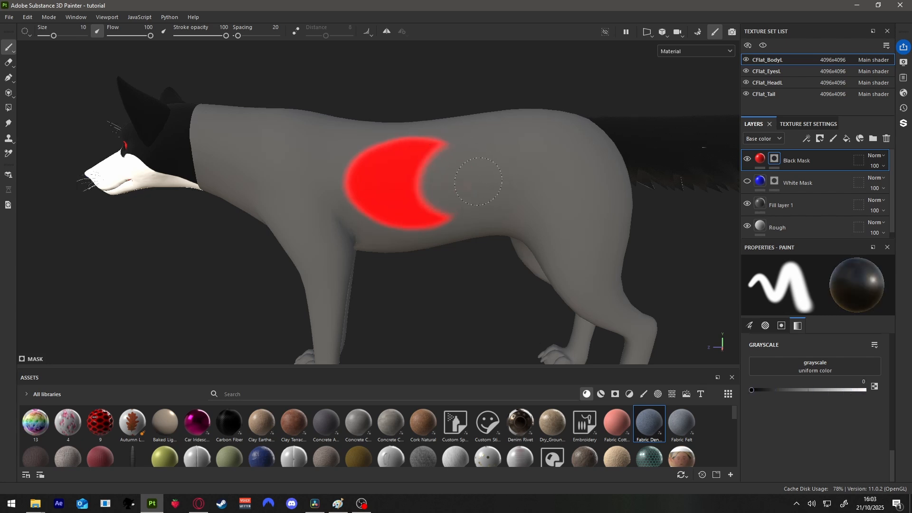
Step: Show the White Mask layer and dab on its mask behind the red patch at grayscale 1
{"action": "left_click", "coordinate": [748, 181]}
{"action": "left_click", "coordinate": [794, 185]}
{"action": "left_click", "coordinate": [777, 182]}
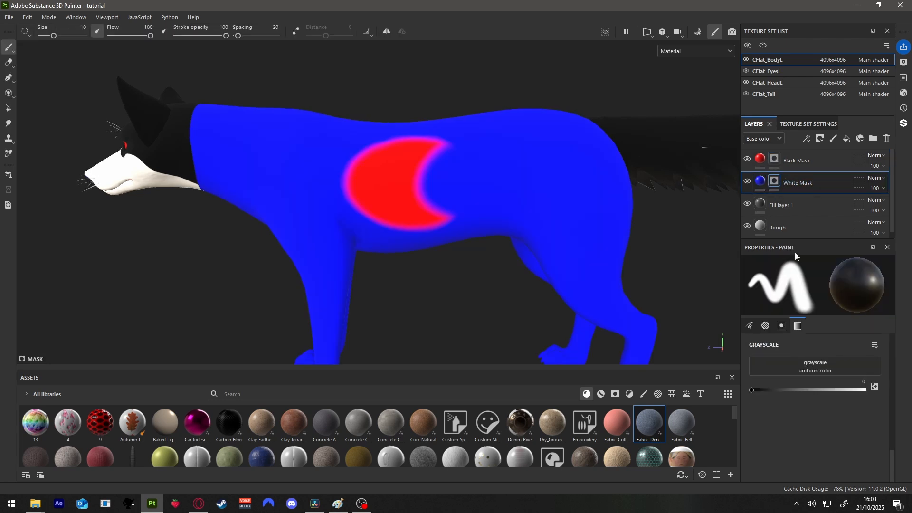
{"action": "left_click_drag", "start_coordinate": [761, 393], "coordinate": [867, 390]}
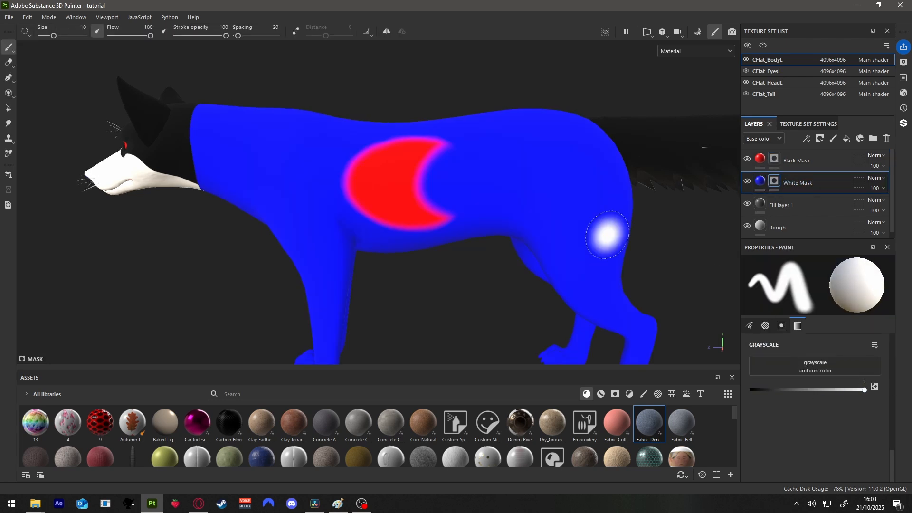
{"action": "left_click", "coordinate": [533, 202]}
Step: Erase blue around the red patch on White Mask's mask at grayscale 0, paint part back at 1, and undo both
{"action": "key", "text": "x"}
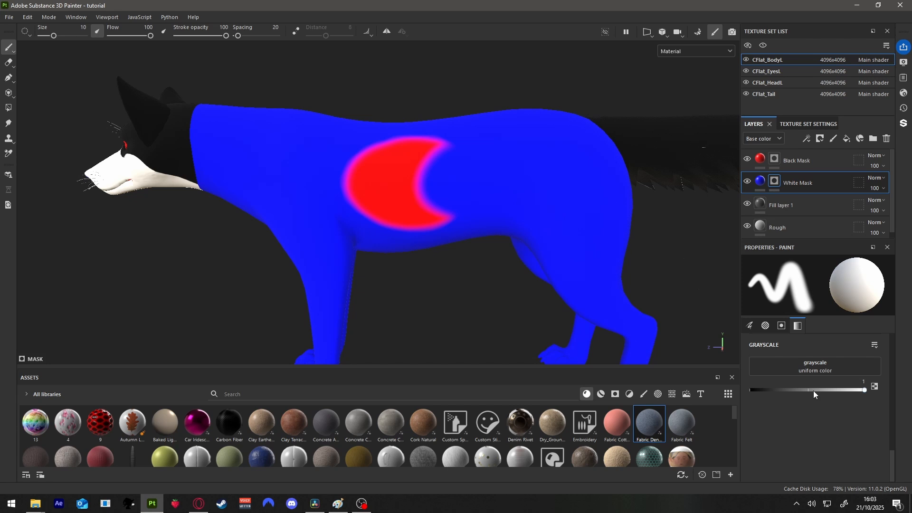
{"action": "left_click", "coordinate": [538, 189]}
{"action": "mouse_move", "coordinate": [538, 188]}
{"action": "left_mouse_down"}
{"action": "mouse_move", "coordinate": [490, 181]}
{"action": "mouse_move", "coordinate": [437, 200]}
{"action": "mouse_move", "coordinate": [468, 161]}
{"action": "mouse_move", "coordinate": [418, 214]}
{"action": "left_mouse_up"}
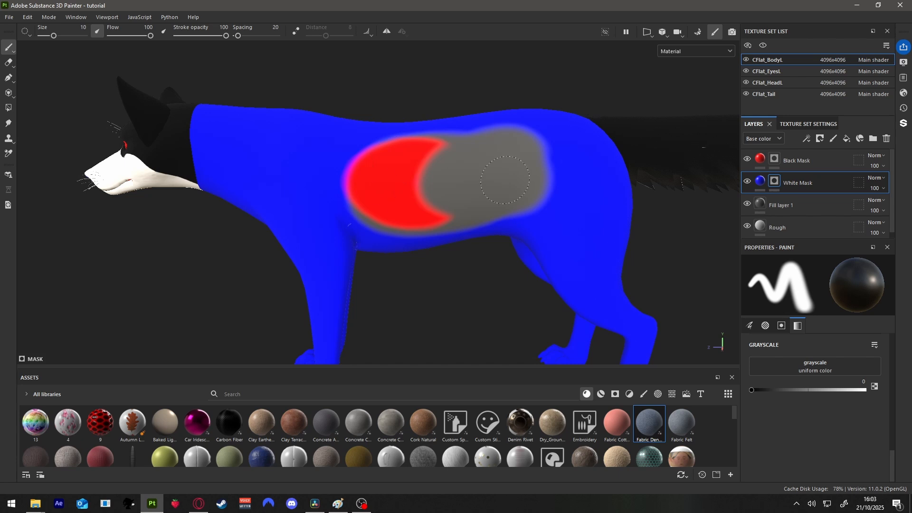
{"action": "left_click_drag", "start_coordinate": [818, 390], "coordinate": [870, 390]}
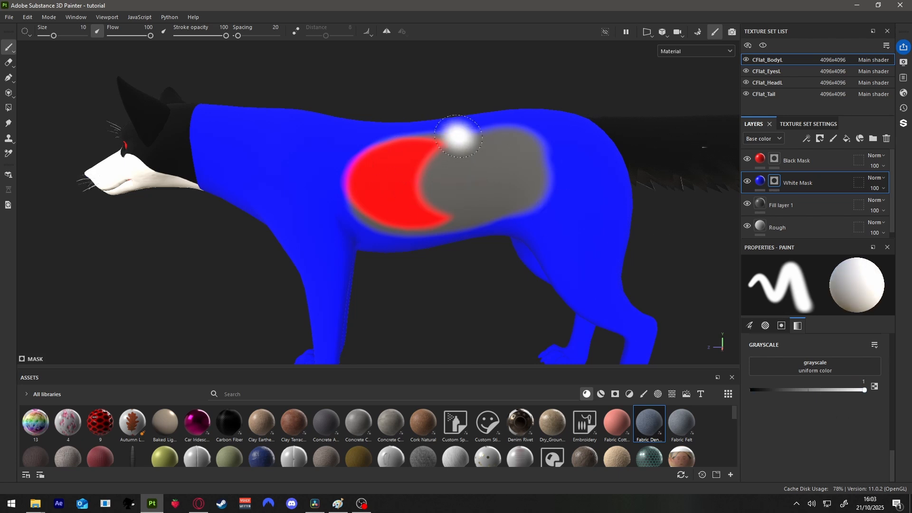
{"action": "mouse_move", "coordinate": [458, 137]}
{"action": "left_mouse_down"}
{"action": "mouse_move", "coordinate": [489, 214]}
{"action": "mouse_move", "coordinate": [504, 143]}
{"action": "mouse_move", "coordinate": [537, 189]}
{"action": "mouse_move", "coordinate": [539, 133]}
{"action": "left_mouse_up"}
{"action": "left_click_drag", "start_coordinate": [480, 249], "coordinate": [523, 260], "text": "alt"}
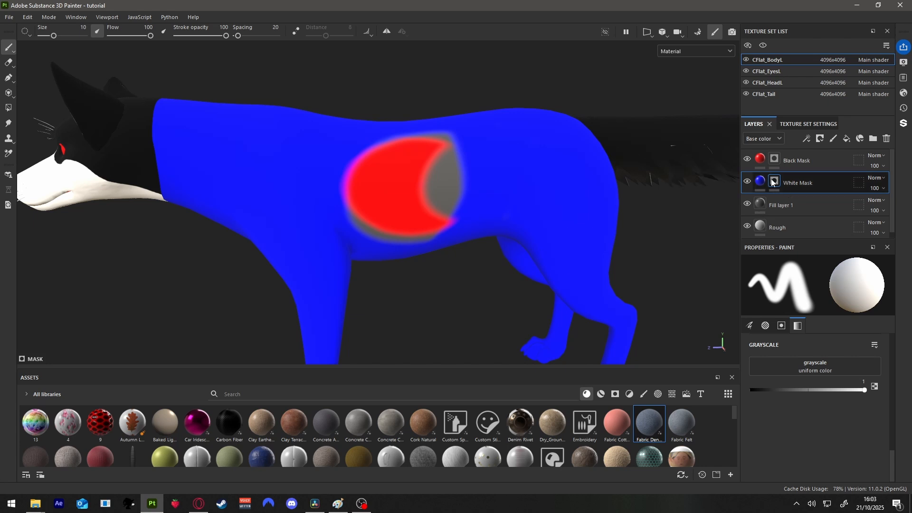
{"action": "key", "text": "ctrl+z"}
{"action": "key", "text": "ctrl+z"}
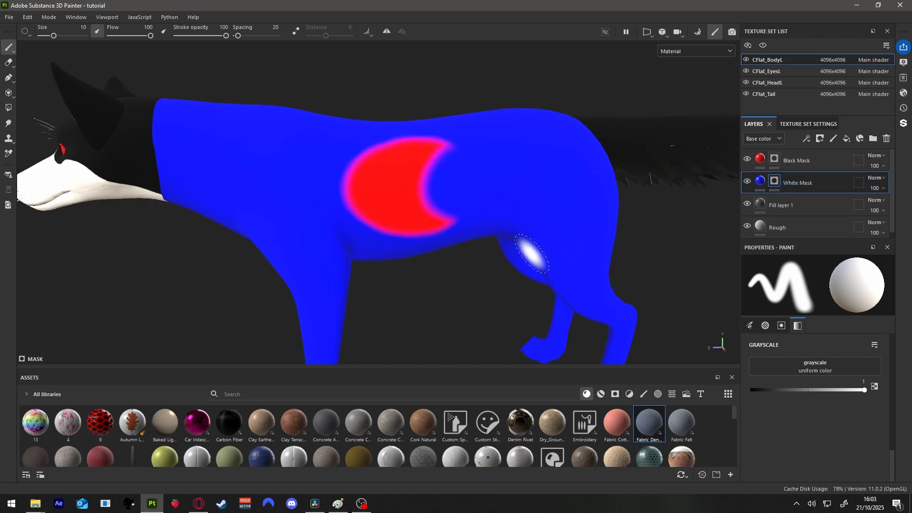
Step: Toggle the White Mask layer off and on again, and hide the Black Mask layer
{"action": "left_click", "coordinate": [747, 181]}
{"action": "left_click", "coordinate": [747, 181]}
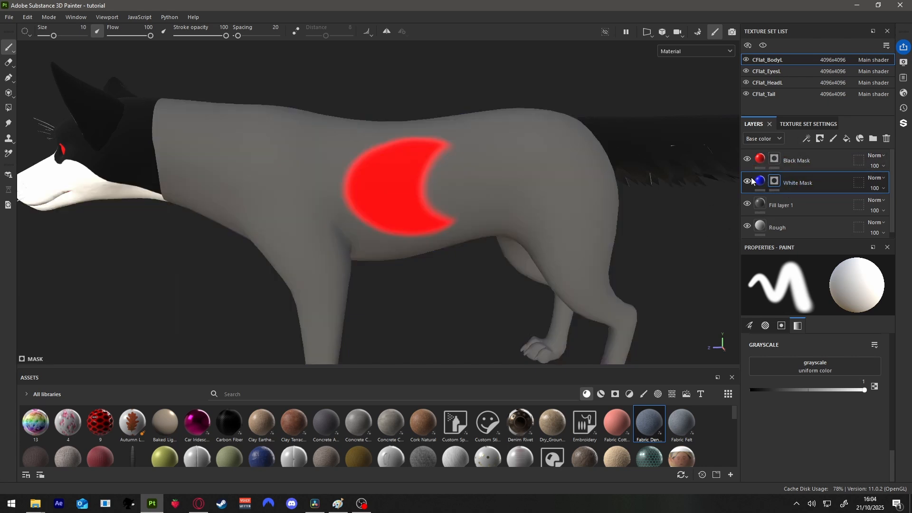
{"action": "left_click", "coordinate": [747, 159]}
Step: Isolate the CFlat_BodyL texture set with the legs and paws in view, and give the White Mask layer a fresh white mask
{"action": "scroll", "coordinate": [475, 251], "scroll_direction": "up", "scroll_amount": 2}
{"action": "middle_click_drag", "start_coordinate": [472, 259], "coordinate": [505, 114], "text": "alt"}
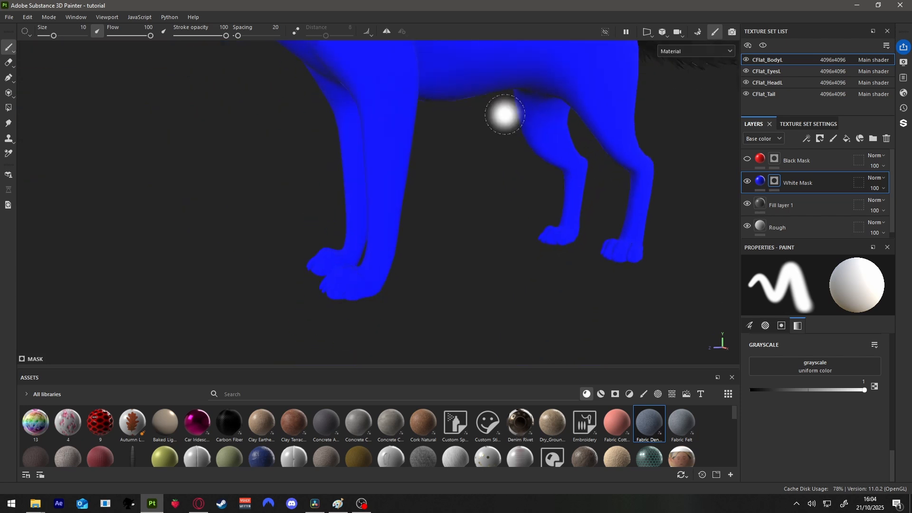
{"action": "left_click_drag", "start_coordinate": [505, 114], "coordinate": [492, 150], "text": "alt"}
{"action": "middle_click_drag", "start_coordinate": [493, 151], "coordinate": [490, 195], "text": "alt"}
{"action": "scroll", "coordinate": [490, 203], "scroll_direction": "down", "scroll_amount": 2}
{"action": "mouse_move", "coordinate": [474, 223]}
{"action": "left_mouse_down", "text": "alt"}
{"action": "mouse_move", "coordinate": [484, 198]}
{"action": "mouse_move", "coordinate": [556, 193]}
{"action": "left_mouse_up", "text": "alt"}
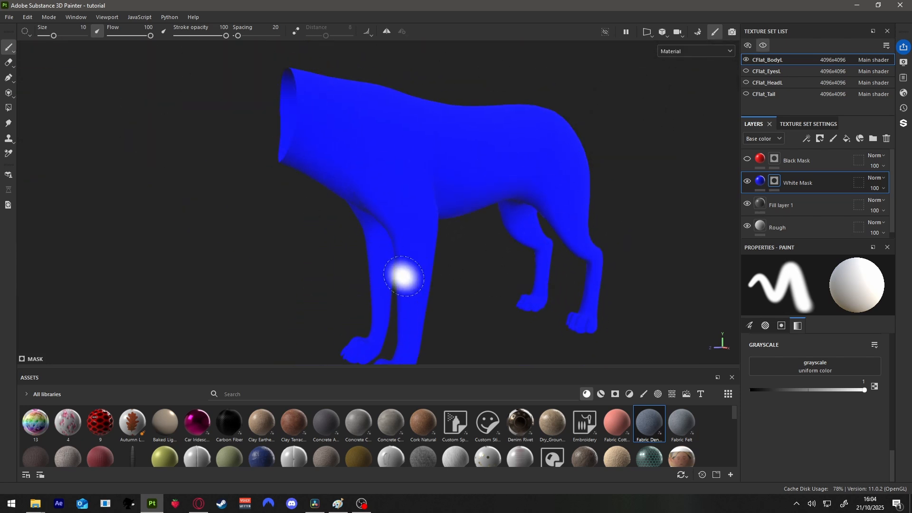
{"action": "mouse_move", "coordinate": [401, 275]}
{"action": "left_mouse_down", "text": "alt"}
{"action": "mouse_move", "coordinate": [521, 281]}
{"action": "mouse_move", "coordinate": [394, 275]}
{"action": "mouse_move", "coordinate": [452, 289]}
{"action": "mouse_move", "coordinate": [448, 269]}
{"action": "mouse_move", "coordinate": [475, 295]}
{"action": "mouse_move", "coordinate": [439, 334]}
{"action": "left_mouse_up", "text": "alt"}
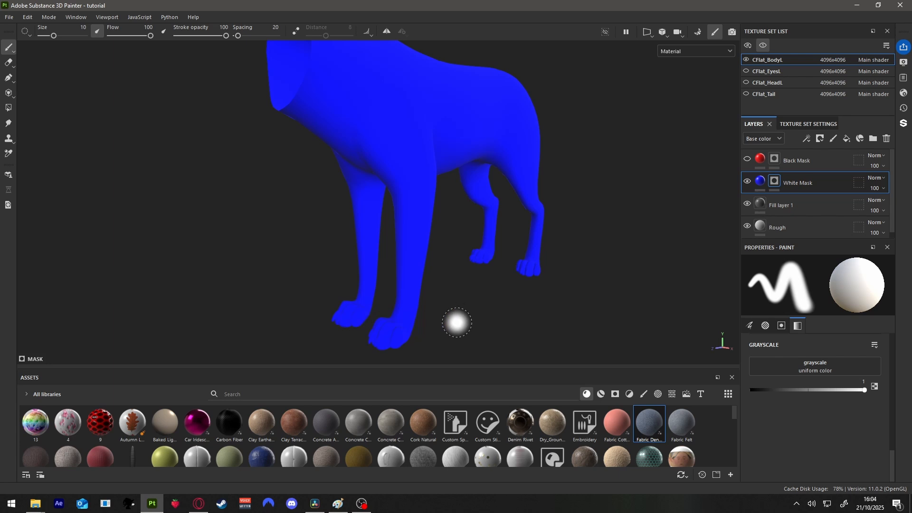
{"action": "left_click_drag", "start_coordinate": [487, 320], "coordinate": [460, 305], "text": "alt"}
{"action": "middle_click_drag", "start_coordinate": [458, 313], "coordinate": [492, 274], "text": "alt"}
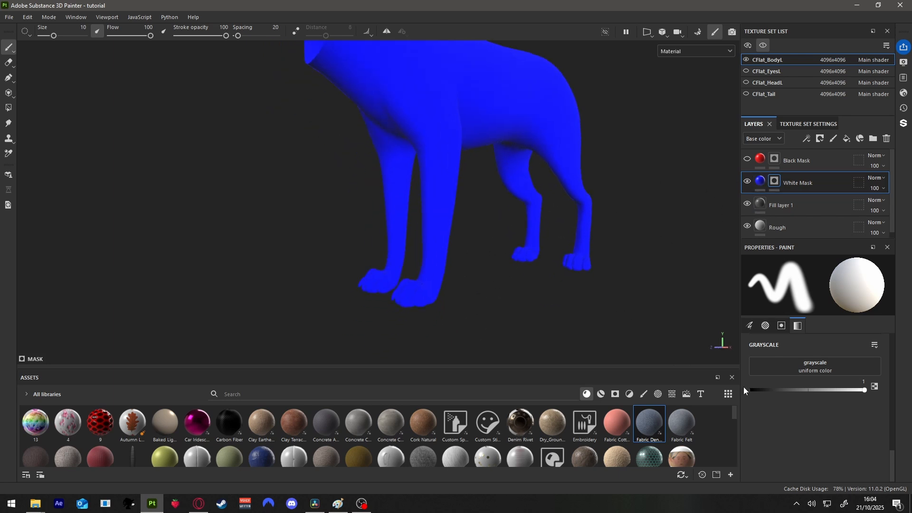
{"action": "middle_click_drag", "start_coordinate": [553, 252], "coordinate": [542, 281], "text": "alt"}
{"action": "right_click", "coordinate": [796, 179]}
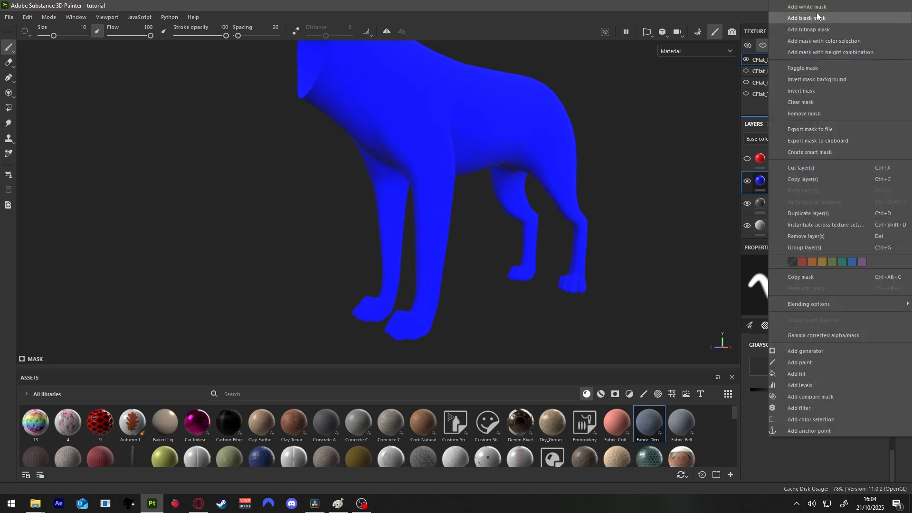
{"action": "left_click", "coordinate": [816, 12]}
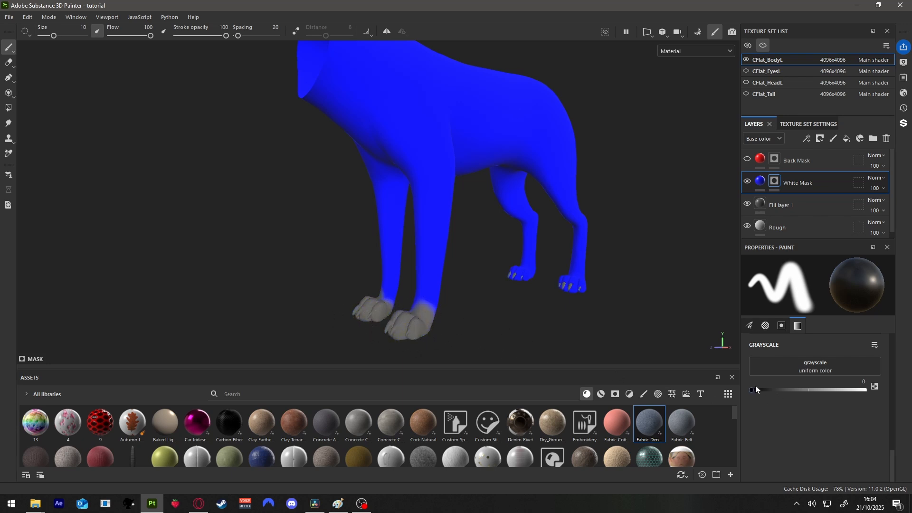
Step: Keep the mask brush at grayscale 0, view the 0-off and 1-on diagram in Paint, and return to Substance 3D Painter
{"action": "left_click_drag", "start_coordinate": [752, 390], "coordinate": [717, 403]}
{"action": "left_click", "coordinate": [339, 504]}
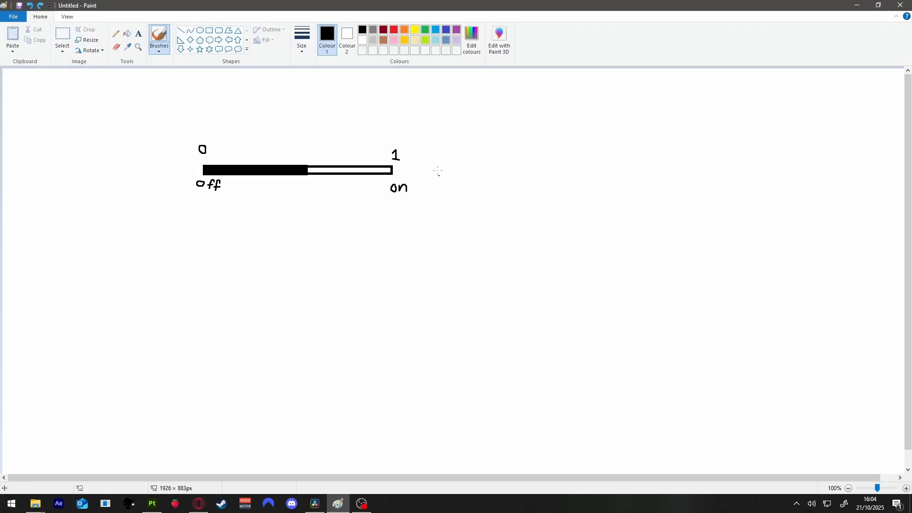
{"action": "left_click", "coordinate": [339, 505]}
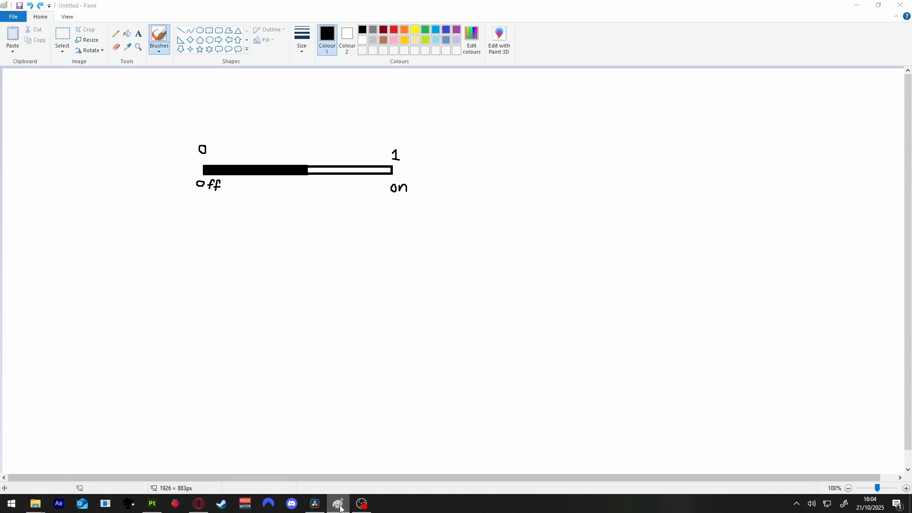
Step: Finish erasing the blue all around both front paws on White Mask's mask at grayscale 0
{"action": "mouse_move", "coordinate": [460, 355]}
{"action": "left_mouse_down", "text": "alt"}
{"action": "mouse_move", "coordinate": [485, 340]}
{"action": "mouse_move", "coordinate": [570, 328]}
{"action": "left_mouse_up", "text": "alt"}
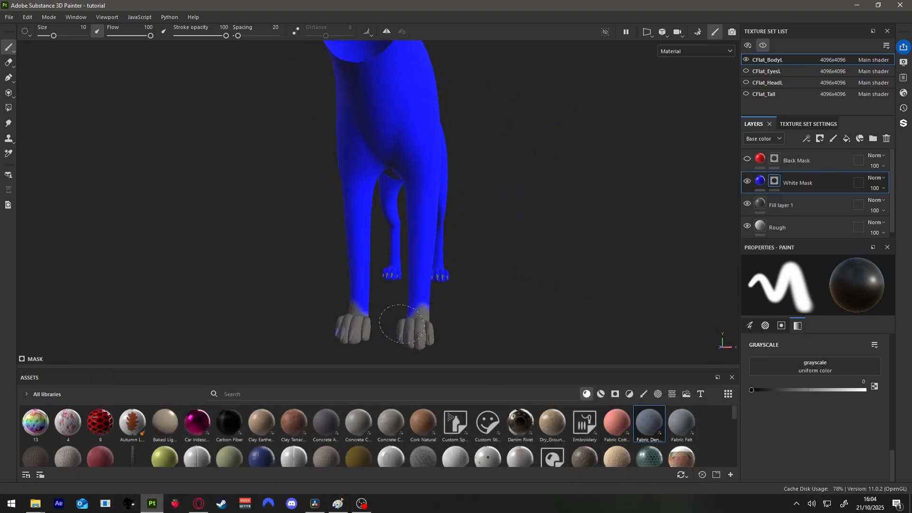
{"action": "left_click_drag", "start_coordinate": [408, 325], "coordinate": [677, 305], "text": "alt"}
{"action": "left_click_drag", "start_coordinate": [458, 332], "coordinate": [573, 327], "text": "alt"}
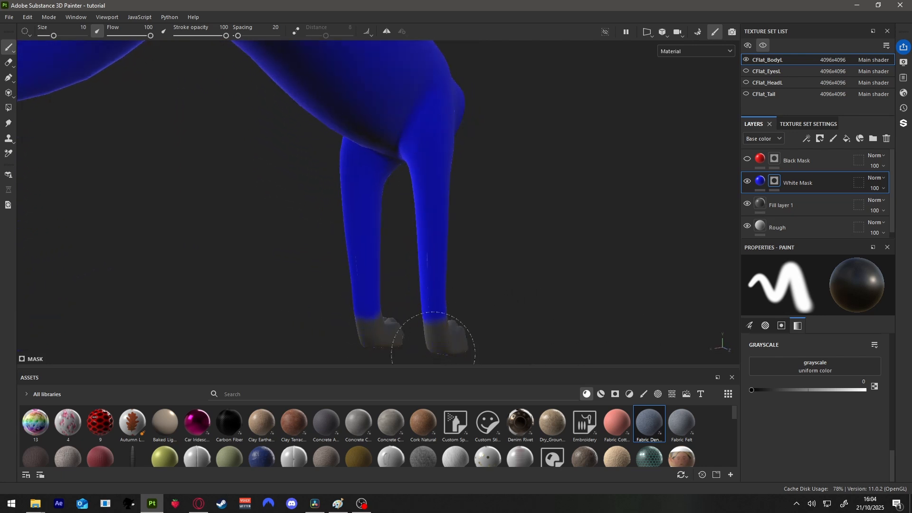
{"action": "left_click_drag", "start_coordinate": [433, 338], "coordinate": [519, 265], "text": "alt"}
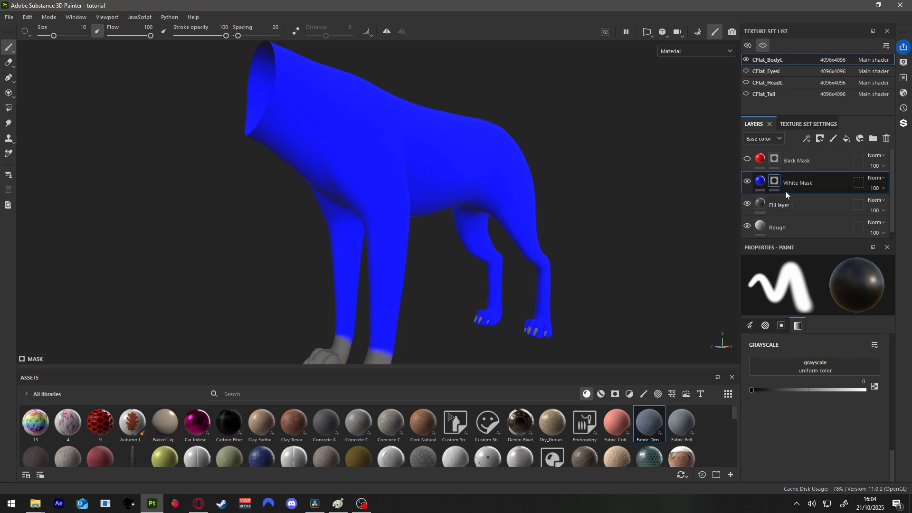
Step: Hide the White Mask layer and show the Black Mask layer
{"action": "left_click", "coordinate": [747, 181]}
{"action": "left_click", "coordinate": [747, 159]}
{"action": "left_click_drag", "start_coordinate": [570, 193], "coordinate": [637, 207], "text": "alt"}
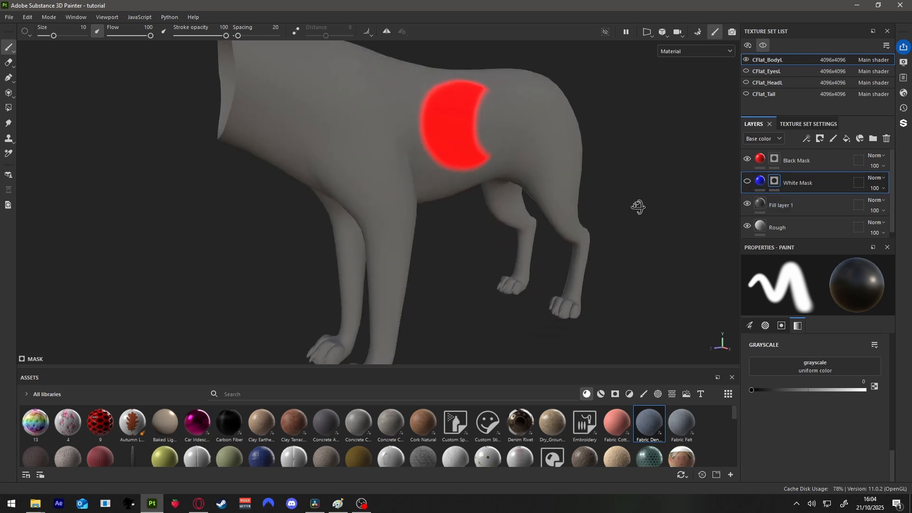
Step: Replace the painted mask on the Black Mask layer with a fresh black mask
{"action": "left_click", "coordinate": [795, 161]}
{"action": "right_click", "coordinate": [798, 159]}
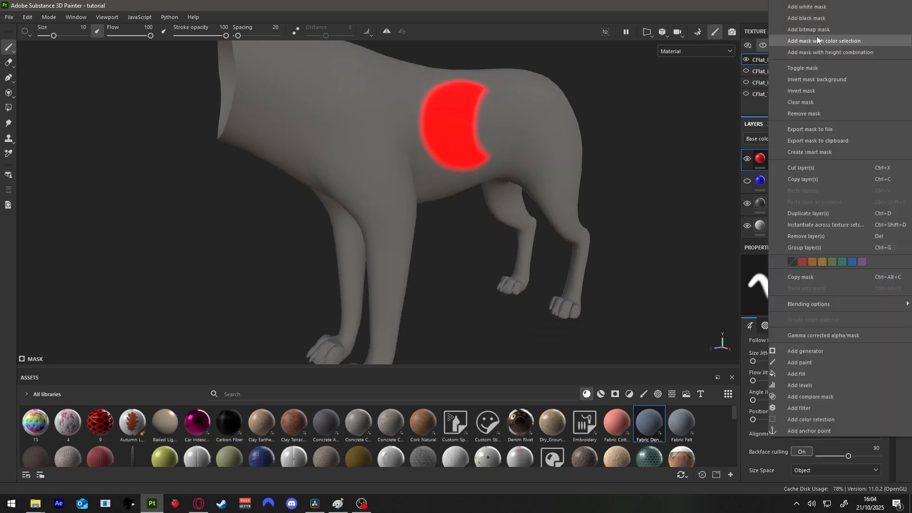
{"action": "left_click", "coordinate": [758, 182]}
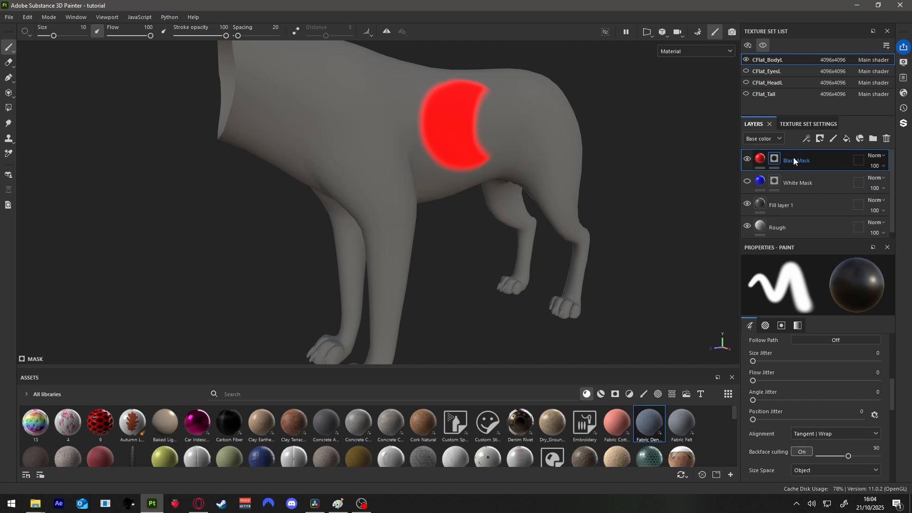
{"action": "right_click", "coordinate": [793, 158]}
{"action": "left_click", "coordinate": [817, 21]}
{"action": "left_click_drag", "start_coordinate": [565, 138], "coordinate": [523, 147], "text": "alt"}
{"action": "middle_click_drag", "start_coordinate": [522, 147], "coordinate": [521, 174], "text": "alt"}
Step: Show the White Mask layer and paint both front paws and lower legs red on Black Mask's mask at grayscale 1
{"action": "left_click", "coordinate": [761, 164]}
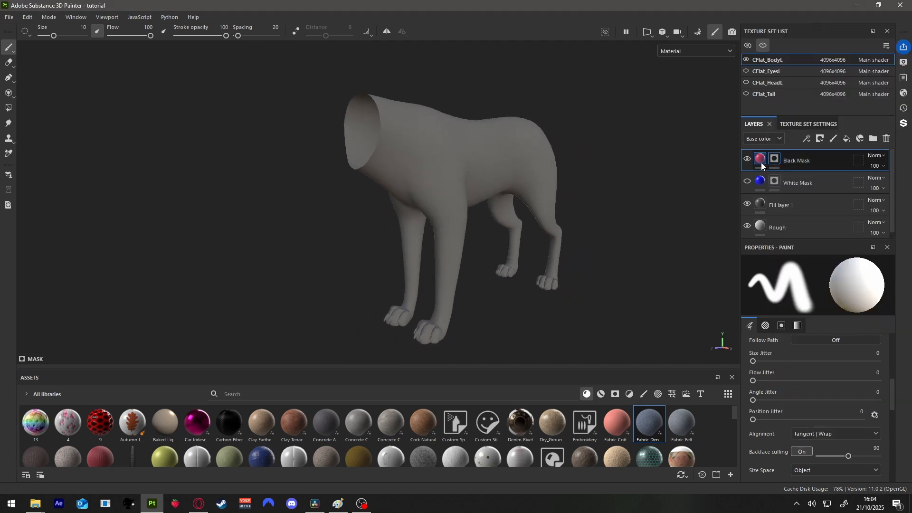
{"action": "left_click_drag", "start_coordinate": [642, 229], "coordinate": [609, 214], "text": "alt"}
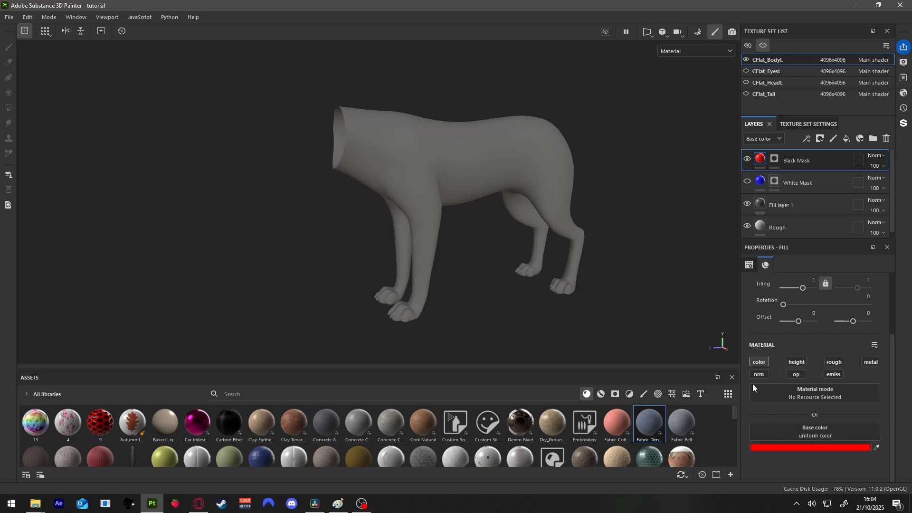
{"action": "left_click_drag", "start_coordinate": [594, 305], "coordinate": [489, 301], "text": "alt"}
{"action": "middle_click_drag", "start_coordinate": [488, 301], "coordinate": [492, 254], "text": "alt"}
{"action": "left_click_drag", "start_coordinate": [491, 254], "coordinate": [510, 250], "text": "alt"}
{"action": "scroll", "coordinate": [475, 266], "scroll_direction": "up", "scroll_amount": 3}
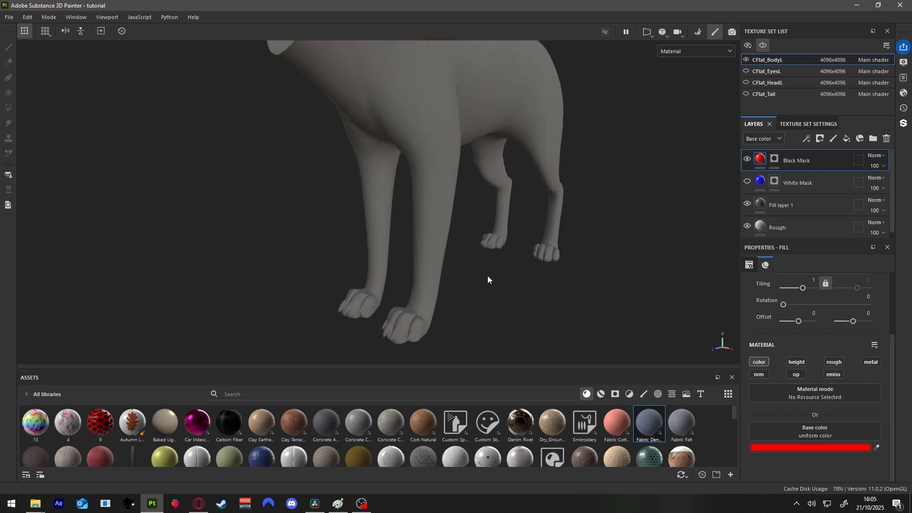
{"action": "mouse_move", "coordinate": [488, 280]}
{"action": "middle_mouse_down", "text": "alt"}
{"action": "mouse_move", "coordinate": [500, 255]}
{"action": "mouse_move", "coordinate": [496, 264]}
{"action": "middle_mouse_up", "text": "alt"}
{"action": "left_click", "coordinate": [747, 182]}
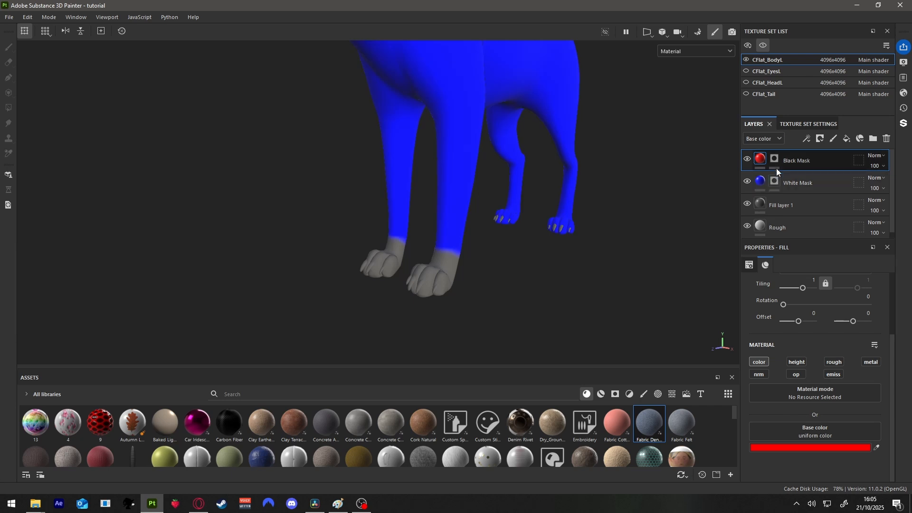
{"action": "left_click", "coordinate": [776, 159]}
{"action": "scroll", "coordinate": [814, 415], "scroll_direction": "down", "scroll_amount": 5}
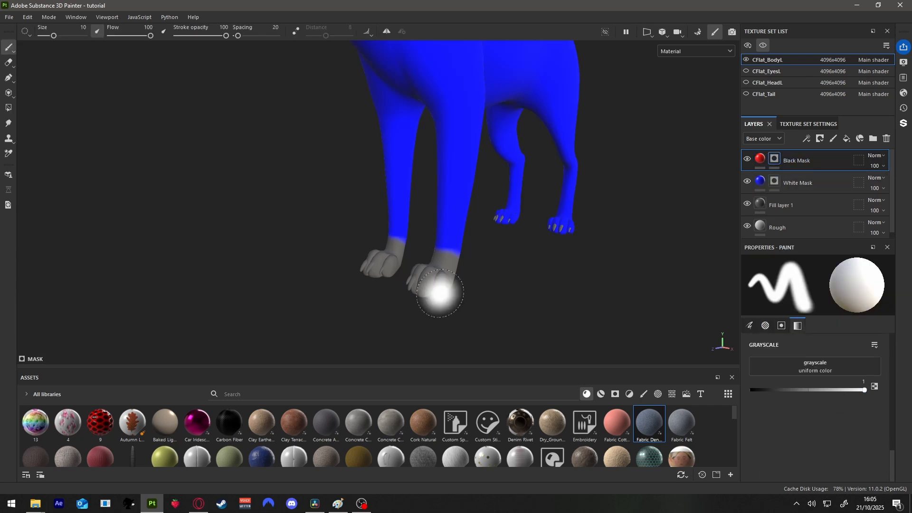
{"action": "mouse_move", "coordinate": [436, 291]}
{"action": "left_mouse_down"}
{"action": "mouse_move", "coordinate": [370, 261]}
{"action": "mouse_move", "coordinate": [376, 226]}
{"action": "mouse_move", "coordinate": [332, 255]}
{"action": "mouse_move", "coordinate": [452, 216]}
{"action": "mouse_move", "coordinate": [469, 240]}
{"action": "mouse_move", "coordinate": [405, 220]}
{"action": "mouse_move", "coordinate": [457, 203]}
{"action": "mouse_move", "coordinate": [614, 280]}
{"action": "mouse_move", "coordinate": [550, 241]}
{"action": "mouse_move", "coordinate": [622, 240]}
{"action": "mouse_move", "coordinate": [622, 259]}
{"action": "mouse_move", "coordinate": [342, 263]}
{"action": "mouse_move", "coordinate": [527, 270]}
{"action": "mouse_move", "coordinate": [280, 265]}
{"action": "mouse_move", "coordinate": [456, 192]}
{"action": "mouse_move", "coordinate": [584, 218]}
{"action": "mouse_move", "coordinate": [539, 220]}
{"action": "mouse_move", "coordinate": [619, 281]}
{"action": "mouse_move", "coordinate": [527, 234]}
{"action": "mouse_move", "coordinate": [546, 264]}
{"action": "mouse_move", "coordinate": [418, 273]}
{"action": "mouse_move", "coordinate": [549, 271]}
{"action": "mouse_move", "coordinate": [586, 285]}
{"action": "mouse_move", "coordinate": [518, 275]}
{"action": "mouse_move", "coordinate": [689, 266]}
{"action": "mouse_move", "coordinate": [484, 285]}
{"action": "left_mouse_up"}
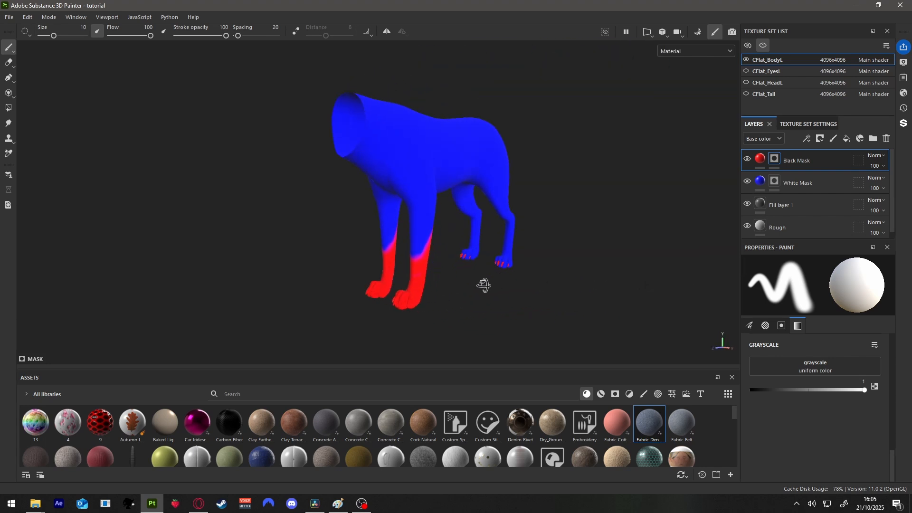
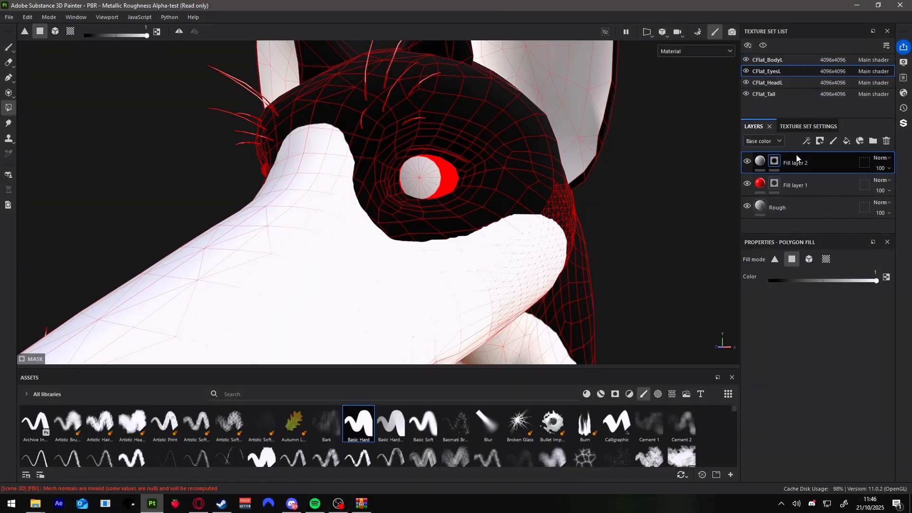
Step: Move Fill layer 2 of the CFlat_EyesL texture set below the red Fill layer 1 and set its base color to 000000
{"action": "left_click", "coordinate": [795, 194]}
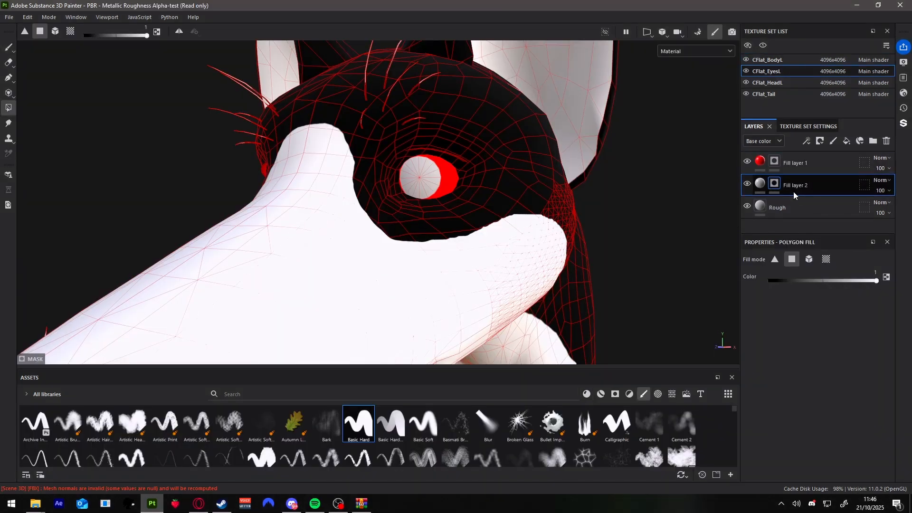
{"action": "left_click_drag", "start_coordinate": [370, 138], "coordinate": [473, 209]}
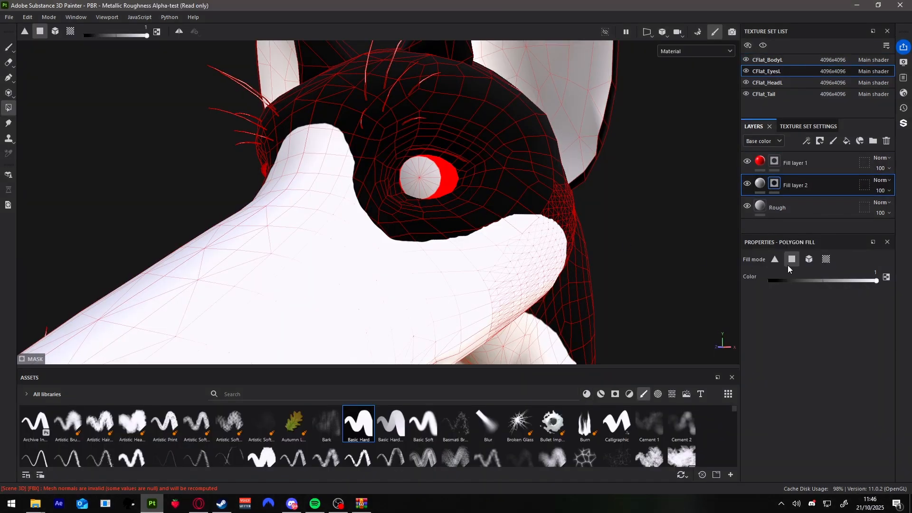
{"action": "left_click", "coordinate": [767, 187]}
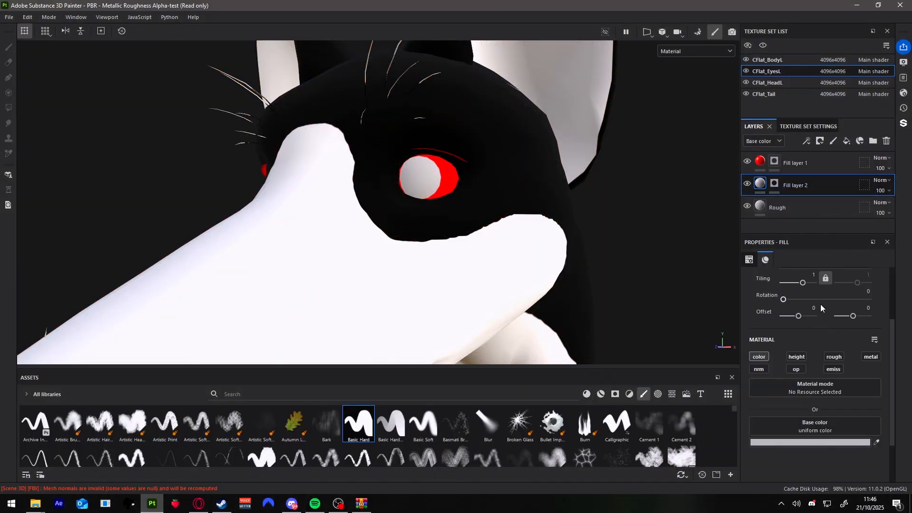
{"action": "left_click", "coordinate": [824, 443]}
{"action": "left_click_drag", "start_coordinate": [732, 421], "coordinate": [656, 466]}
{"action": "scroll", "coordinate": [506, 245], "scroll_direction": "down", "scroll_amount": 5}
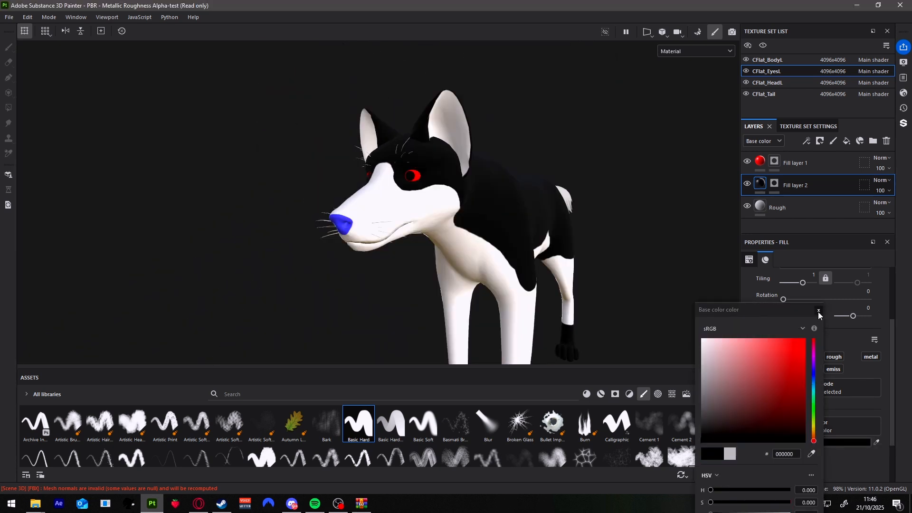
{"action": "left_click", "coordinate": [819, 311]}
Step: Inspect the textured canine's face, markings, paws and tail from several angles
{"action": "left_click_drag", "start_coordinate": [555, 257], "coordinate": [527, 221], "text": "alt"}
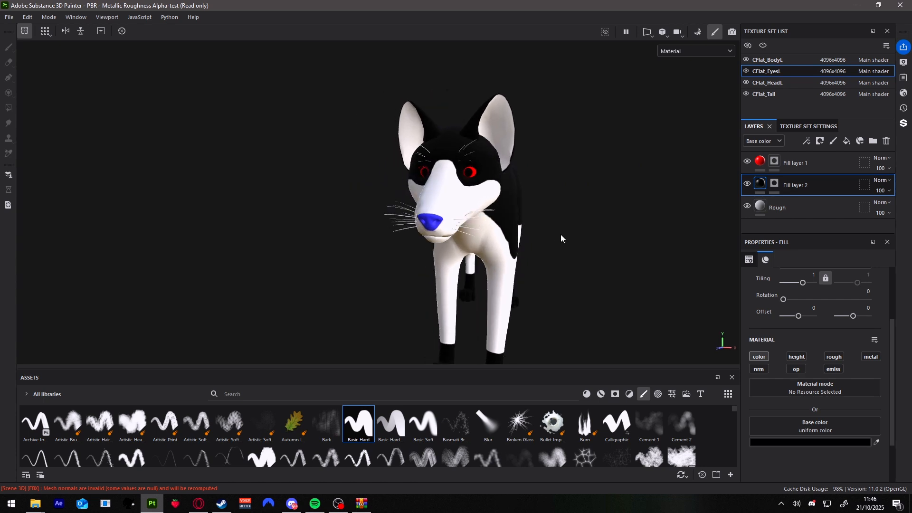
{"action": "left_click_drag", "start_coordinate": [603, 252], "coordinate": [448, 245], "text": "alt"}
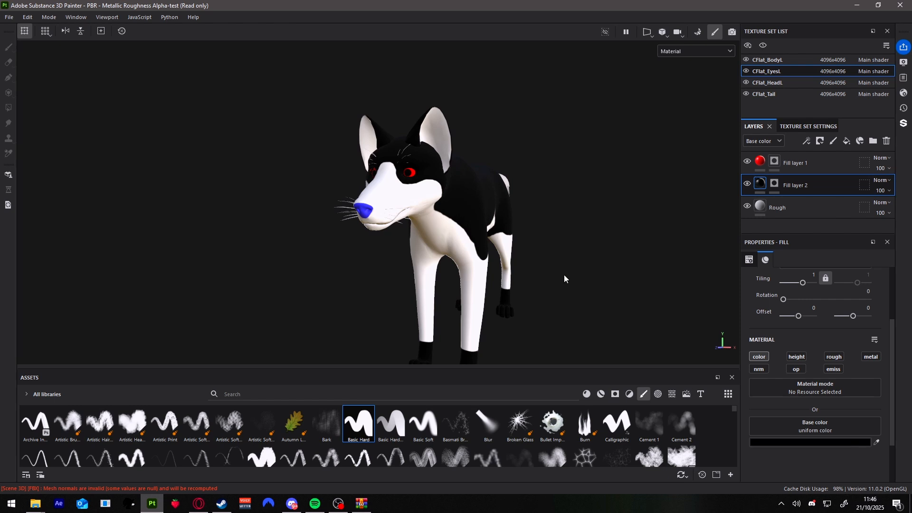
{"action": "left_click_drag", "start_coordinate": [604, 291], "coordinate": [460, 149], "text": "alt"}
{"action": "left_click_drag", "start_coordinate": [383, 219], "coordinate": [443, 223], "text": "alt"}
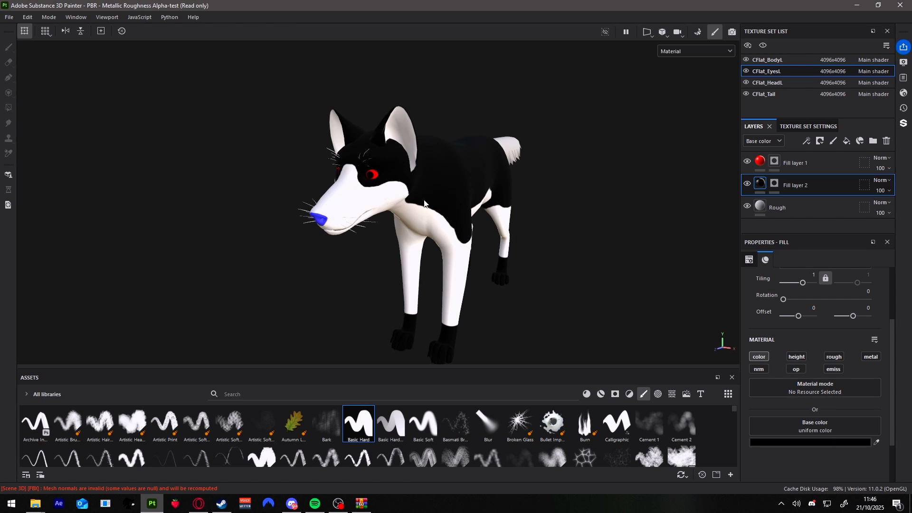
{"action": "mouse_move", "coordinate": [433, 214]}
{"action": "left_mouse_down", "text": "alt"}
{"action": "mouse_move", "coordinate": [406, 179]}
{"action": "mouse_move", "coordinate": [458, 204]}
{"action": "mouse_move", "coordinate": [423, 197]}
{"action": "mouse_move", "coordinate": [456, 222]}
{"action": "mouse_move", "coordinate": [437, 228]}
{"action": "left_mouse_up", "text": "alt"}
Step: Browse the brush assets down to the fur brushes and select the Fur Soft brush, with the head and shoulder in view
{"action": "scroll", "coordinate": [451, 431], "scroll_direction": "down", "scroll_amount": 5}
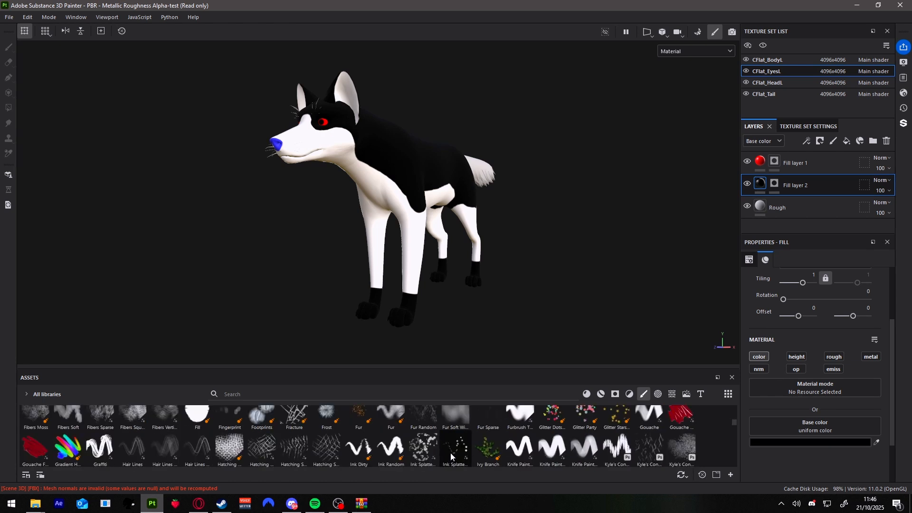
{"action": "left_click", "coordinate": [450, 431]}
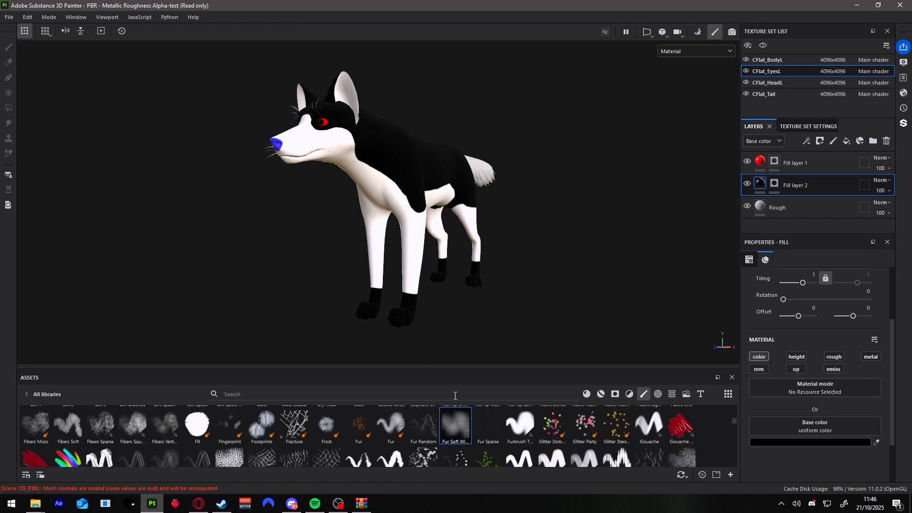
{"action": "scroll", "coordinate": [400, 179], "scroll_direction": "up", "scroll_amount": 5}
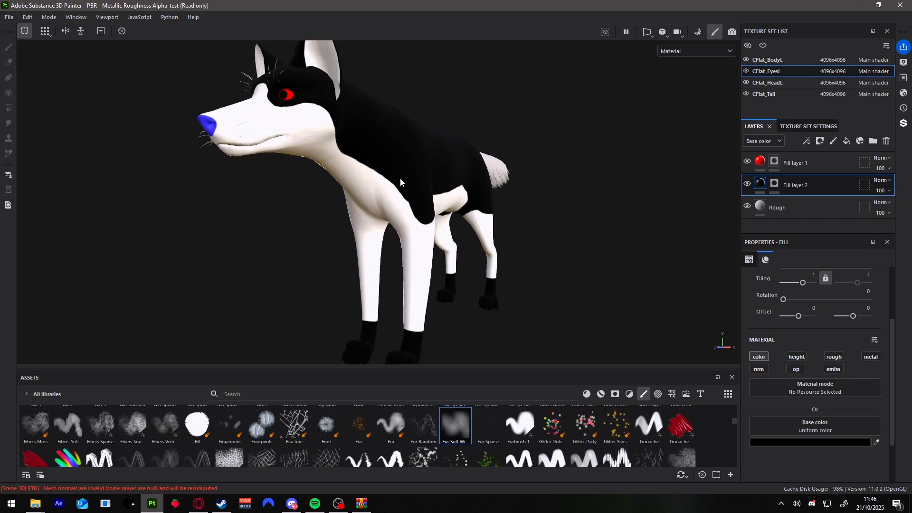
{"action": "middle_click_drag", "start_coordinate": [401, 181], "coordinate": [414, 253], "text": "alt"}
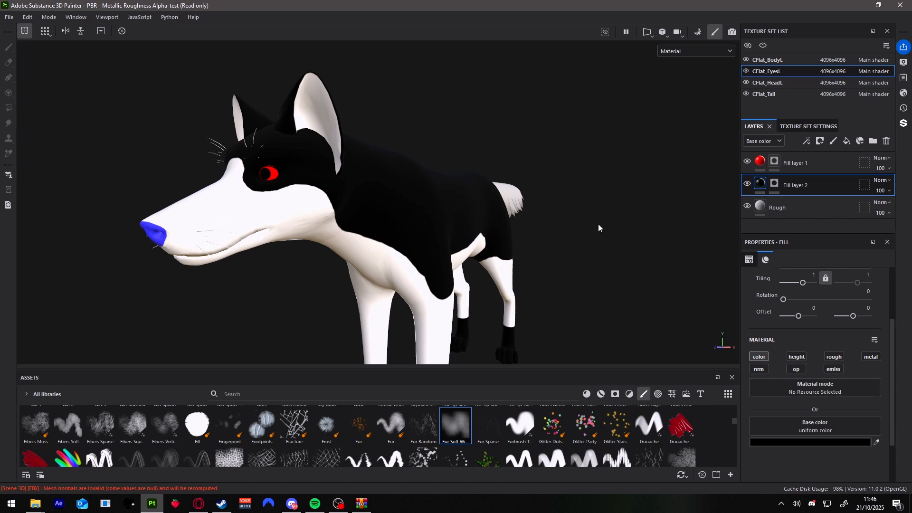
Step: Add a new fill layer with a black mask on top of the CFlat_BodyL texture set's layers
{"action": "left_click", "coordinate": [779, 60]}
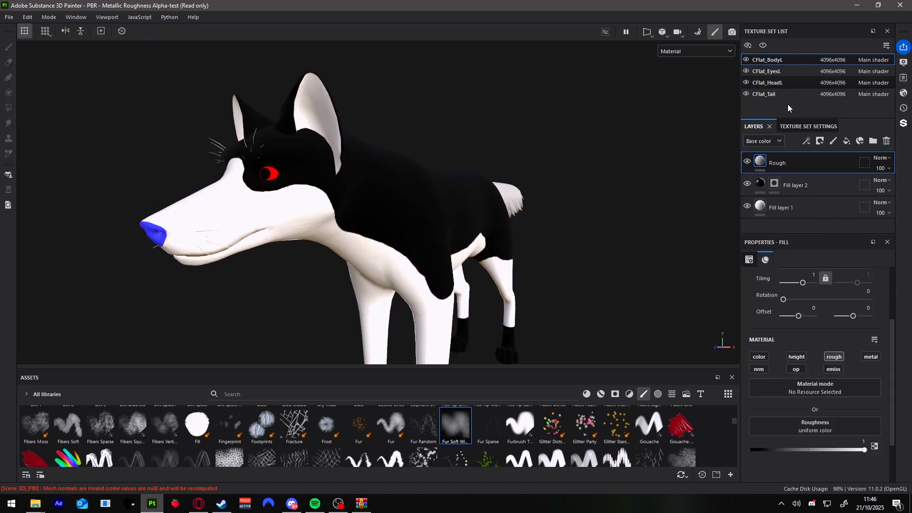
{"action": "left_click", "coordinate": [847, 143]}
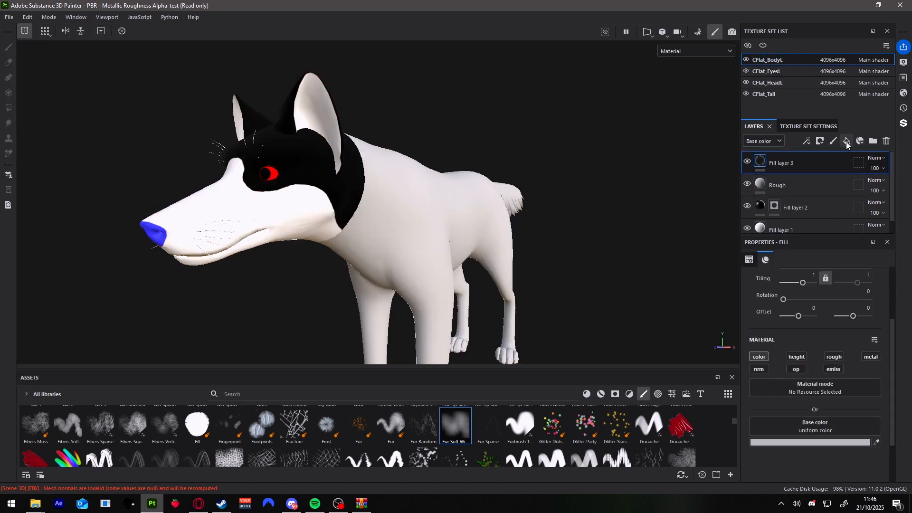
{"action": "right_click", "coordinate": [771, 172]}
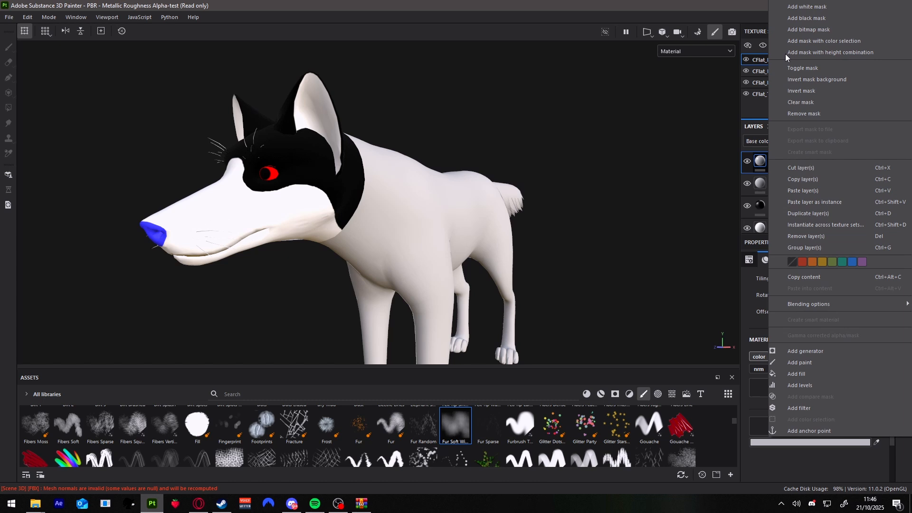
{"action": "left_click", "coordinate": [814, 19]}
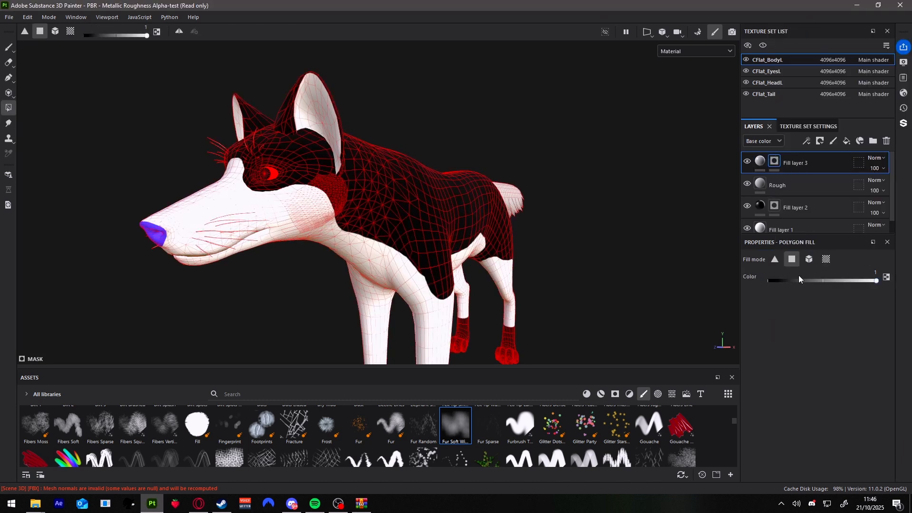
Step: Set the base color of Fill layer 3 to bright red
{"action": "left_click", "coordinate": [760, 161]}
{"action": "left_click", "coordinate": [817, 443]}
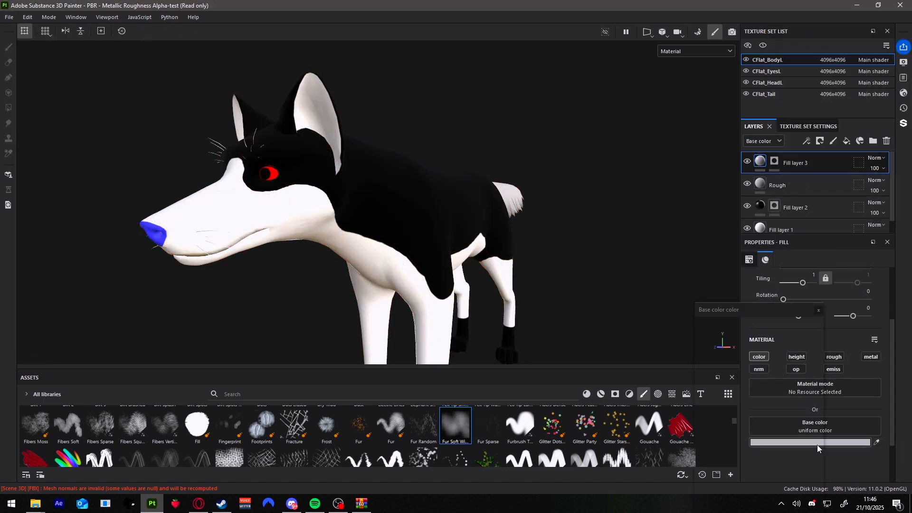
{"action": "left_click", "coordinate": [810, 341]}
{"action": "left_click", "coordinate": [818, 310]}
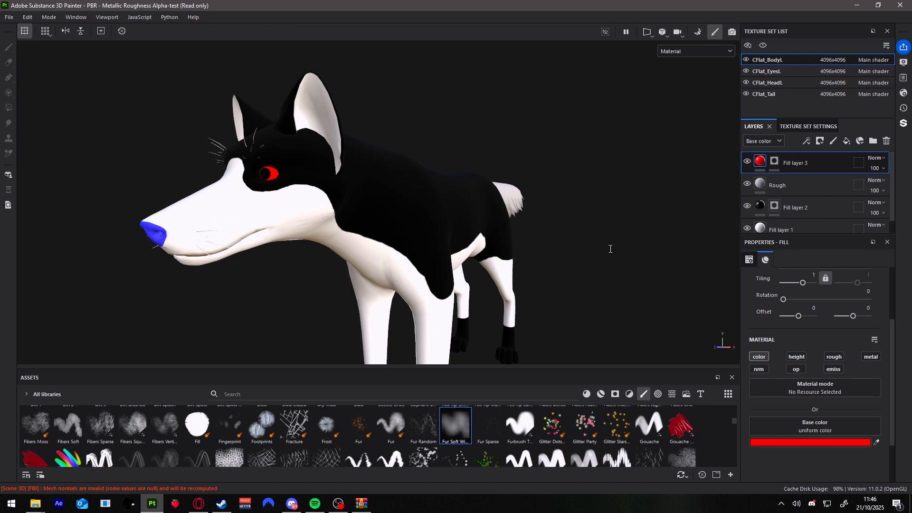
Step: Paint a large red patch along the body's side on Fill layer 3's mask with a brush of size 27.73 at grayscale 1
{"action": "left_click_drag", "start_coordinate": [610, 249], "coordinate": [549, 254], "text": "alt"}
{"action": "left_click", "coordinate": [774, 161]}
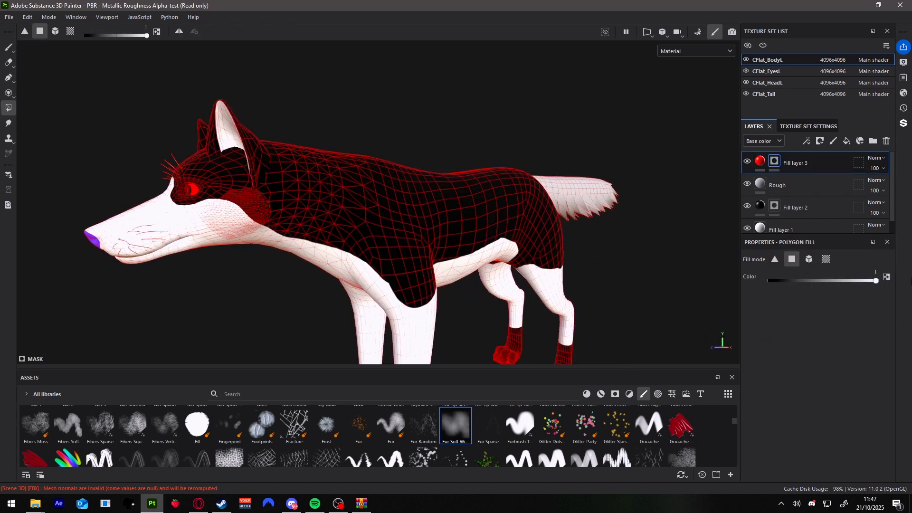
{"action": "left_click", "coordinate": [12, 52]}
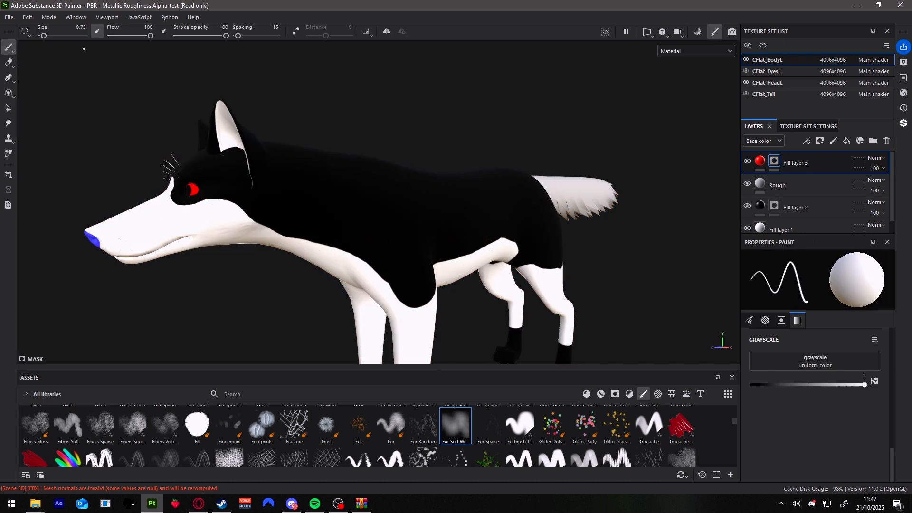
{"action": "left_click", "coordinate": [64, 35]}
{"action": "mouse_move", "coordinate": [380, 211]}
{"action": "left_mouse_down"}
{"action": "mouse_move", "coordinate": [427, 203]}
{"action": "mouse_move", "coordinate": [512, 225]}
{"action": "left_mouse_up"}
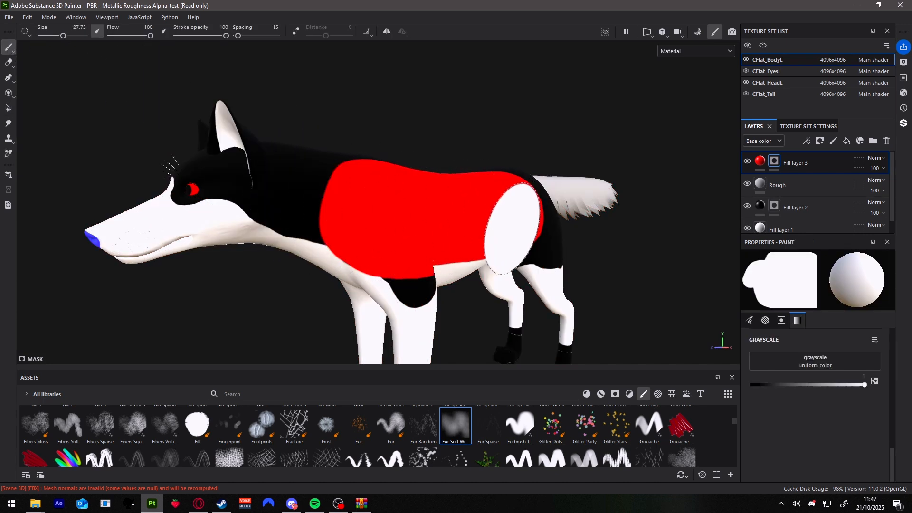
Step: Undo the red patch and try the soft fur brush along the body's side at size 13.85 and flow 6
{"action": "key", "text": "ctrl+z"}
{"action": "left_click", "coordinate": [452, 432]}
{"action": "mouse_move", "coordinate": [338, 209]}
{"action": "left_mouse_down"}
{"action": "mouse_move", "coordinate": [479, 209]}
{"action": "mouse_move", "coordinate": [344, 185]}
{"action": "mouse_move", "coordinate": [387, 265]}
{"action": "mouse_move", "coordinate": [368, 253]}
{"action": "mouse_move", "coordinate": [489, 305]}
{"action": "left_mouse_up"}
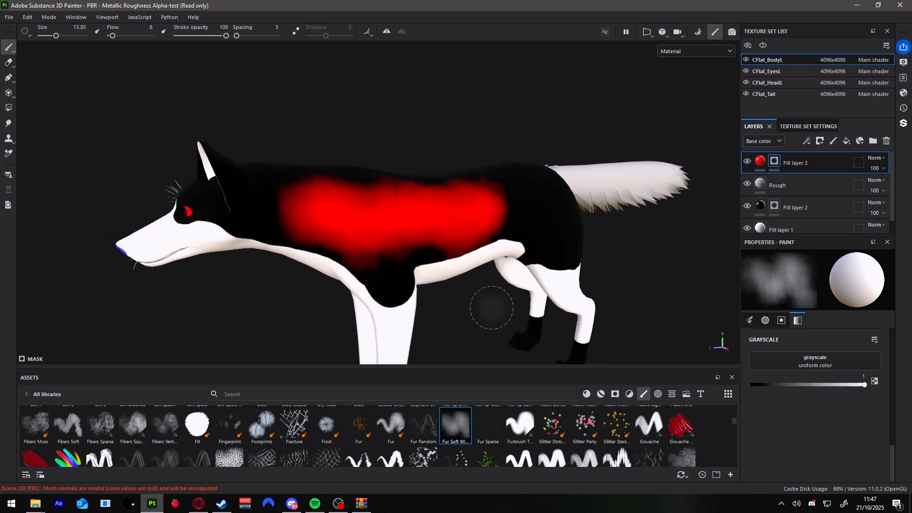
{"action": "key", "text": "ctrl+z"}
Step: Paint thin red fur streaks across the rear half of the body's side with the Fur Sparse brush at size 31.23
{"action": "left_click", "coordinate": [489, 426]}
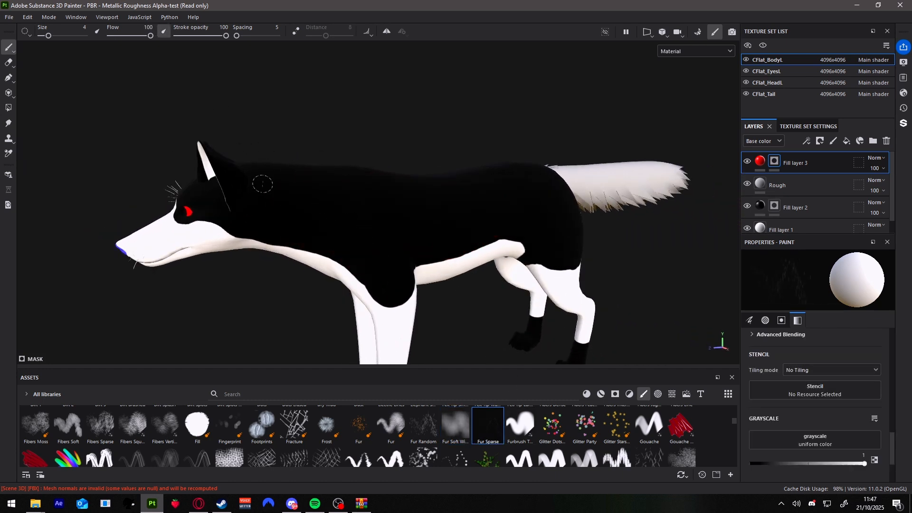
{"action": "left_click", "coordinate": [64, 36]}
{"action": "mouse_move", "coordinate": [324, 205]}
{"action": "left_mouse_down"}
{"action": "mouse_move", "coordinate": [371, 212]}
{"action": "mouse_move", "coordinate": [548, 204]}
{"action": "mouse_move", "coordinate": [308, 176]}
{"action": "left_mouse_up"}
{"action": "key", "text": "ctrl+z"}
{"action": "left_click_drag", "start_coordinate": [417, 232], "coordinate": [533, 223]}
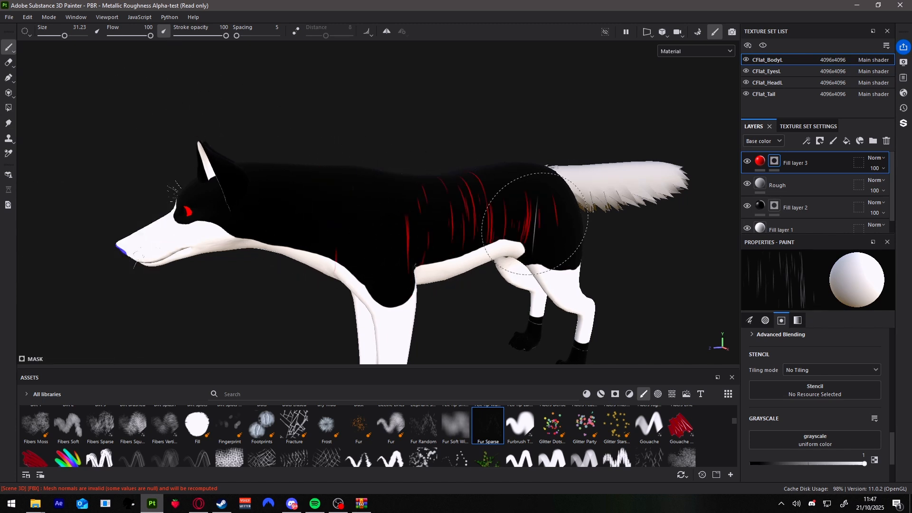
Step: Try the square fibers brush at size 16.23 on the shoulder and undo the stroke
{"action": "mouse_move", "coordinate": [463, 294]}
{"action": "left_mouse_down", "text": "alt"}
{"action": "mouse_move", "coordinate": [499, 290]}
{"action": "mouse_move", "coordinate": [315, 299]}
{"action": "mouse_move", "coordinate": [480, 290]}
{"action": "left_mouse_up", "text": "alt"}
{"action": "scroll", "coordinate": [483, 288], "scroll_direction": "down", "scroll_amount": 3}
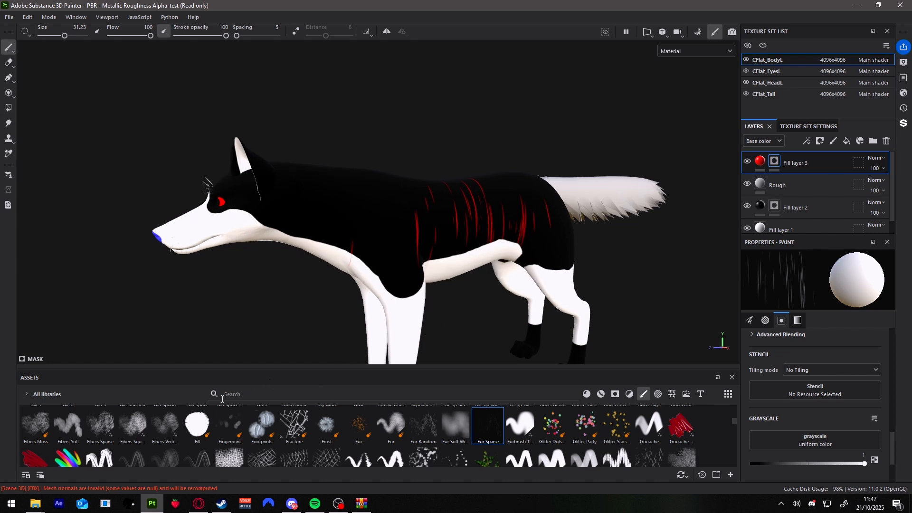
{"action": "left_click", "coordinate": [135, 424]}
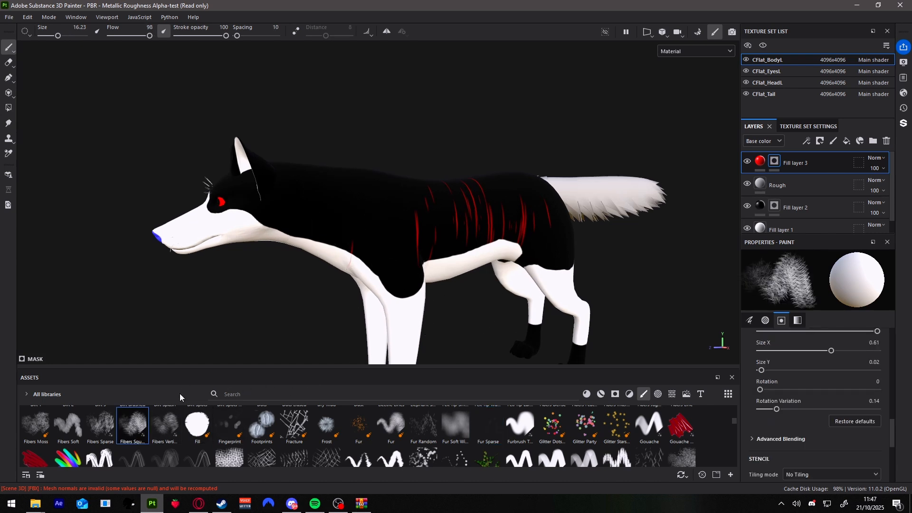
{"action": "mouse_move", "coordinate": [349, 200]}
{"action": "left_mouse_down"}
{"action": "mouse_move", "coordinate": [304, 200]}
{"action": "mouse_move", "coordinate": [404, 257]}
{"action": "mouse_move", "coordinate": [401, 208]}
{"action": "mouse_move", "coordinate": [318, 204]}
{"action": "mouse_move", "coordinate": [380, 264]}
{"action": "mouse_move", "coordinate": [410, 210]}
{"action": "left_mouse_up"}
{"action": "key", "text": "ctrl+z"}
Step: Try the Fibers Sparse brush at size 16.39 over the shoulder and chest, undoing the strokes
{"action": "left_click", "coordinate": [100, 424]}
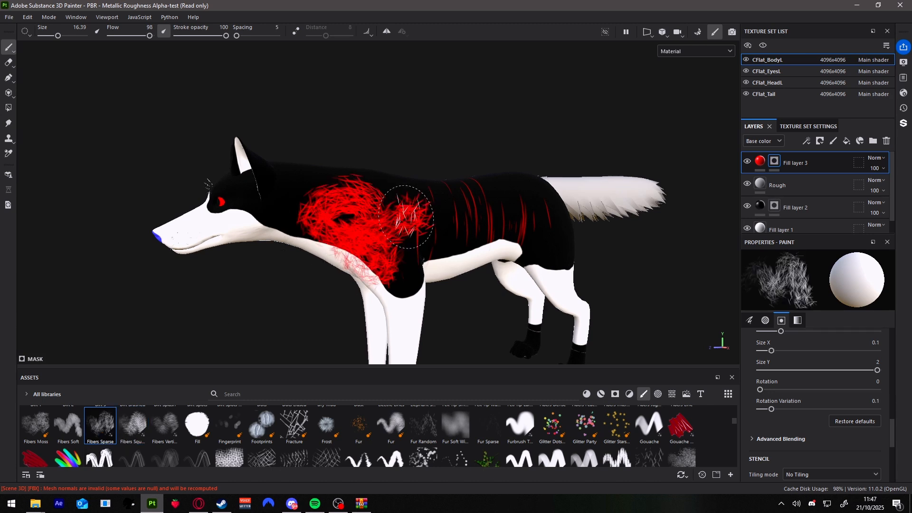
{"action": "key", "text": "ctrl+z"}
{"action": "left_click_drag", "start_coordinate": [314, 192], "coordinate": [408, 204]}
{"action": "key", "text": "ctrl+z"}
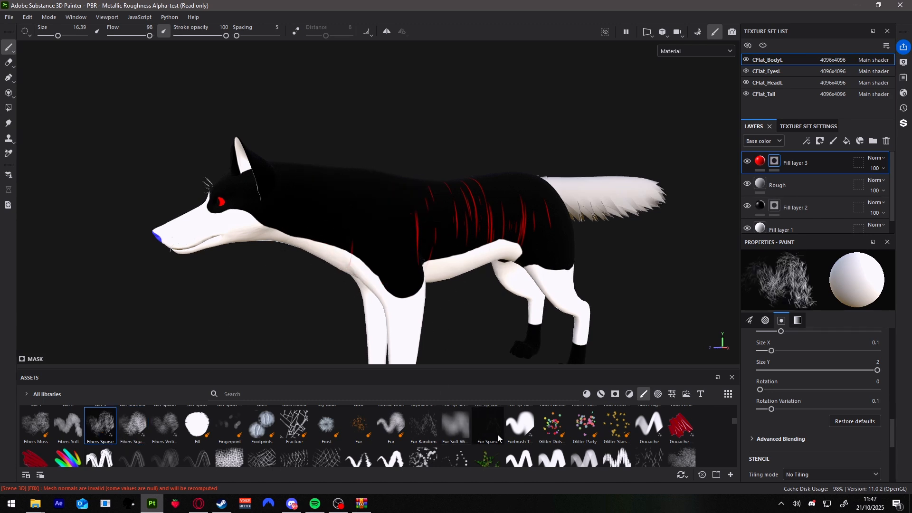
Step: Try the Glitter Dots brush at size 35.03 across the whole side of the body and undo it
{"action": "left_click", "coordinate": [553, 424]}
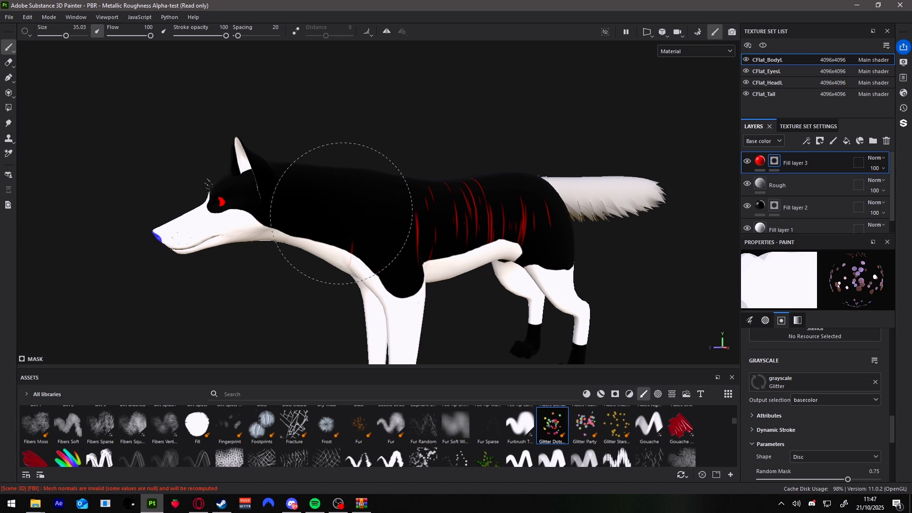
{"action": "left_click_drag", "start_coordinate": [336, 265], "coordinate": [418, 289]}
{"action": "mouse_move", "coordinate": [471, 329]}
{"action": "left_mouse_down"}
{"action": "mouse_move", "coordinate": [319, 144]}
{"action": "mouse_move", "coordinate": [554, 203]}
{"action": "left_mouse_up"}
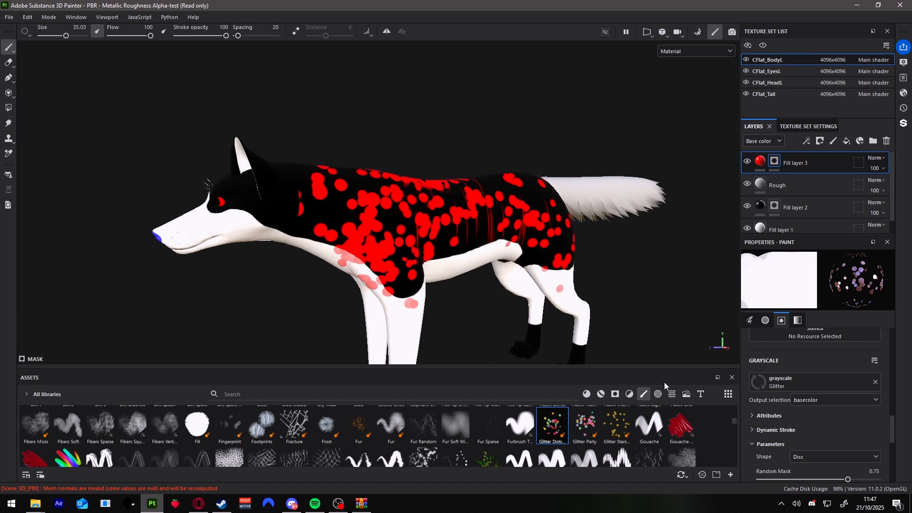
{"action": "key", "text": "ctrl+z"}
Step: Try the Glitter Party brush at size 45.44 along the body, check its mixed shapes on the chest, and undo it
{"action": "left_click", "coordinate": [581, 437]}
{"action": "mouse_move", "coordinate": [363, 200]}
{"action": "left_mouse_down"}
{"action": "mouse_move", "coordinate": [373, 210]}
{"action": "mouse_move", "coordinate": [527, 208]}
{"action": "left_mouse_up"}
{"action": "left_click_drag", "start_coordinate": [499, 295], "coordinate": [466, 289], "text": "alt"}
{"action": "left_click_drag", "start_coordinate": [378, 245], "coordinate": [605, 238], "text": "alt"}
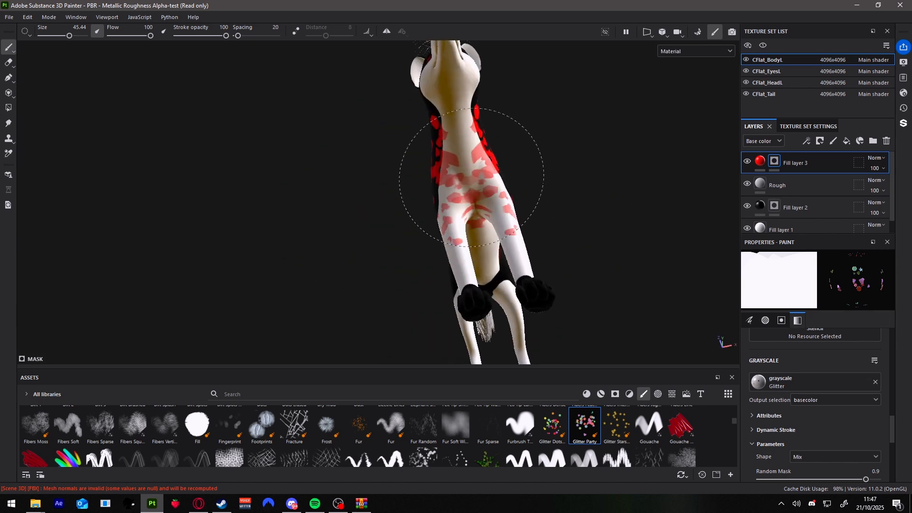
{"action": "mouse_move", "coordinate": [469, 183]}
{"action": "left_mouse_down", "text": "alt"}
{"action": "mouse_move", "coordinate": [525, 244]}
{"action": "mouse_move", "coordinate": [398, 289]}
{"action": "mouse_move", "coordinate": [505, 228]}
{"action": "left_mouse_up", "text": "alt"}
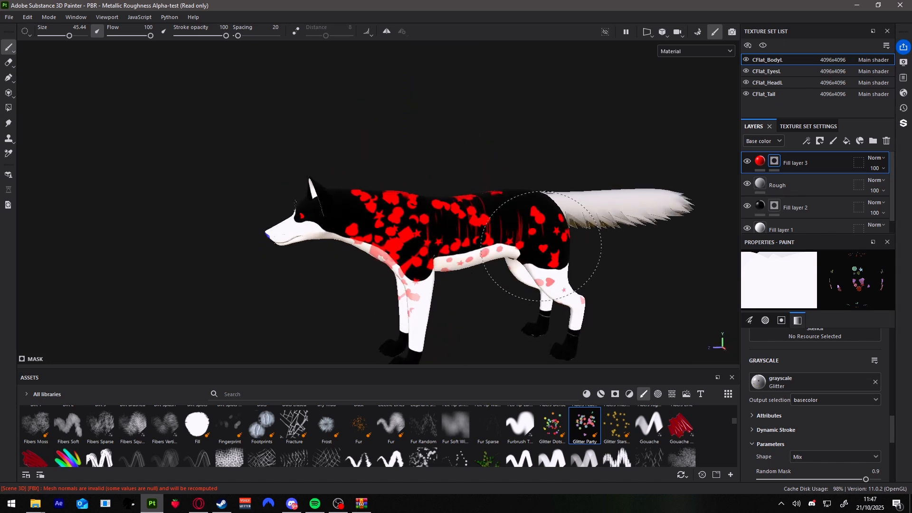
{"action": "key", "text": "ctrl+z"}
Step: Try the Nail brush at size 4.31 as dotted lines along the lower edge of the black marking and undo them
{"action": "scroll", "coordinate": [488, 314], "scroll_direction": "up", "scroll_amount": 3}
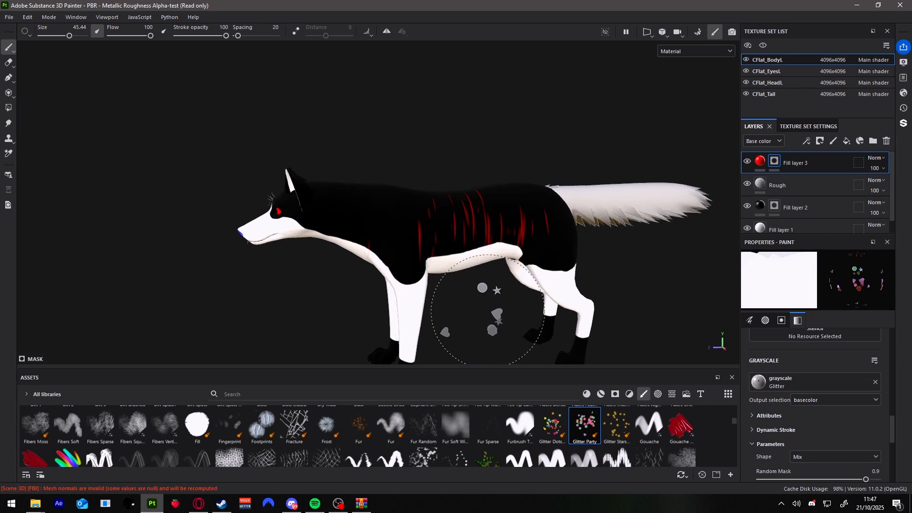
{"action": "scroll", "coordinate": [469, 432], "scroll_direction": "down", "scroll_amount": 2}
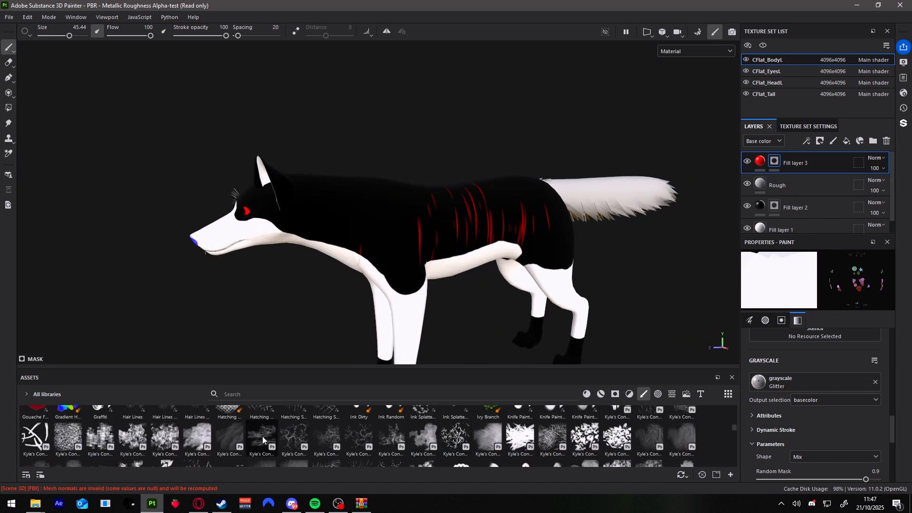
{"action": "scroll", "coordinate": [441, 433], "scroll_direction": "down", "scroll_amount": 2}
{"action": "left_click", "coordinate": [113, 438]}
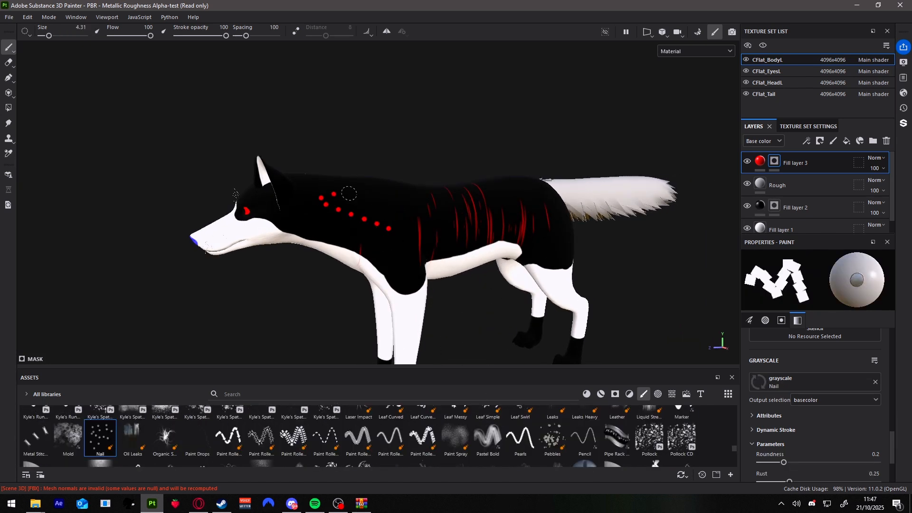
{"action": "left_click_drag", "start_coordinate": [407, 242], "coordinate": [429, 271], "text": "alt"}
{"action": "key", "text": "ctrl+z"}
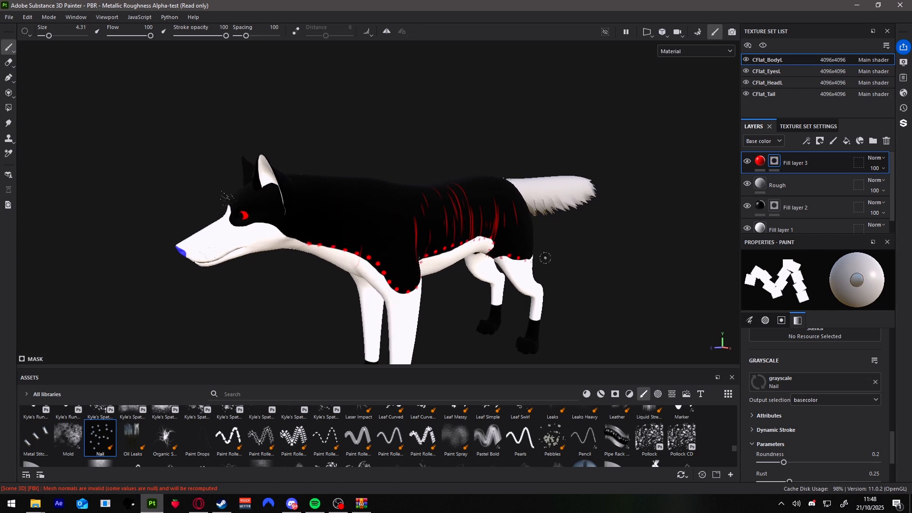
Step: Try the Oil Leaks particle brush at size 1 on the shoulder and let the particles run
{"action": "left_click", "coordinate": [133, 437]}
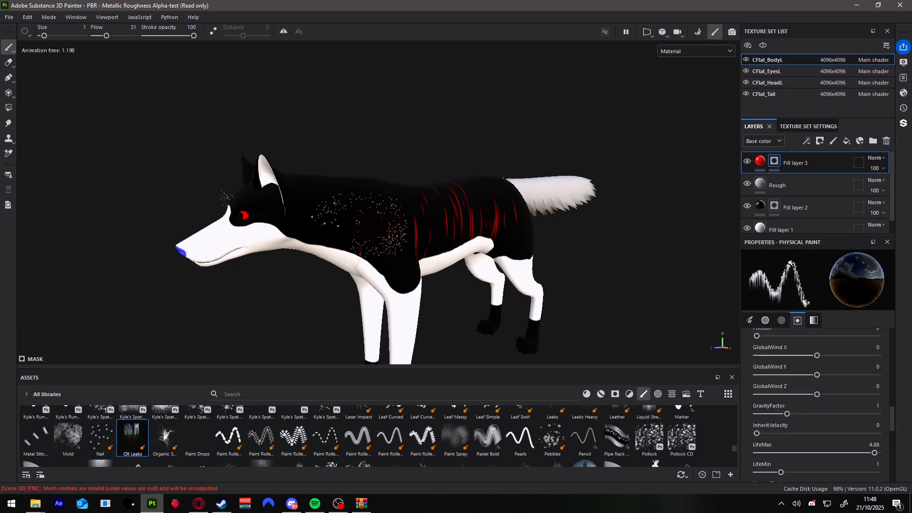
{"action": "mouse_move", "coordinate": [450, 256]}
{"action": "left_mouse_down", "text": "alt"}
{"action": "mouse_move", "coordinate": [425, 245]}
{"action": "mouse_move", "coordinate": [447, 241]}
{"action": "left_mouse_up", "text": "alt"}
{"action": "scroll", "coordinate": [370, 207], "scroll_direction": "up", "scroll_amount": 3}
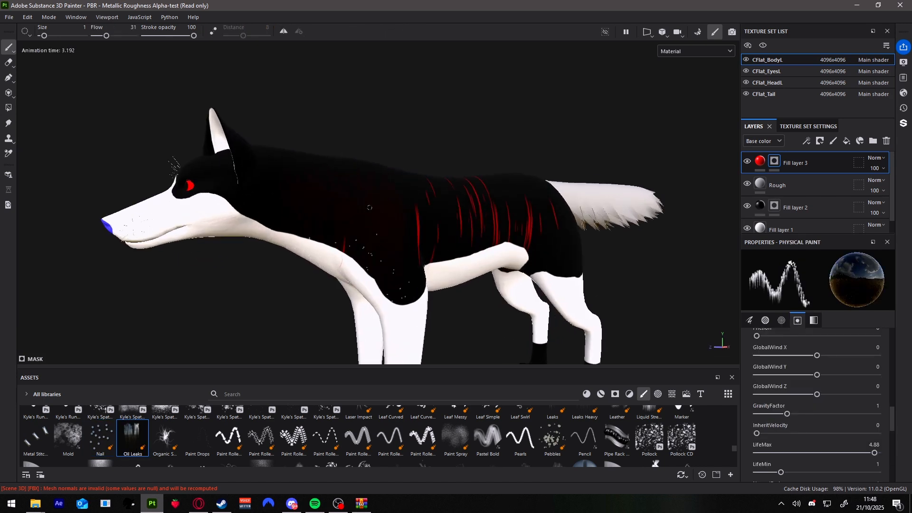
{"action": "left_click_drag", "start_coordinate": [365, 200], "coordinate": [481, 269], "text": "alt"}
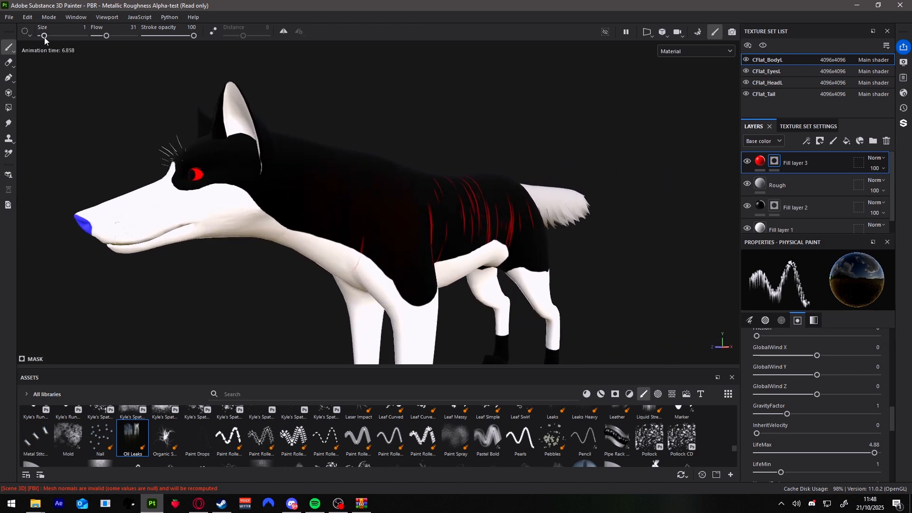
Step: Set the Oil Leaks brush size to 2.94 and try it over the shoulder and belly, undoing the result
{"action": "left_click_drag", "start_coordinate": [45, 37], "coordinate": [47, 38]}
{"action": "mouse_move", "coordinate": [328, 189]}
{"action": "left_mouse_down"}
{"action": "mouse_move", "coordinate": [377, 167]}
{"action": "mouse_move", "coordinate": [375, 185]}
{"action": "left_mouse_up"}
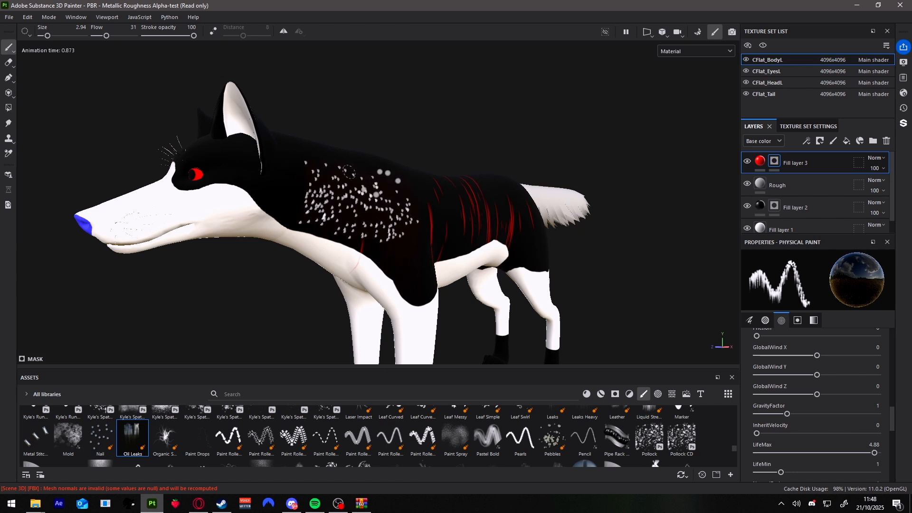
{"action": "mouse_move", "coordinate": [444, 209]}
{"action": "left_mouse_down", "text": "alt"}
{"action": "mouse_move", "coordinate": [470, 225]}
{"action": "mouse_move", "coordinate": [462, 198]}
{"action": "left_mouse_up", "text": "alt"}
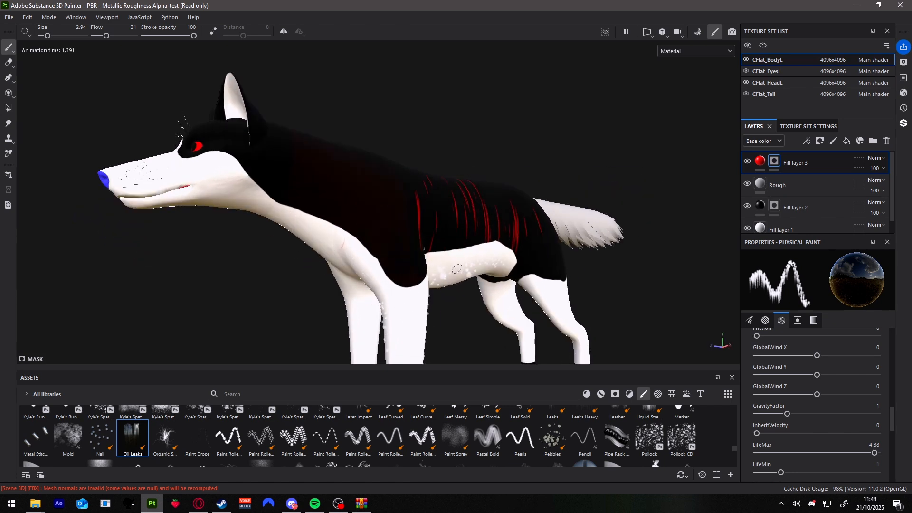
{"action": "left_click_drag", "start_coordinate": [556, 305], "coordinate": [499, 308], "text": "alt"}
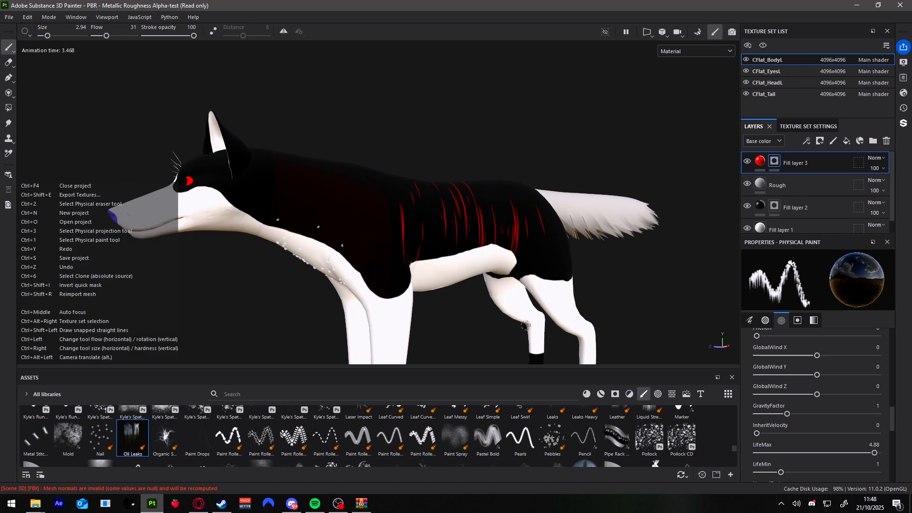
Step: Look through the Oil Leaks brush's alpha and physics settings and try the Paint Roller warning-text brush on the body
{"action": "scroll", "coordinate": [808, 356], "scroll_direction": "up", "scroll_amount": 10}
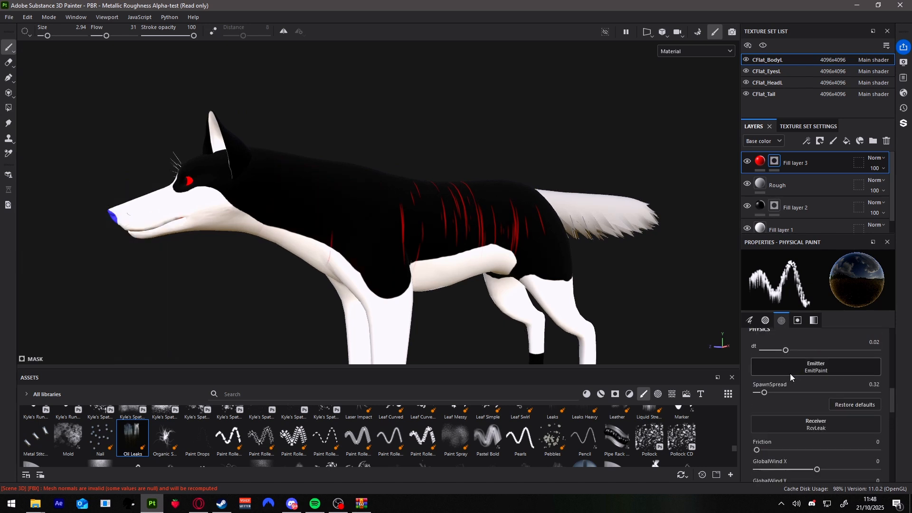
{"action": "scroll", "coordinate": [774, 405], "scroll_direction": "down", "scroll_amount": 8}
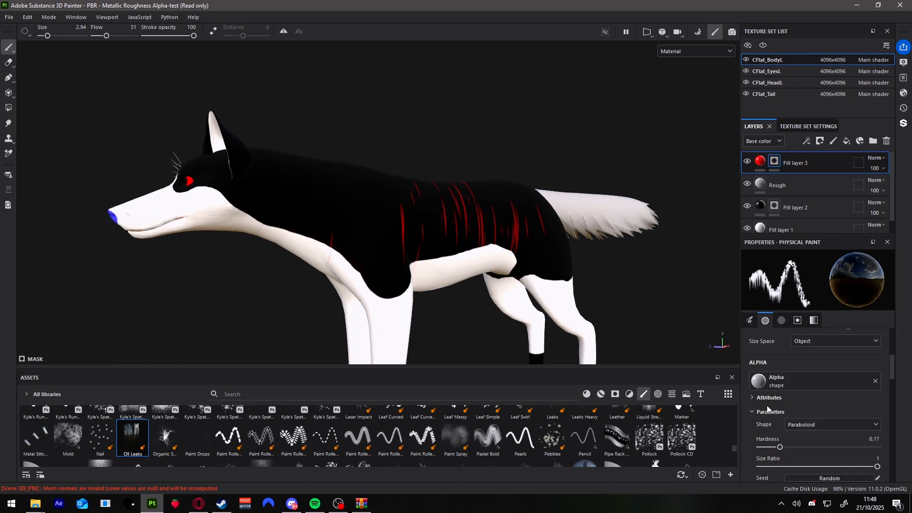
{"action": "scroll", "coordinate": [768, 409], "scroll_direction": "up", "scroll_amount": 8}
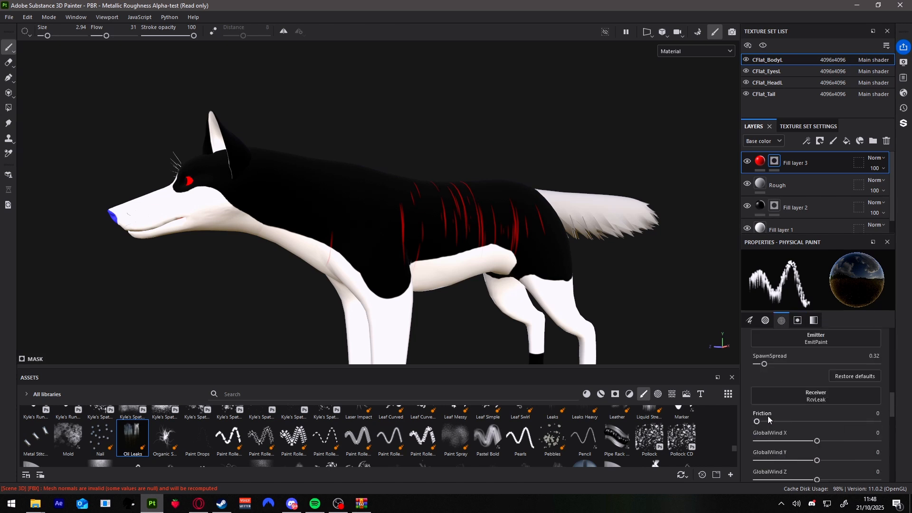
{"action": "left_click", "coordinate": [415, 431]}
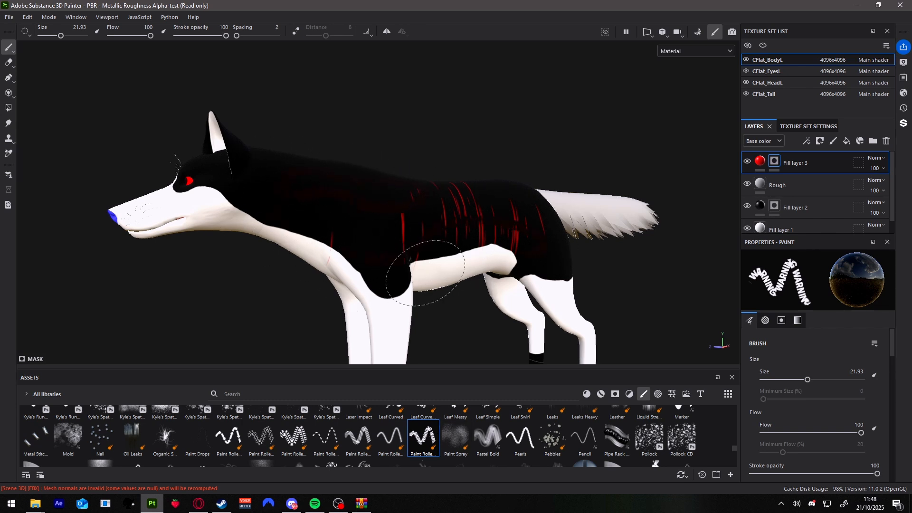
Step: Lay a Zipper Tape path of size 10 from the shoulder down the front leg, replacing its last point with one on the paw
{"action": "scroll", "coordinate": [276, 444], "scroll_direction": "down", "scroll_amount": 5}
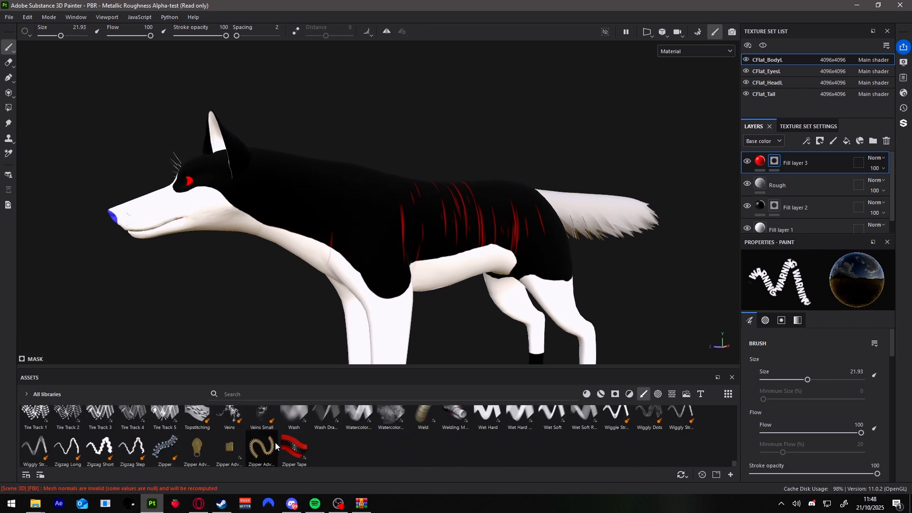
{"action": "left_click", "coordinate": [291, 449]}
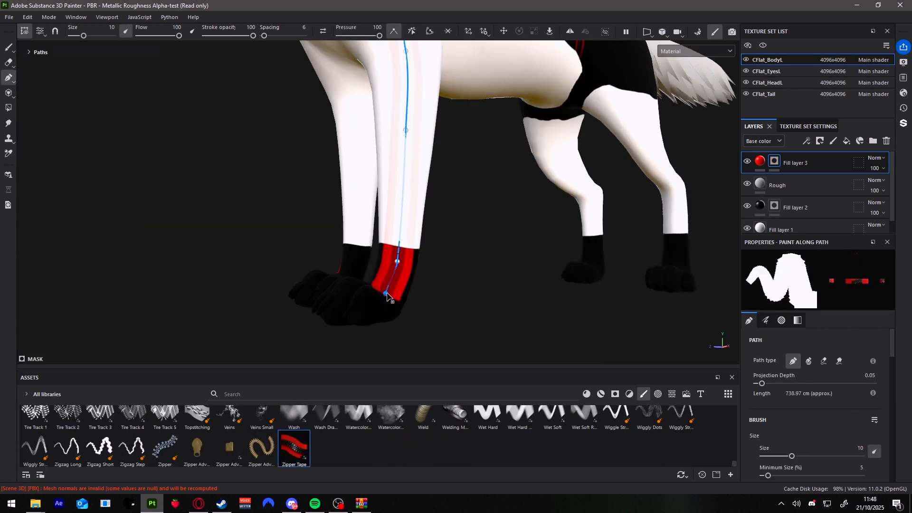
{"action": "right_click", "coordinate": [387, 294]}
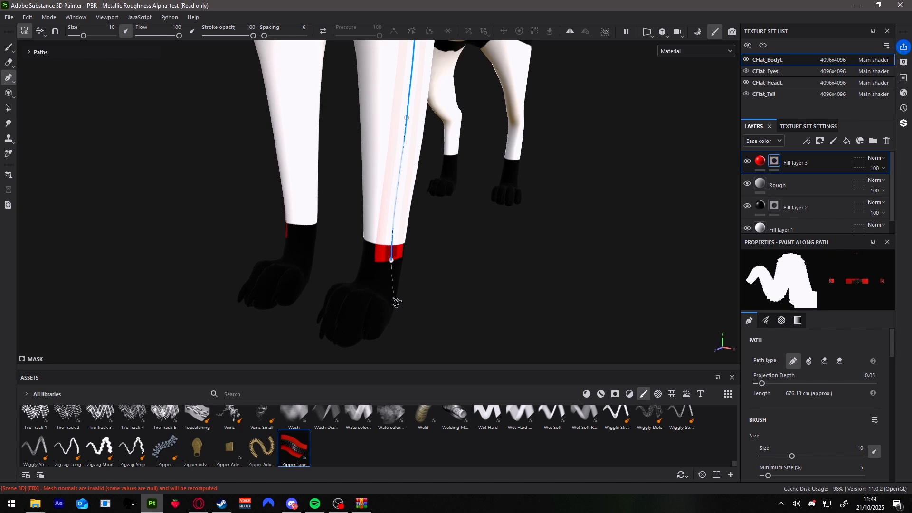
{"action": "left_click_drag", "start_coordinate": [394, 304], "coordinate": [326, 261], "text": "alt"}
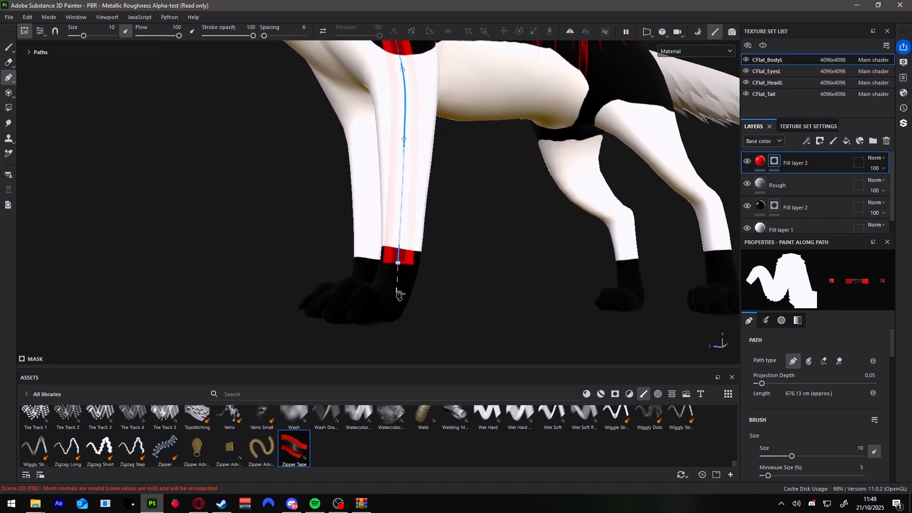
{"action": "key", "text": "shift"}
{"action": "left_click", "coordinate": [398, 305]}
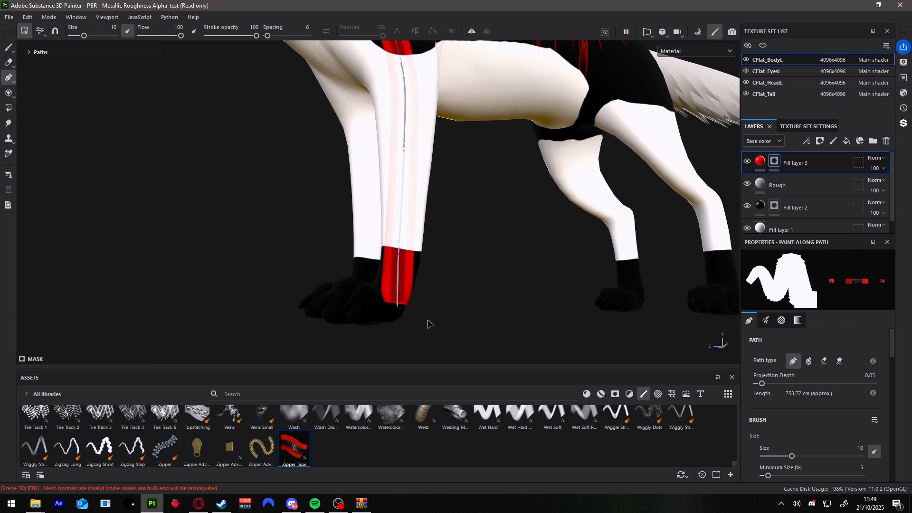
Step: Choose a Watercolor brush for the path tool, with size 11.51 and flow 21
{"action": "scroll", "coordinate": [401, 323], "scroll_direction": "down", "scroll_amount": 4}
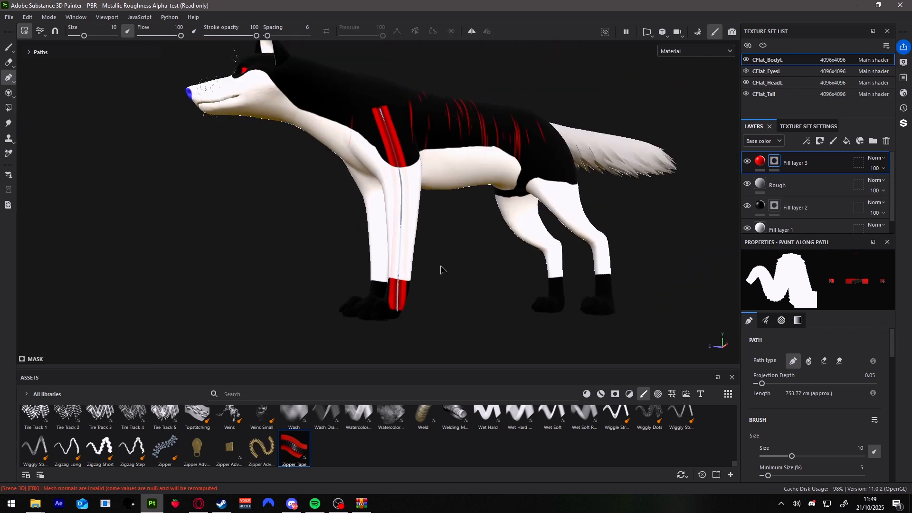
{"action": "right_click", "coordinate": [466, 288]}
{"action": "left_click_drag", "start_coordinate": [434, 280], "coordinate": [499, 294], "text": "alt"}
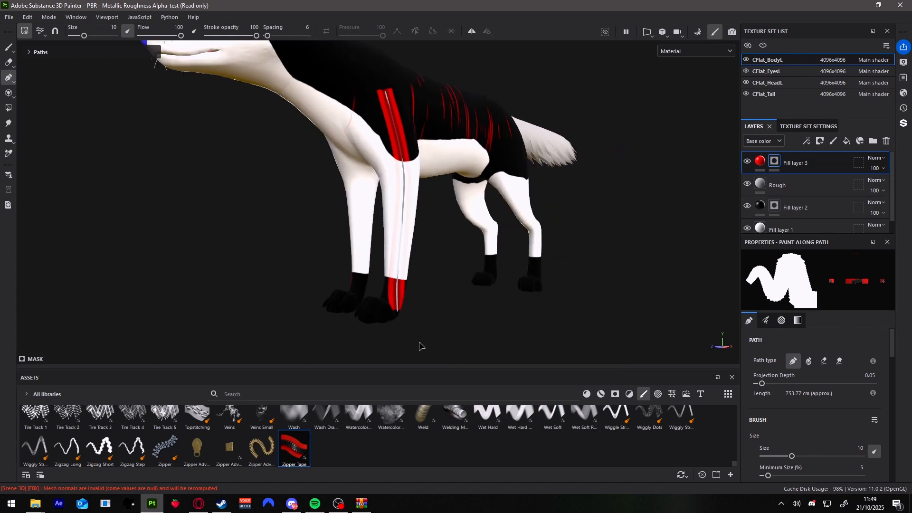
{"action": "left_click", "coordinate": [349, 413]}
{"action": "scroll", "coordinate": [348, 418], "scroll_direction": "up", "scroll_amount": 1}
{"action": "scroll", "coordinate": [446, 304], "scroll_direction": "up", "scroll_amount": 3}
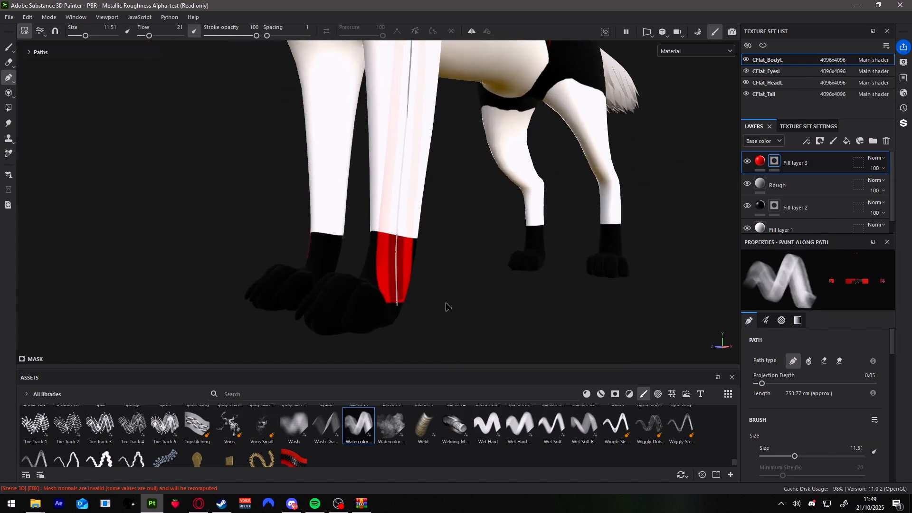
{"action": "left_click_drag", "start_coordinate": [447, 306], "coordinate": [95, 117], "text": "alt"}
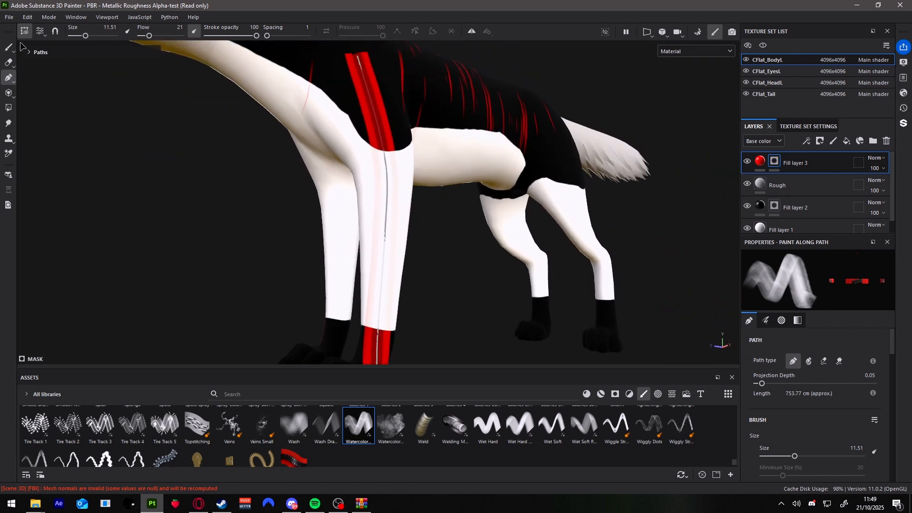
Step: Switch from the path tool back to the regular Paint tool and bring the whole canine into side view
{"action": "left_click", "coordinate": [14, 51]}
{"action": "mouse_move", "coordinate": [404, 223]}
{"action": "left_mouse_down", "text": "alt"}
{"action": "mouse_move", "coordinate": [407, 213]}
{"action": "mouse_move", "coordinate": [356, 251]}
{"action": "mouse_move", "coordinate": [386, 271]}
{"action": "mouse_move", "coordinate": [398, 128]}
{"action": "left_mouse_up", "text": "alt"}
{"action": "scroll", "coordinate": [398, 128], "scroll_direction": "up", "scroll_amount": 3}
{"action": "left_click_drag", "start_coordinate": [453, 255], "coordinate": [447, 367], "text": "alt"}
{"action": "scroll", "coordinate": [528, 294], "scroll_direction": "down", "scroll_amount": 5}
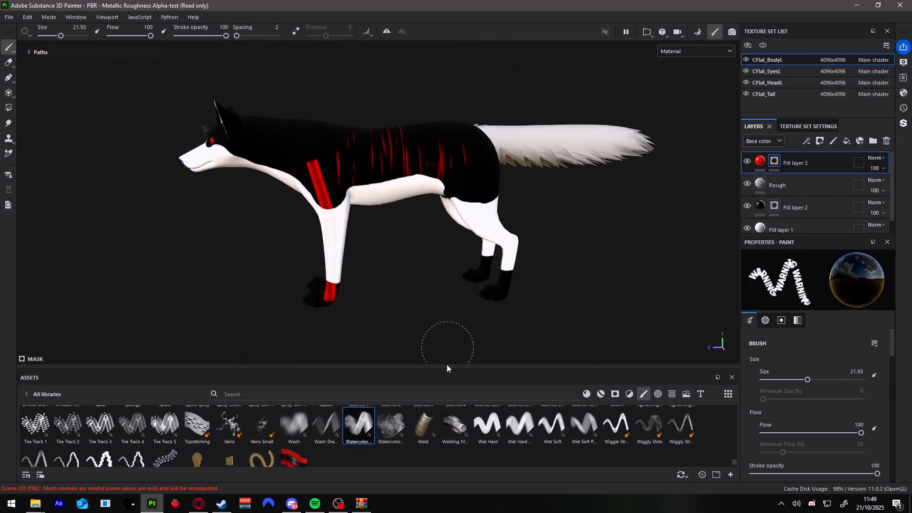
Step: Try the Weld brush with a long curved stroke along the canine's side and undo it
{"action": "left_click", "coordinate": [424, 424]}
{"action": "scroll", "coordinate": [364, 155], "scroll_direction": "up", "scroll_amount": 2}
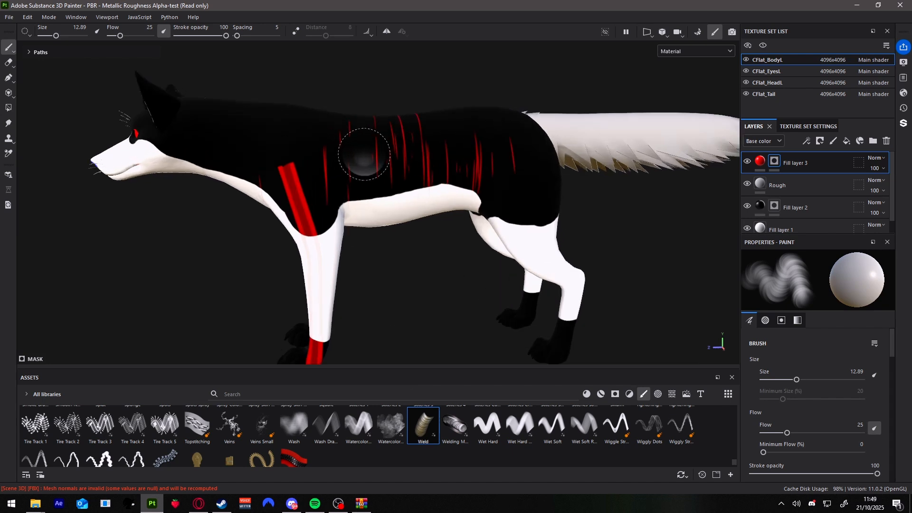
{"action": "scroll", "coordinate": [364, 154], "scroll_direction": "up", "scroll_amount": 2}
{"action": "mouse_move", "coordinate": [470, 198]}
{"action": "left_mouse_down"}
{"action": "mouse_move", "coordinate": [597, 221]}
{"action": "mouse_move", "coordinate": [612, 148]}
{"action": "mouse_move", "coordinate": [276, 125]}
{"action": "left_mouse_up"}
{"action": "scroll", "coordinate": [351, 209], "scroll_direction": "down", "scroll_amount": 4}
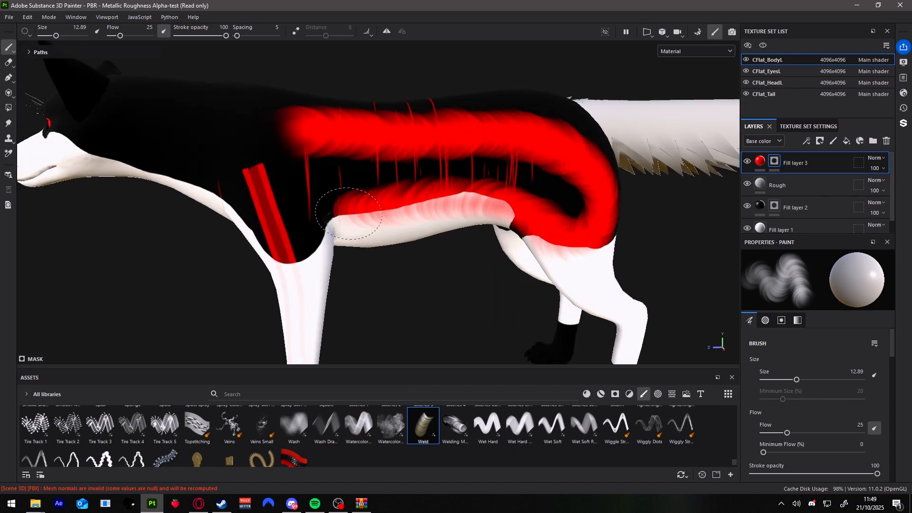
{"action": "left_click_drag", "start_coordinate": [381, 264], "coordinate": [468, 268], "text": "alt"}
{"action": "key", "text": "ctrl+z"}
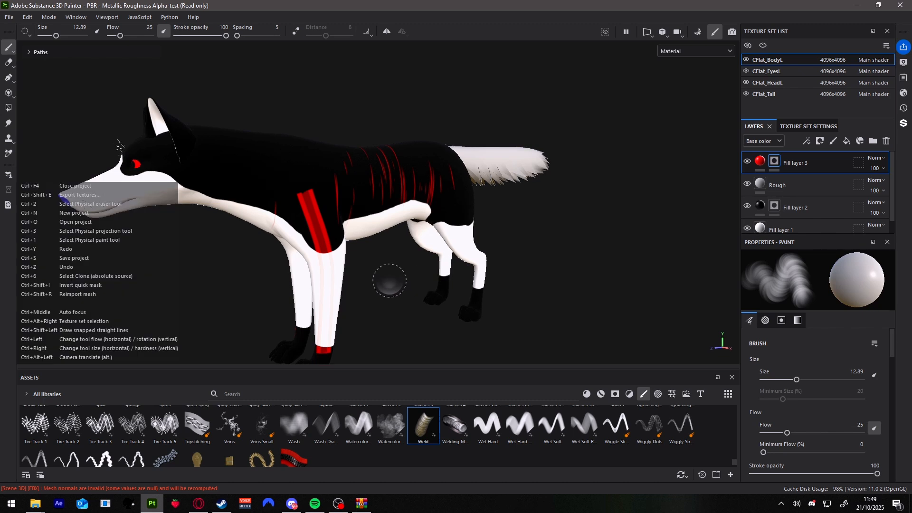
Step: Undo the red tape path running from the shoulder down the front leg
{"action": "key", "text": "ctrl+z"}
{"action": "key", "text": "ctrl+z"}
{"action": "scroll", "coordinate": [377, 289], "scroll_direction": "down", "scroll_amount": 2}
{"action": "left_click_drag", "start_coordinate": [378, 289], "coordinate": [613, 280], "text": "alt"}
Step: Smudge the red streaks on the canine's side with the Blur brush
{"action": "scroll", "coordinate": [258, 423], "scroll_direction": "up", "scroll_amount": 10}
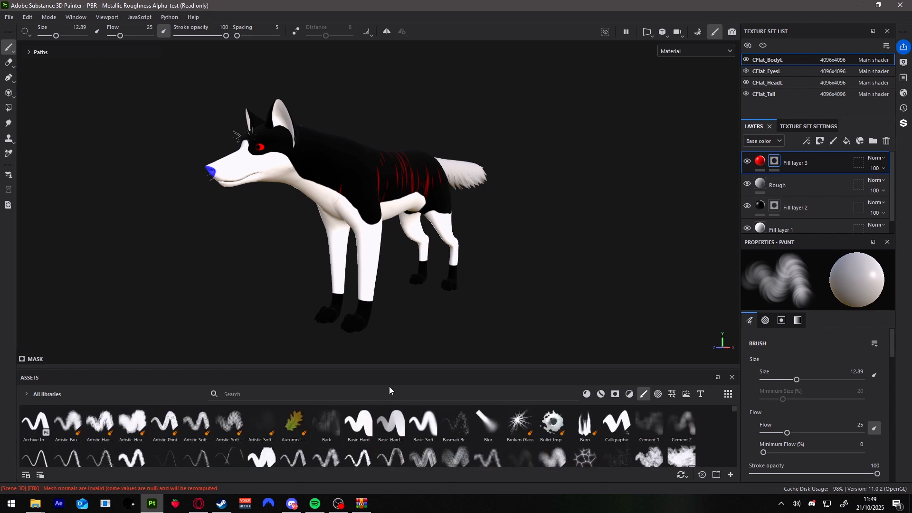
{"action": "left_click", "coordinate": [487, 424]}
{"action": "scroll", "coordinate": [375, 204], "scroll_direction": "up", "scroll_amount": 5}
{"action": "left_click_drag", "start_coordinate": [373, 201], "coordinate": [340, 204], "text": "alt"}
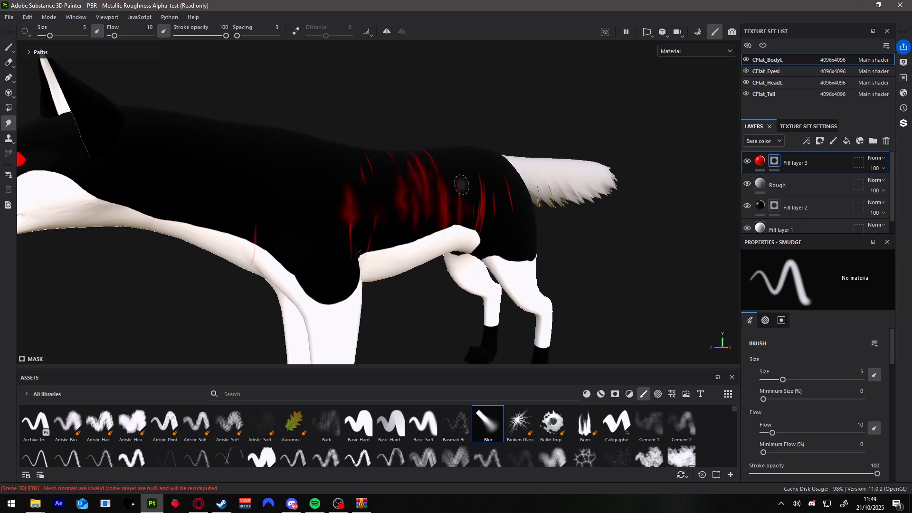
{"action": "scroll", "coordinate": [462, 185], "scroll_direction": "down", "scroll_amount": 5}
{"action": "mouse_move", "coordinate": [438, 312]}
{"action": "left_mouse_down", "text": "alt"}
{"action": "mouse_move", "coordinate": [454, 309]}
{"action": "mouse_move", "coordinate": [478, 263]}
{"action": "mouse_move", "coordinate": [508, 288]}
{"action": "mouse_move", "coordinate": [464, 301]}
{"action": "mouse_move", "coordinate": [514, 293]}
{"action": "left_mouse_up", "text": "alt"}
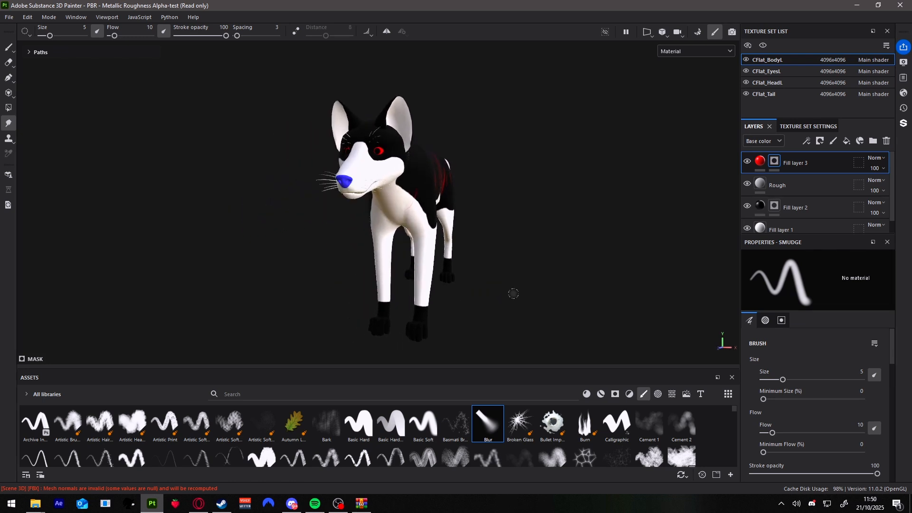
{"action": "left_click_drag", "start_coordinate": [513, 294], "coordinate": [491, 274], "text": "alt"}
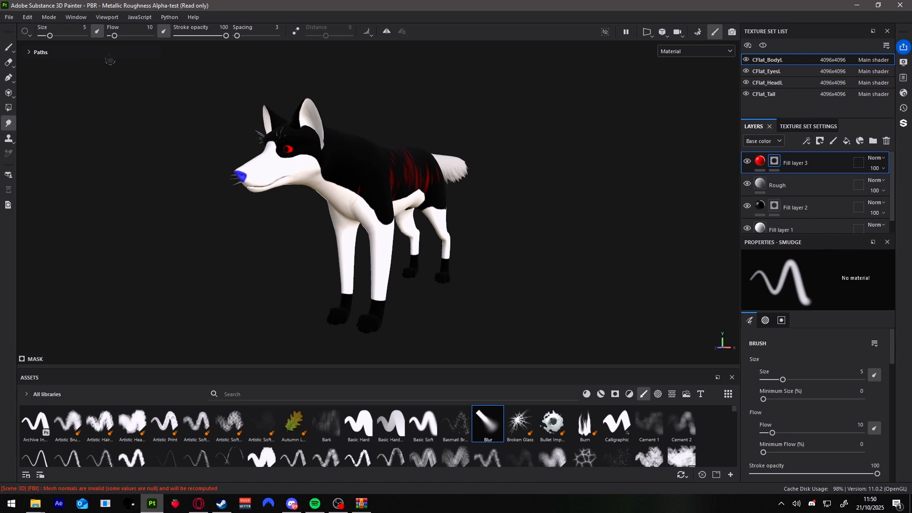
Step: Open the texture export settings and set the output directory to a new folder named TUTORIAL inside FHU Models
{"action": "left_click", "coordinate": [9, 17]}
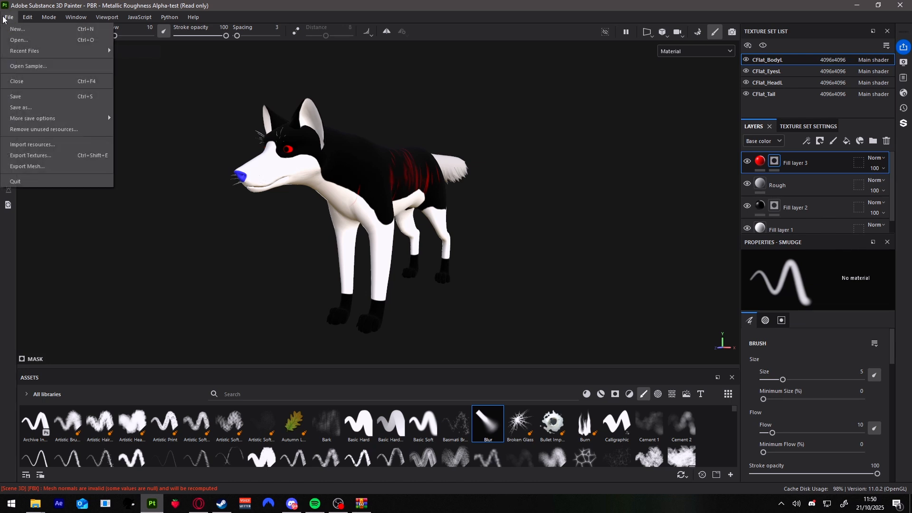
{"action": "left_click", "coordinate": [61, 158]}
{"action": "left_click_drag", "start_coordinate": [238, 63], "coordinate": [248, 33]}
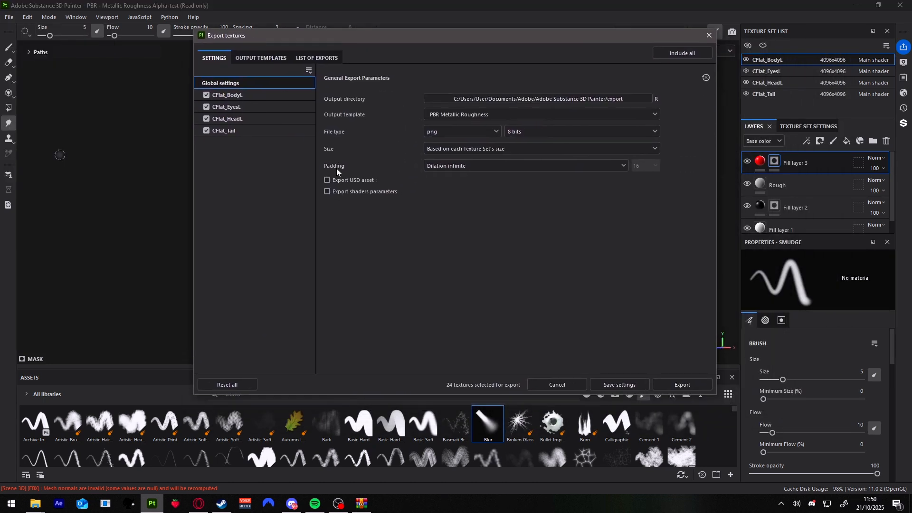
{"action": "left_click", "coordinate": [468, 97]}
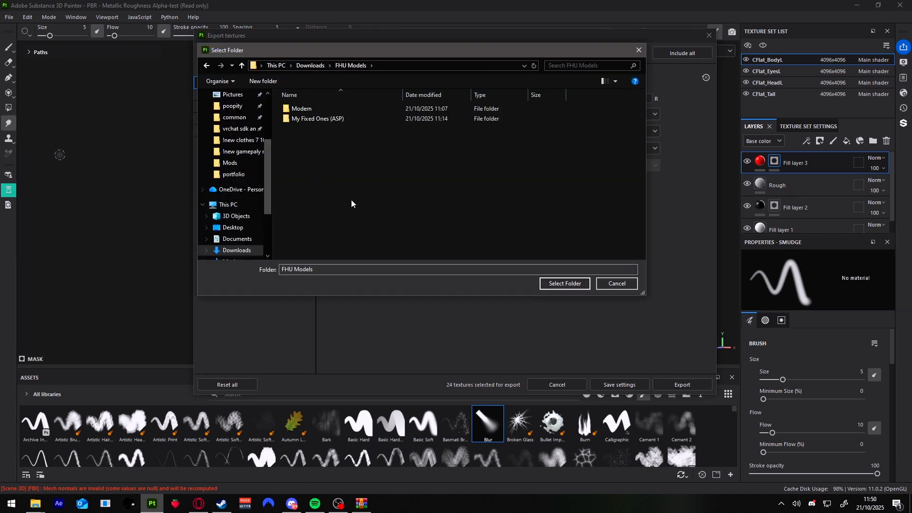
{"action": "right_click", "coordinate": [318, 181]}
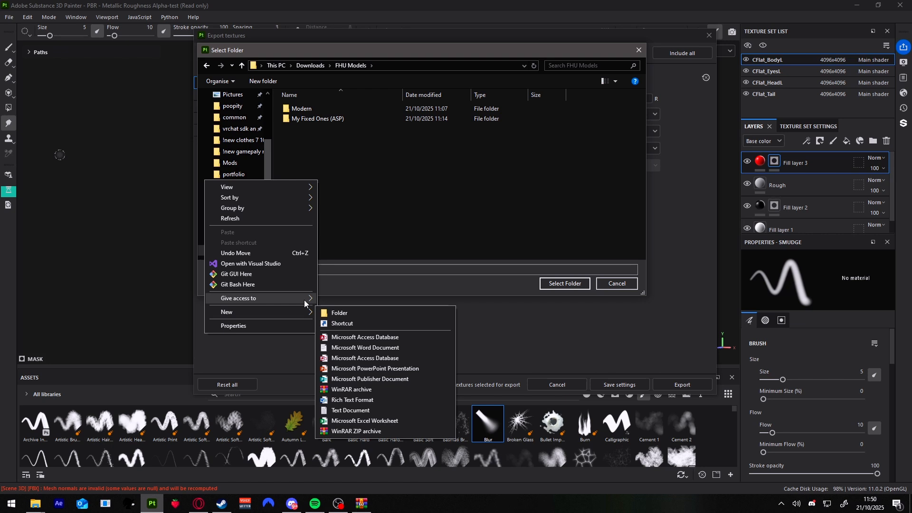
{"action": "left_click", "coordinate": [339, 313]}
{"action": "type", "text": "TUTOR"}
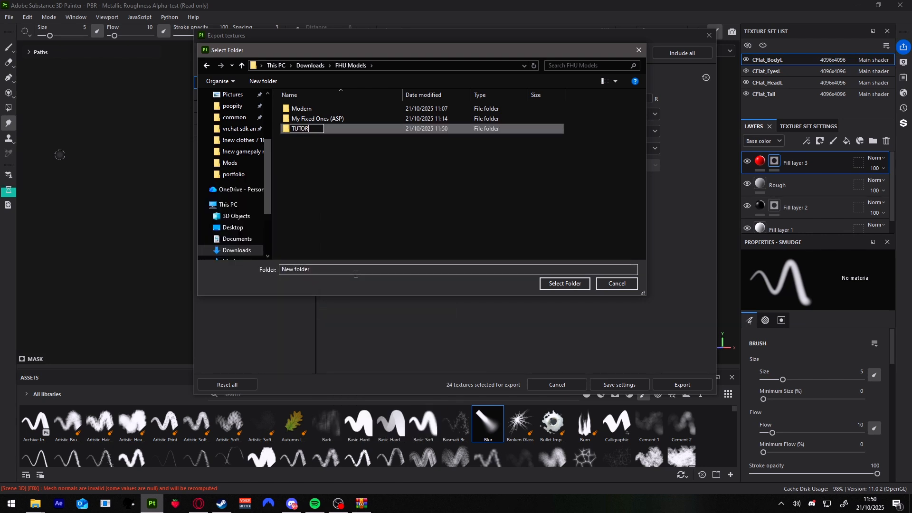
{"action": "type", "text": "IAL"}
{"action": "key", "text": "Return"}
{"action": "double_click", "coordinate": [315, 130]}
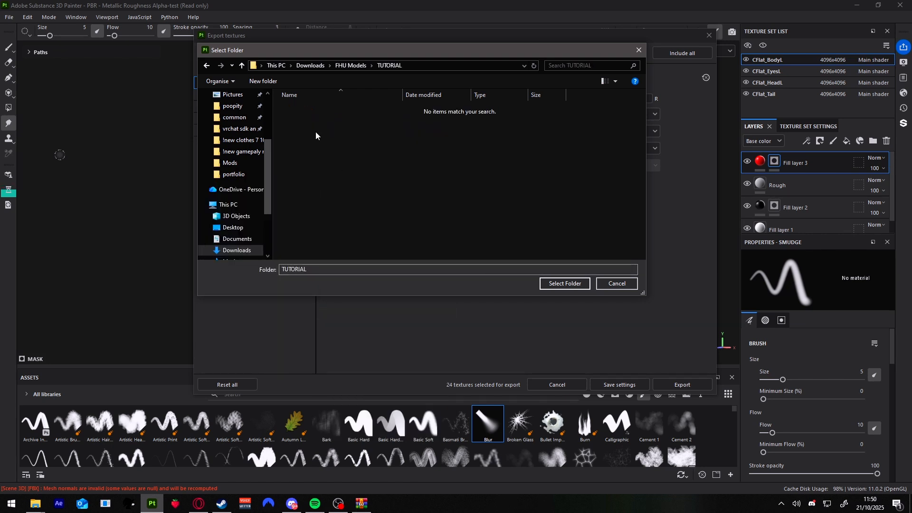
{"action": "left_click_drag", "start_coordinate": [318, 46], "coordinate": [505, 210]}
{"action": "left_click", "coordinate": [738, 448]}
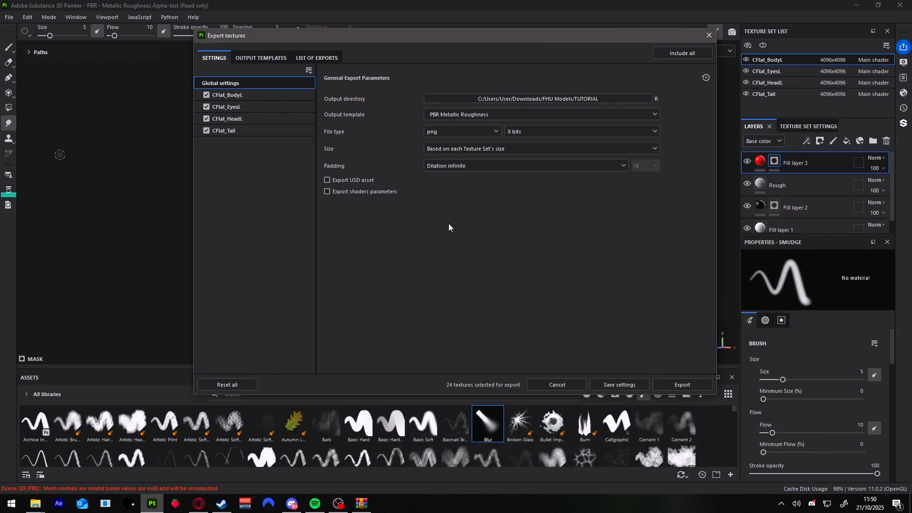
Step: Review the export's output template, bit depth and padding choices, trying 16 bits for the png files
{"action": "left_click", "coordinate": [464, 115]}
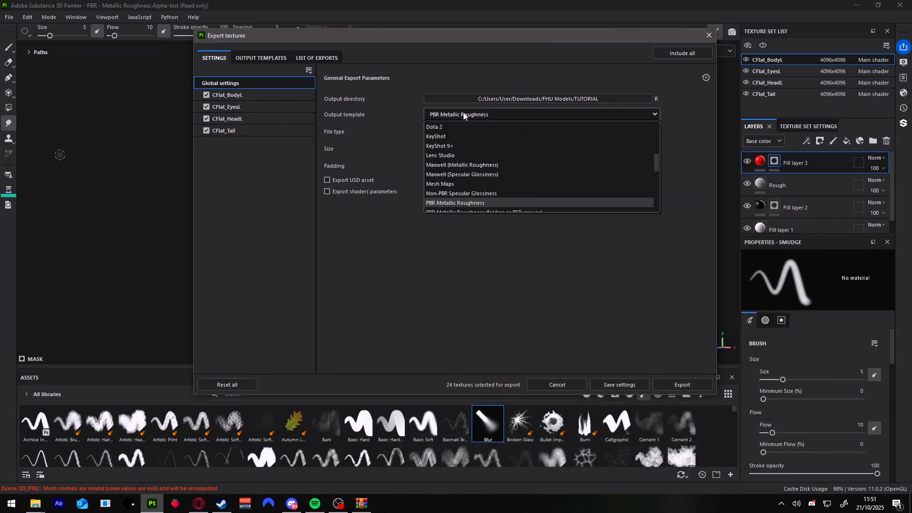
{"action": "left_click", "coordinate": [464, 114]}
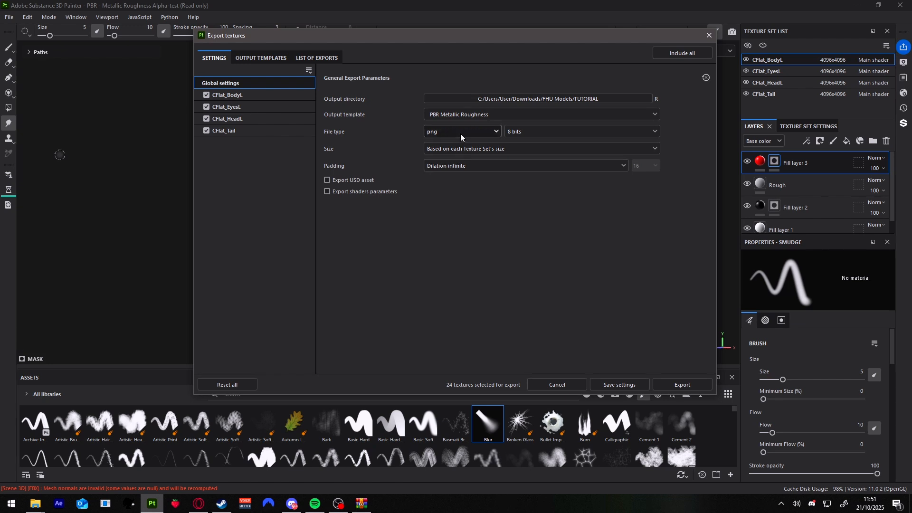
{"action": "left_click", "coordinate": [527, 130]}
{"action": "left_click", "coordinate": [525, 161]}
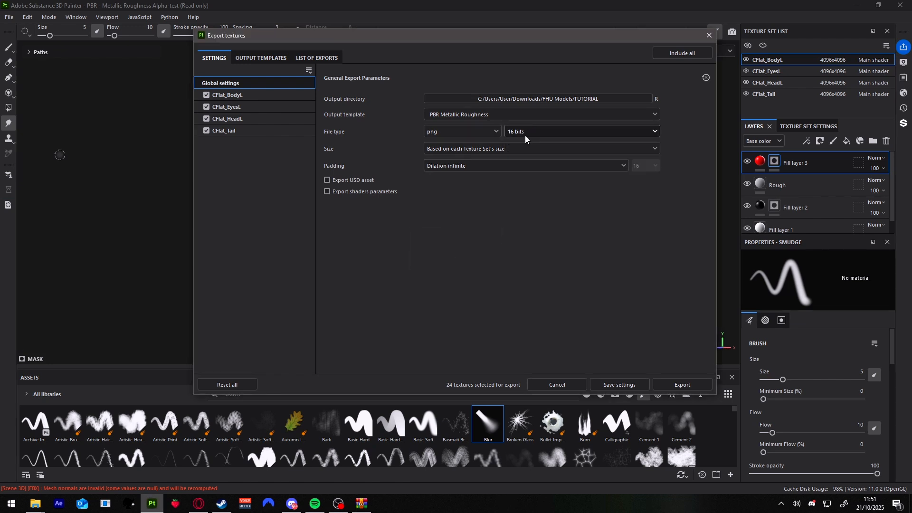
{"action": "left_click", "coordinate": [517, 131]}
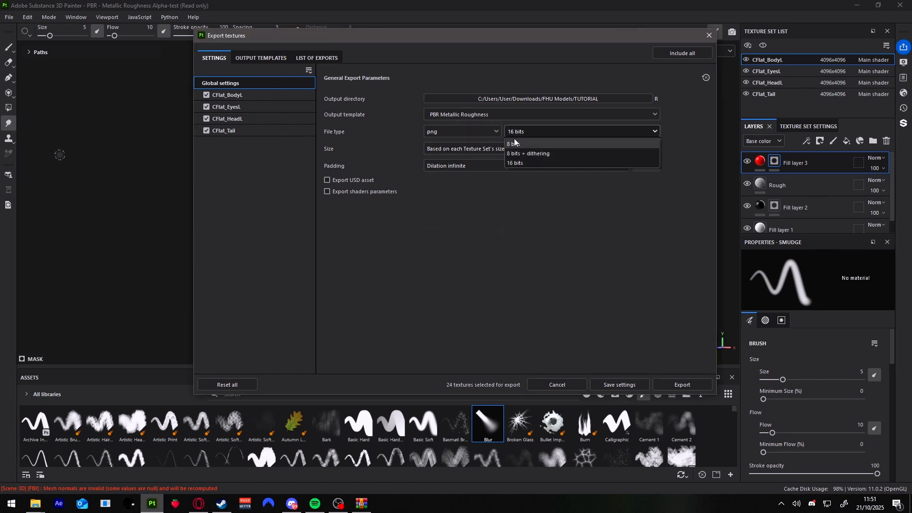
{"action": "left_click", "coordinate": [524, 135]}
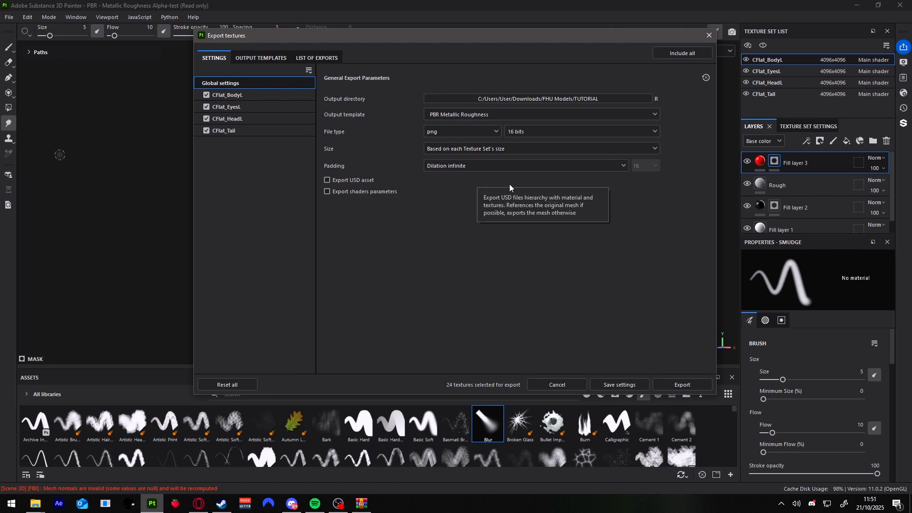
{"action": "left_click", "coordinate": [451, 167]}
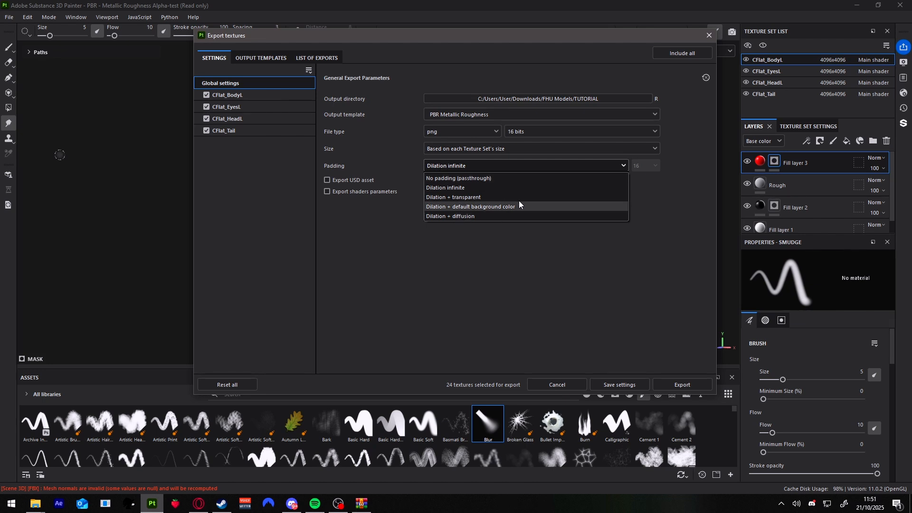
{"action": "left_click", "coordinate": [452, 165]}
Step: Examine the output maps that the CFlat_BodyL texture set exports
{"action": "left_click", "coordinate": [261, 99]}
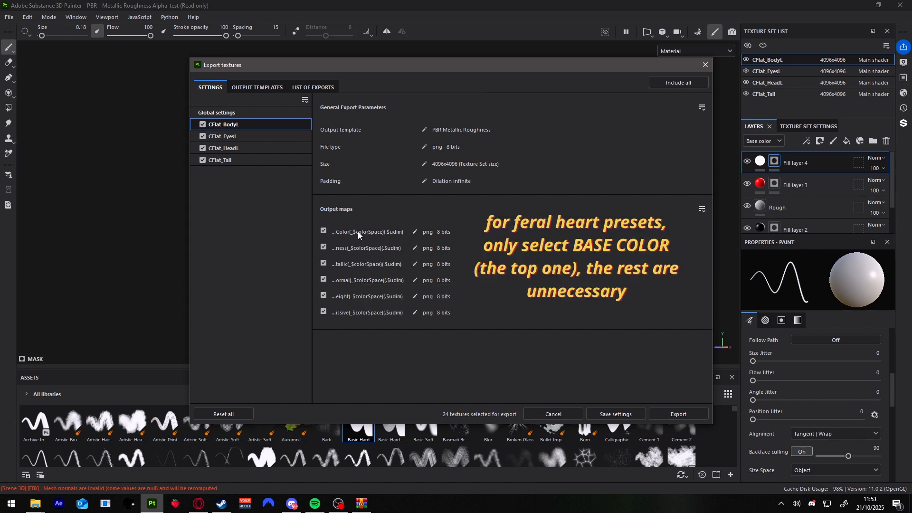
{"action": "left_click", "coordinate": [415, 248]}
{"action": "left_click", "coordinate": [415, 247]}
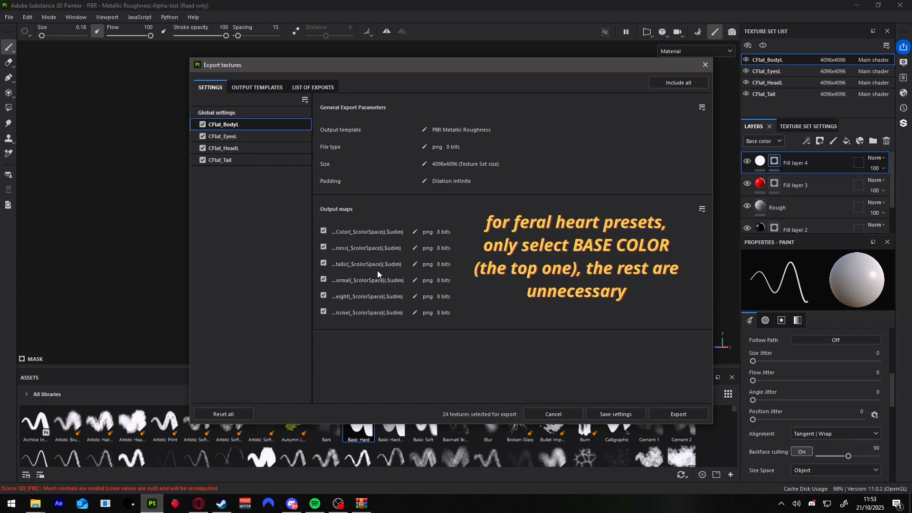
Step: Export all four texture sets as 8-bit png files with the PBR Metallic Roughness template and close the export dialog
{"action": "left_click", "coordinate": [241, 114]}
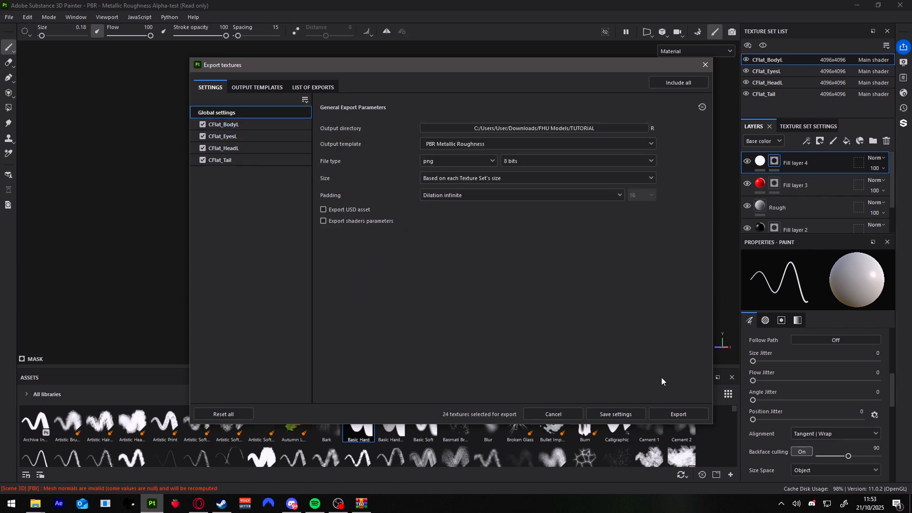
{"action": "left_click", "coordinate": [688, 412]}
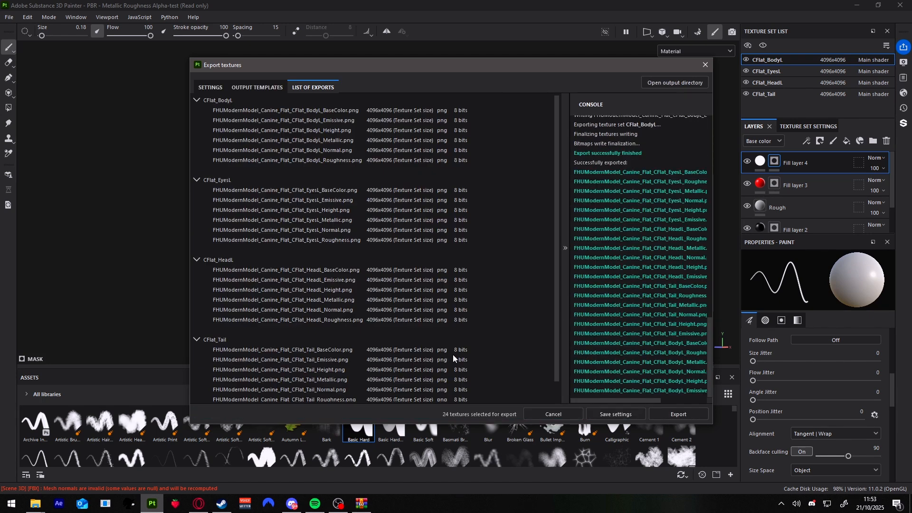
{"action": "left_click", "coordinate": [568, 416]}
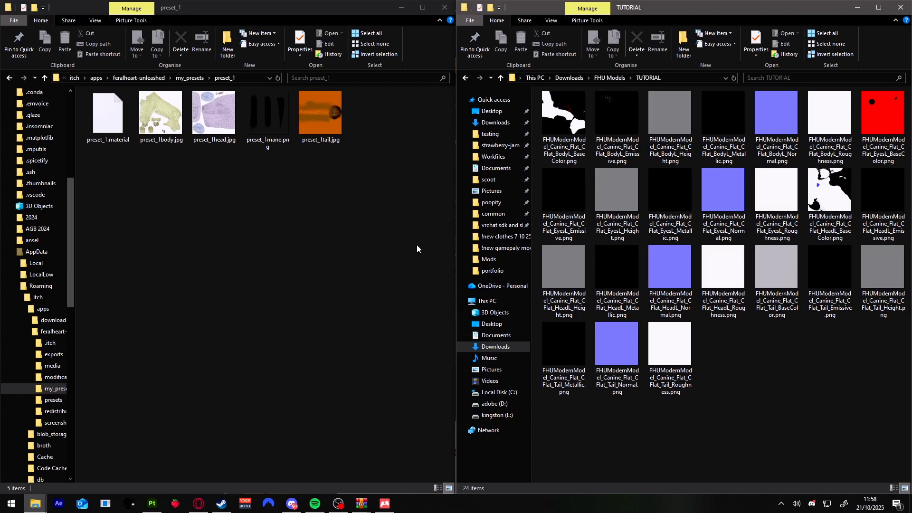
Step: In File Explorer, move the BodyL, HeadL and Tail BaseColor png files from the TUTORIAL folder into preset_1
{"action": "left_click", "coordinate": [417, 247]}
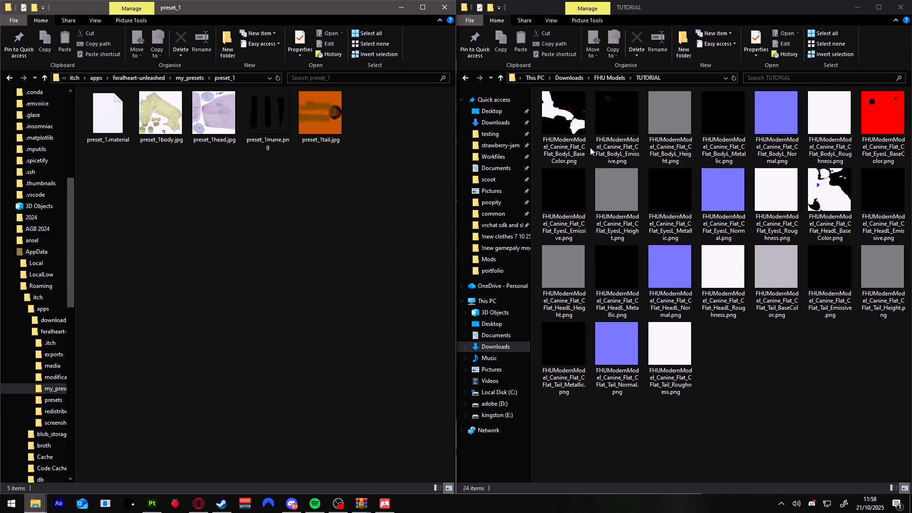
{"action": "left_click", "coordinate": [577, 119]}
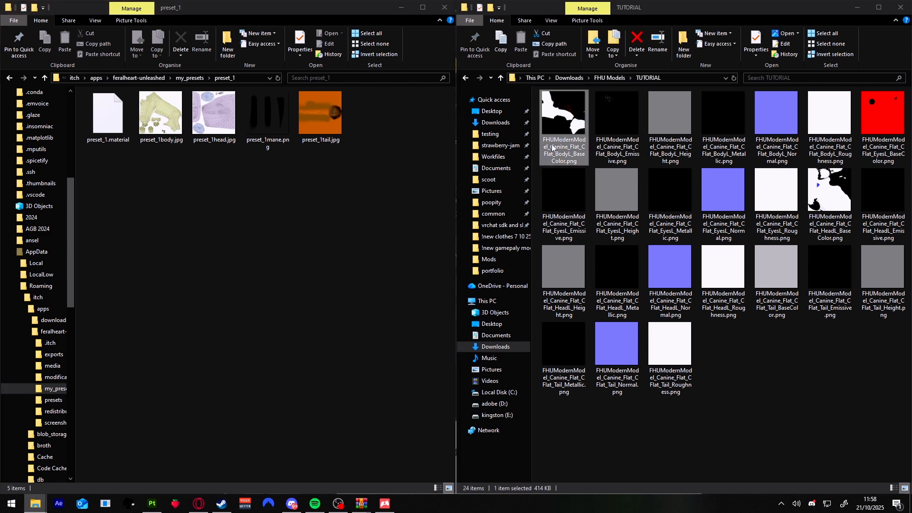
{"action": "left_click_drag", "start_coordinate": [565, 117], "coordinate": [240, 244]}
{"action": "left_click_drag", "start_coordinate": [777, 190], "coordinate": [294, 231]}
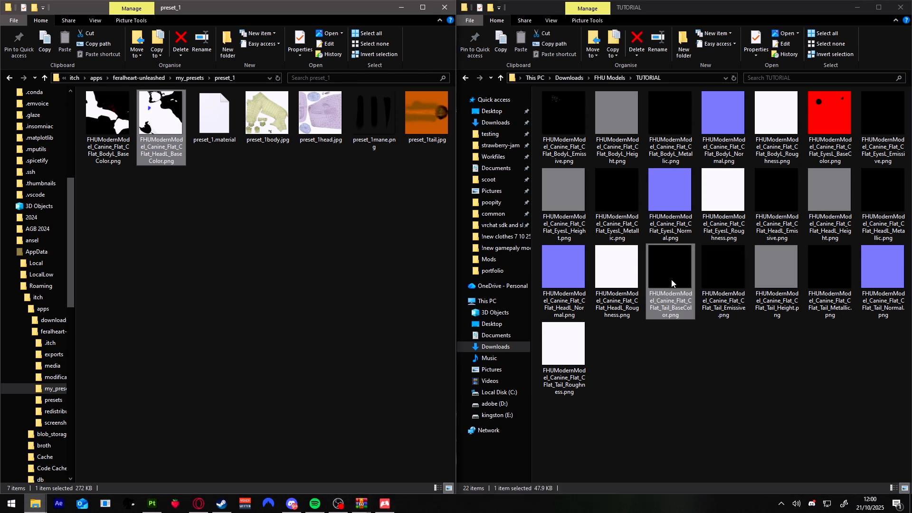
{"action": "left_click_drag", "start_coordinate": [671, 280], "coordinate": [338, 271]}
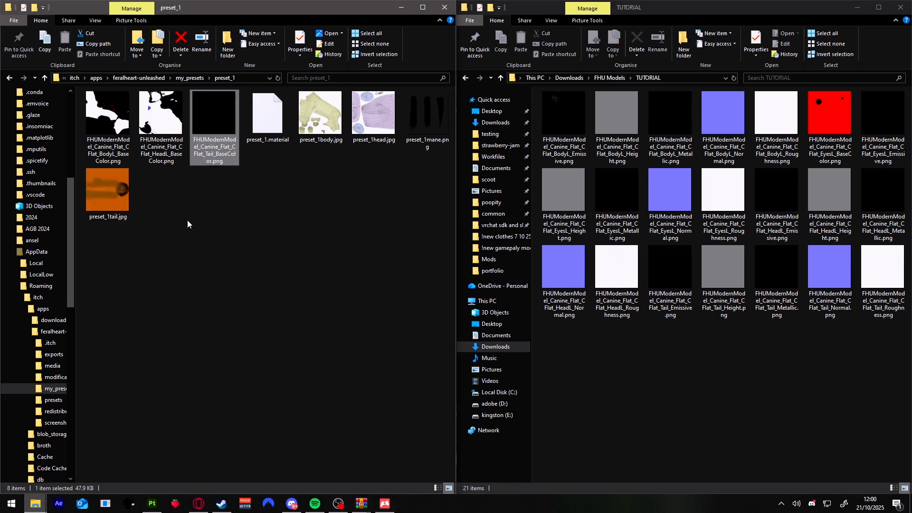
Step: Move the EyesL BaseColor png from the TUTORIAL folder into preset_1 as well
{"action": "left_click", "coordinate": [119, 139]}
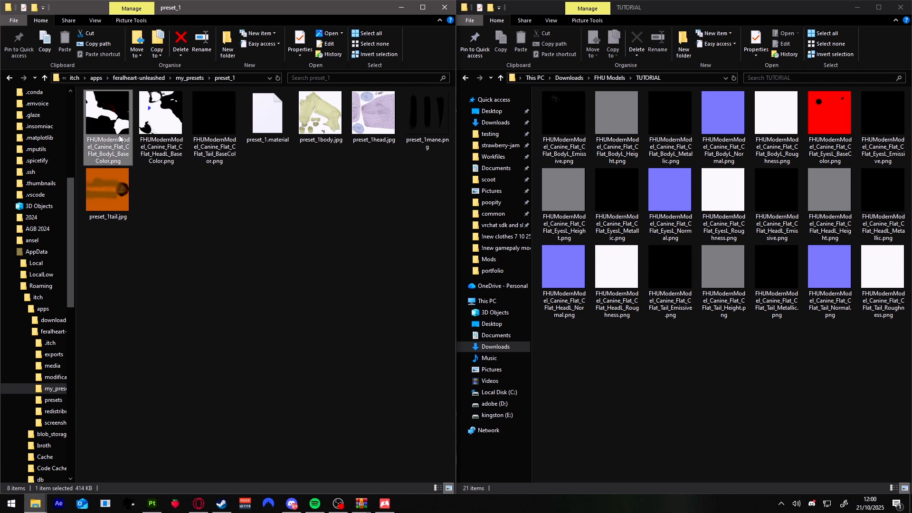
{"action": "left_click", "coordinate": [158, 137]}
{"action": "left_click", "coordinate": [199, 135]}
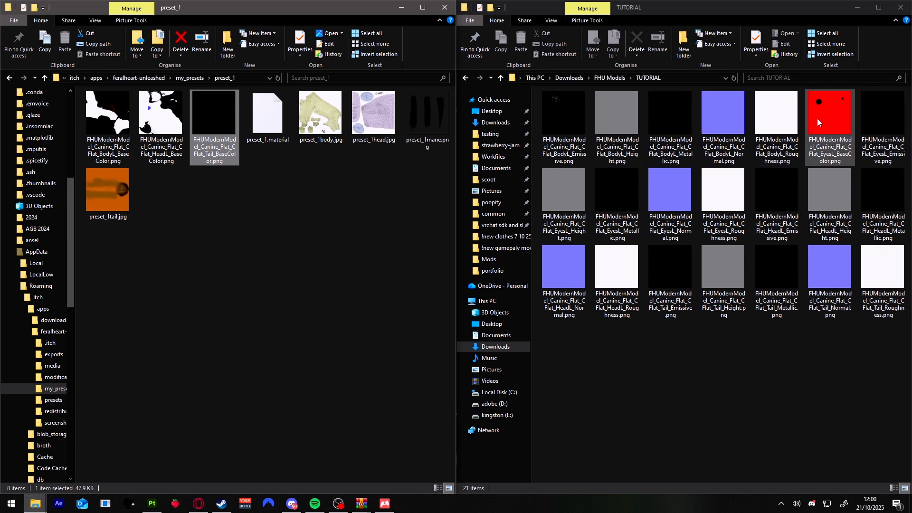
{"action": "left_click_drag", "start_coordinate": [817, 119], "coordinate": [311, 219]}
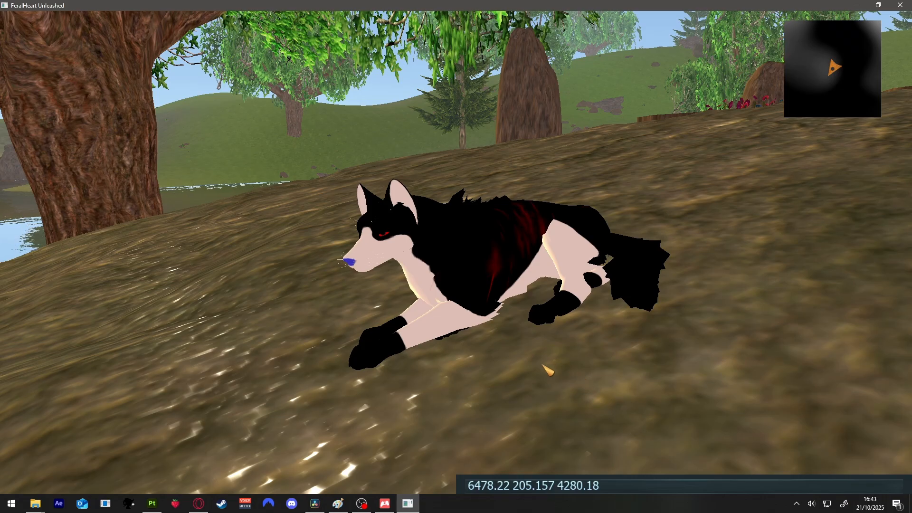
Step: Switch to FeralHeart Unleashed and inspect the textured canine from another angle and distance
{"action": "mouse_move", "coordinate": [554, 392]}
{"action": "right_mouse_down"}
{"action": "mouse_move", "coordinate": [789, 381]}
{"action": "mouse_move", "coordinate": [604, 381]}
{"action": "mouse_move", "coordinate": [584, 358]}
{"action": "mouse_move", "coordinate": [561, 400]}
{"action": "right_mouse_up"}
{"action": "scroll", "coordinate": [604, 380], "scroll_direction": "down", "scroll_amount": 5}
{"action": "scroll", "coordinate": [603, 381], "scroll_direction": "up", "scroll_amount": 5}
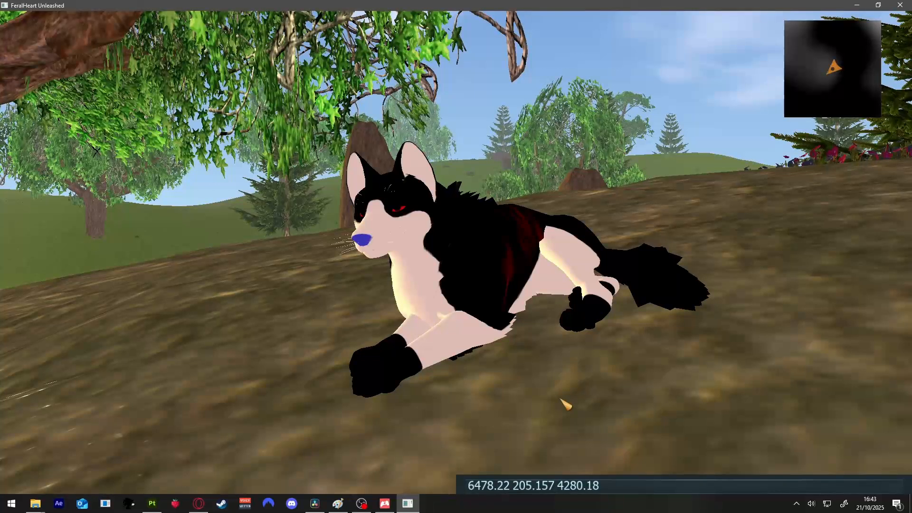